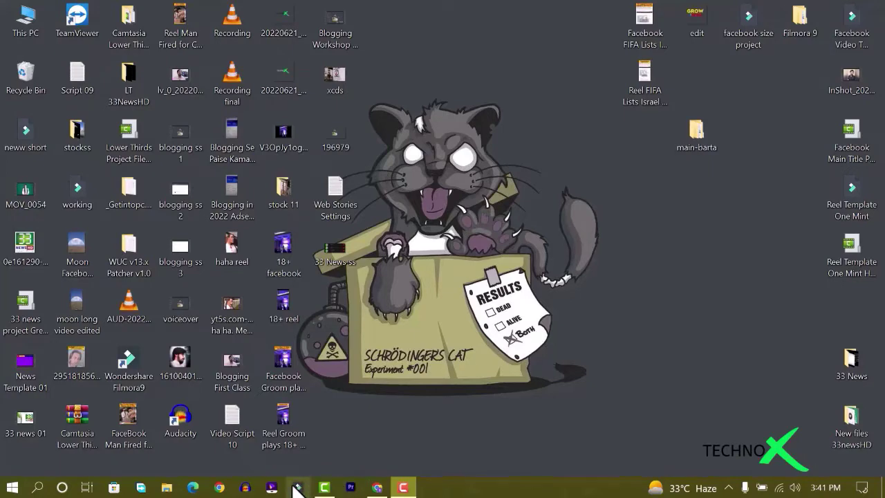
Launch Google Chrome from the Windows taskbar
click(220, 488)
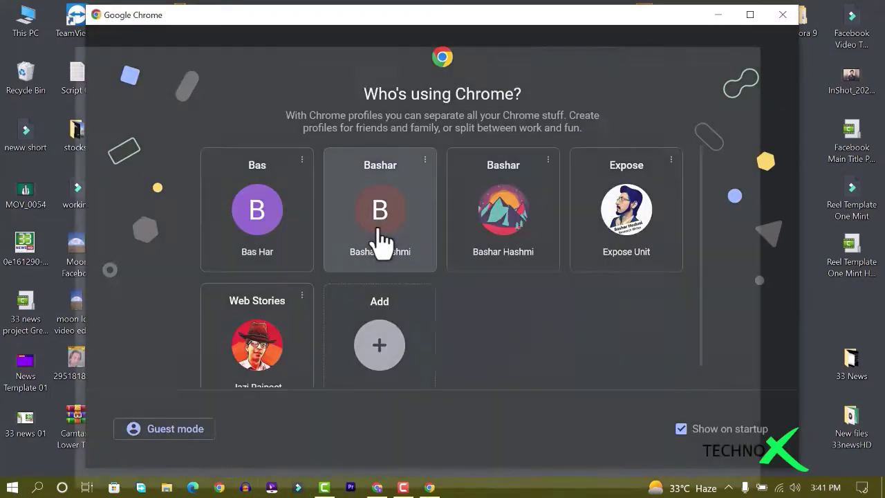
With the blog owner's Chrome profile, open the Blogger dashboard maximized and go to Settings
click(380, 238)
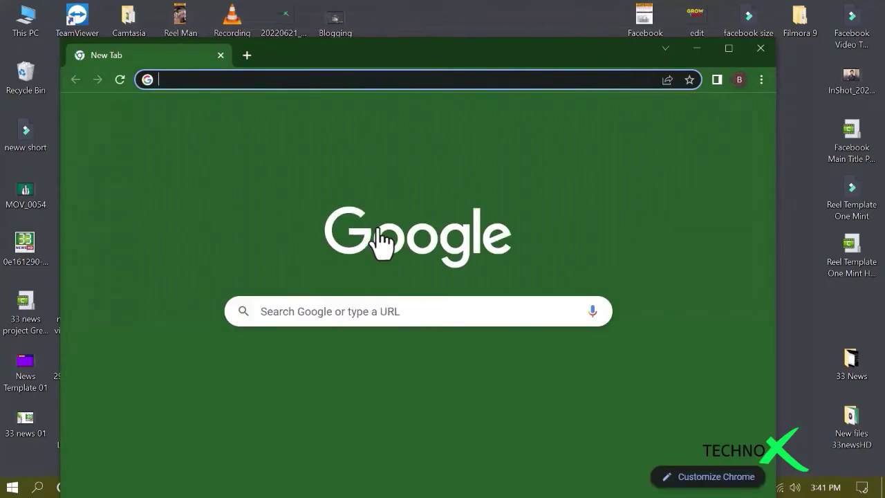
click(305, 380)
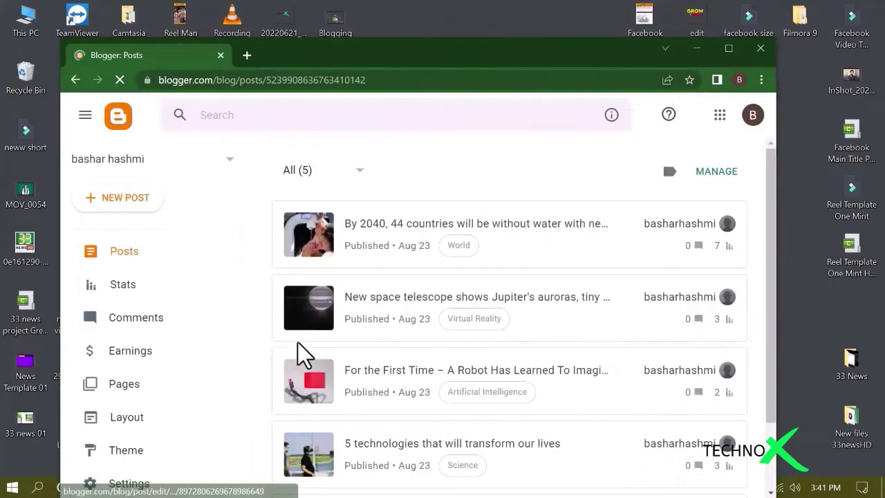
click(728, 48)
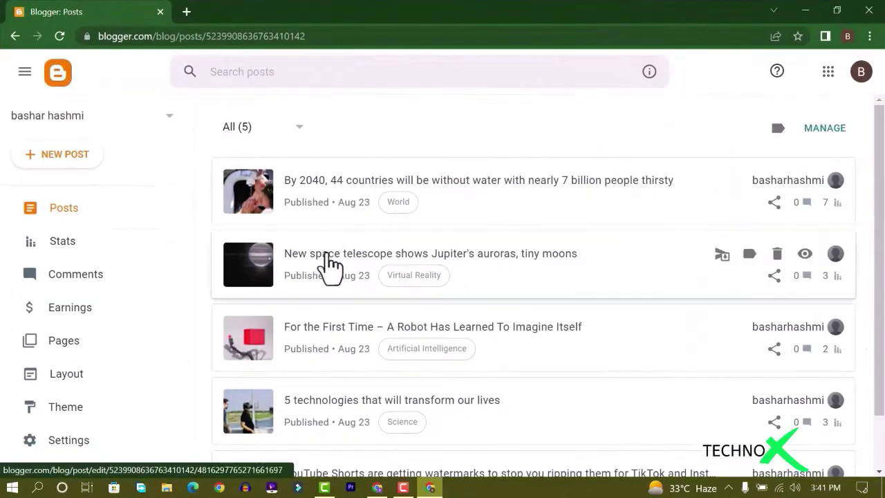
scroll(152, 318, down, 1)
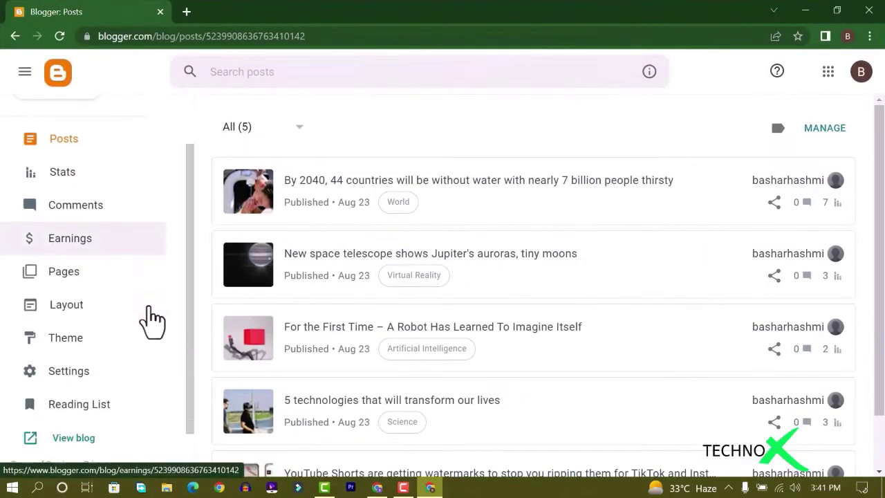
scroll(152, 318, down, 1)
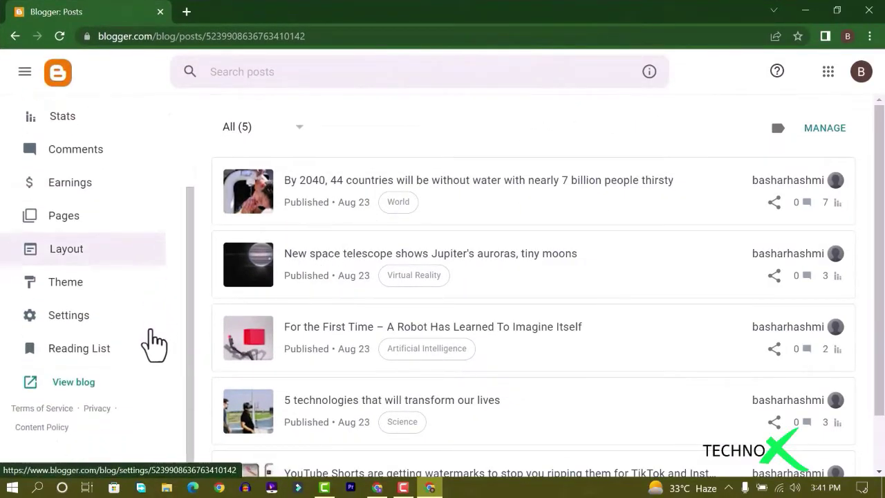
click(75, 323)
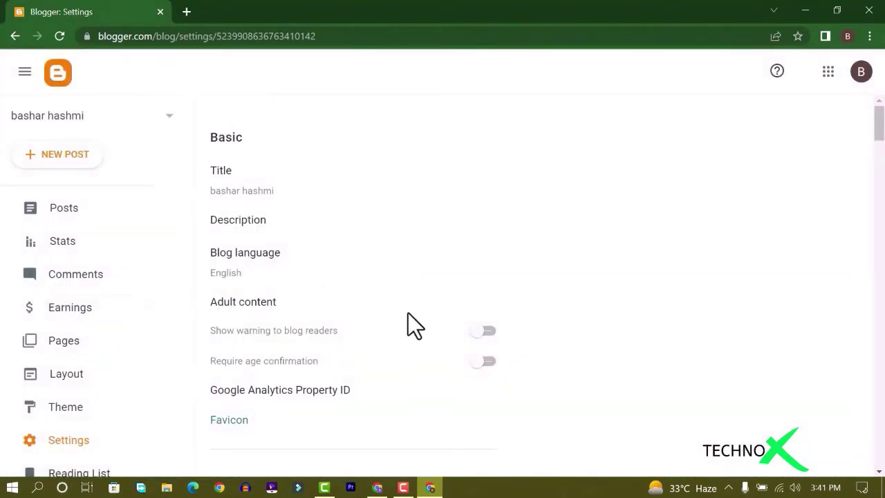
Change the blog title to 'Bashar Says' and save it
scroll(407, 324, down, 3)
scroll(406, 324, up, 3)
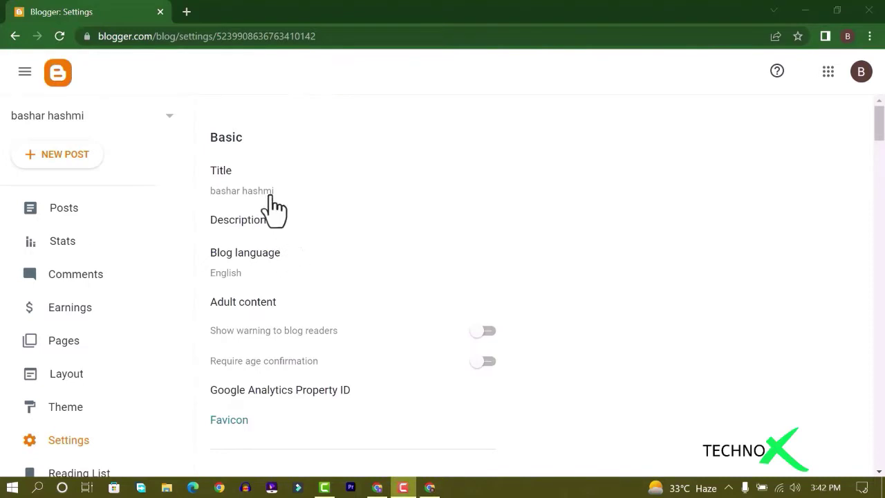
click(255, 195)
drag(399, 223, 296, 242)
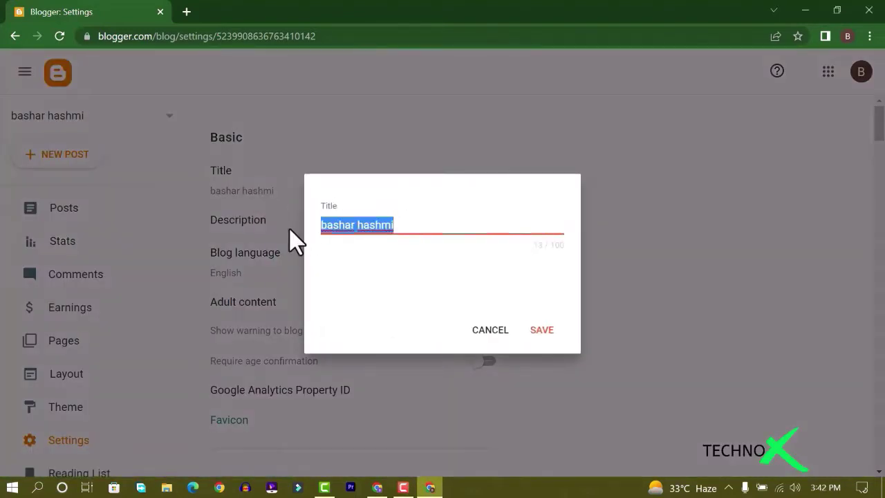
text(Ba)
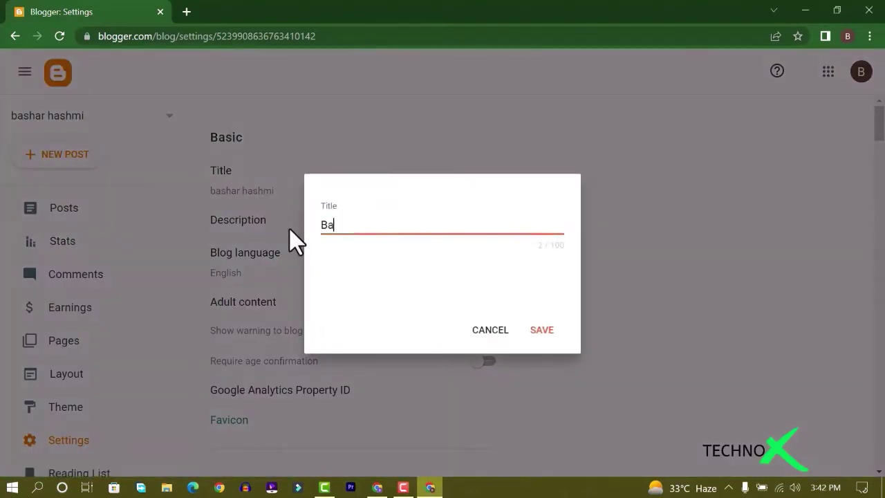
text(shar Says)
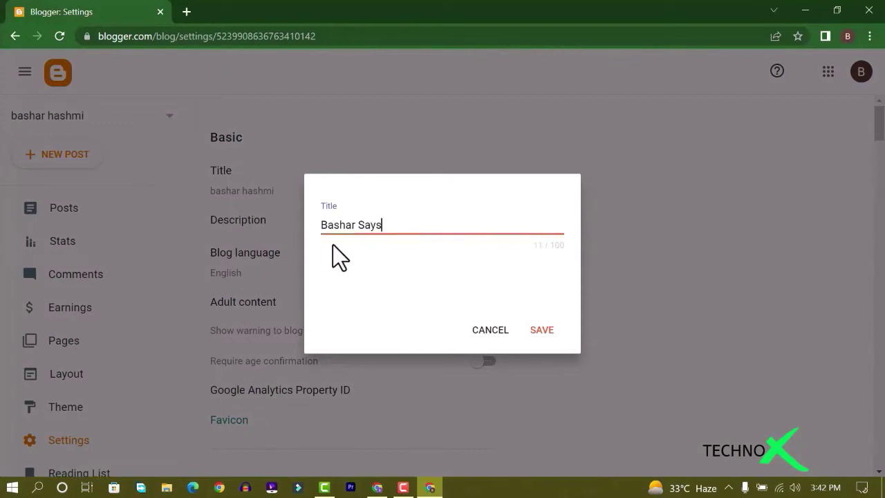
click(542, 335)
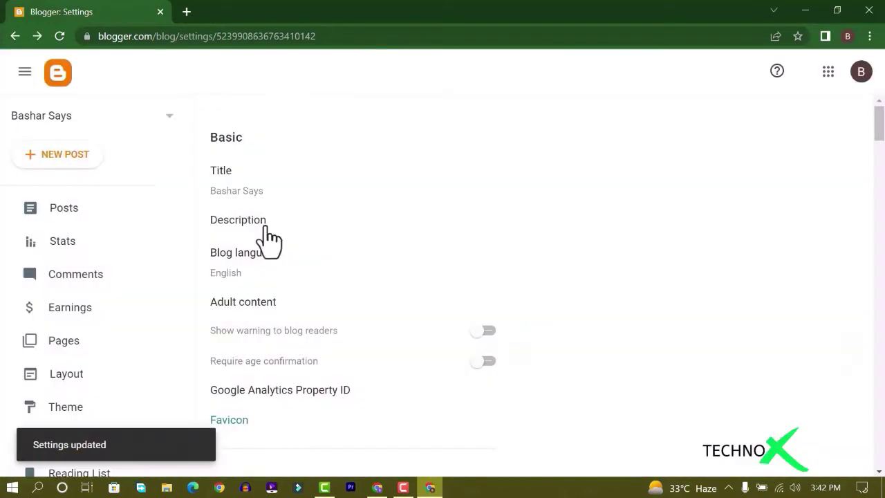
Open the Description editor, then select the prepared text in the desktop's New Text Document note
click(267, 228)
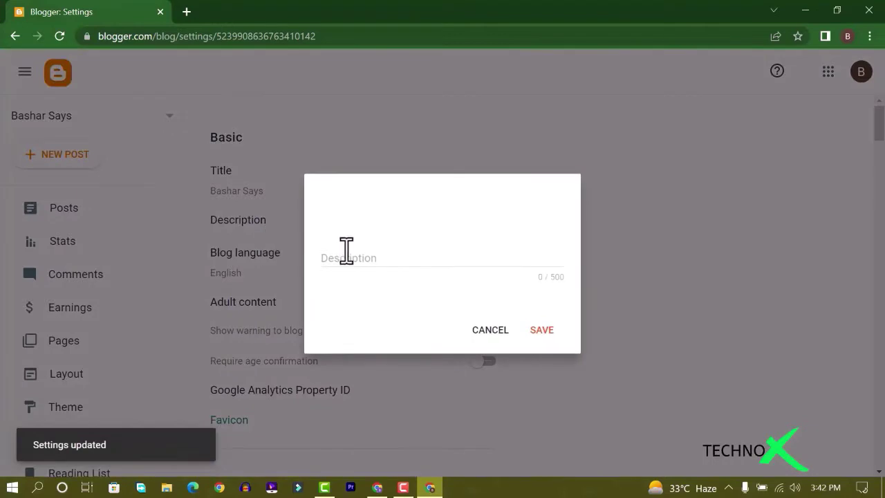
click(358, 257)
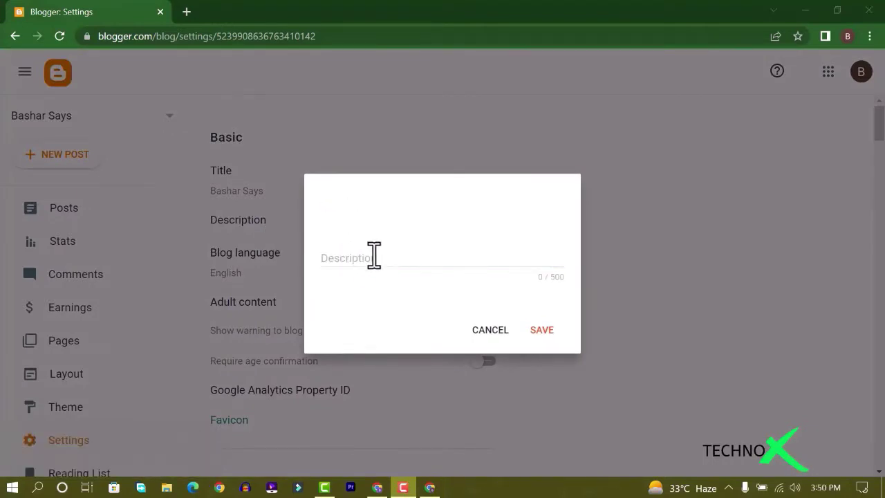
click(805, 11)
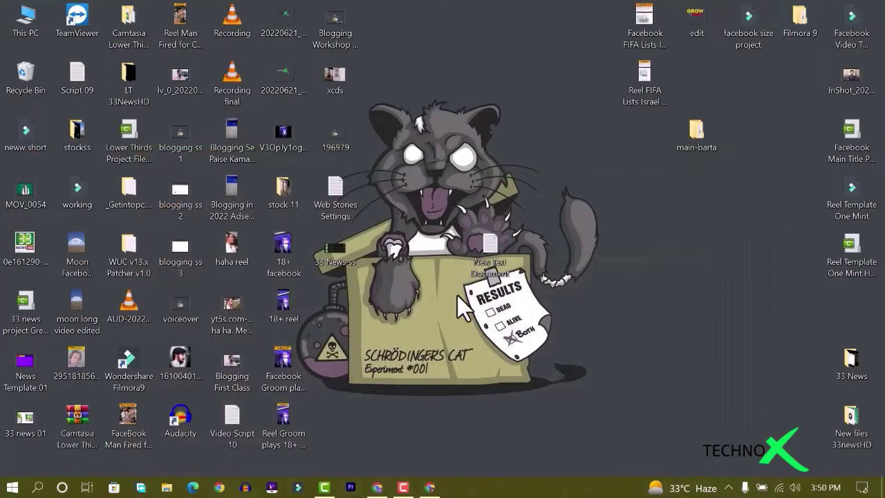
double_click(487, 261)
key(ctrl+a)
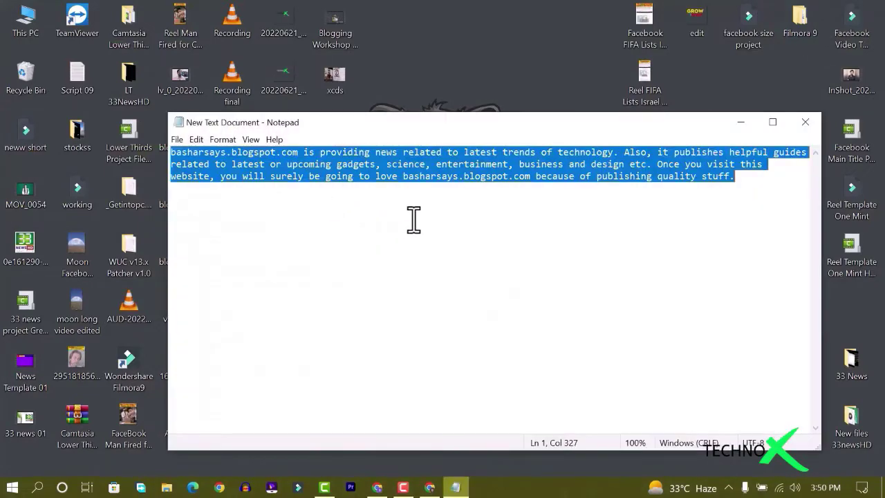
click(804, 122)
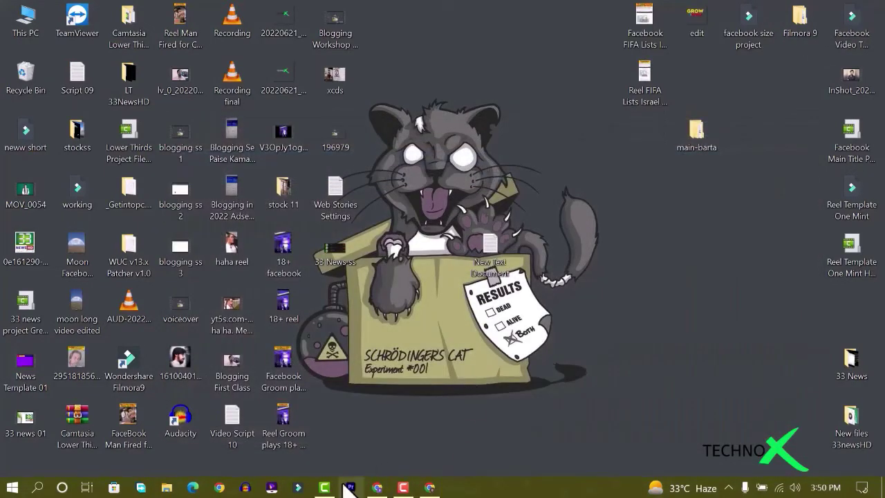
Paste the prepared technology-news text into the Description field and save it
click(427, 489)
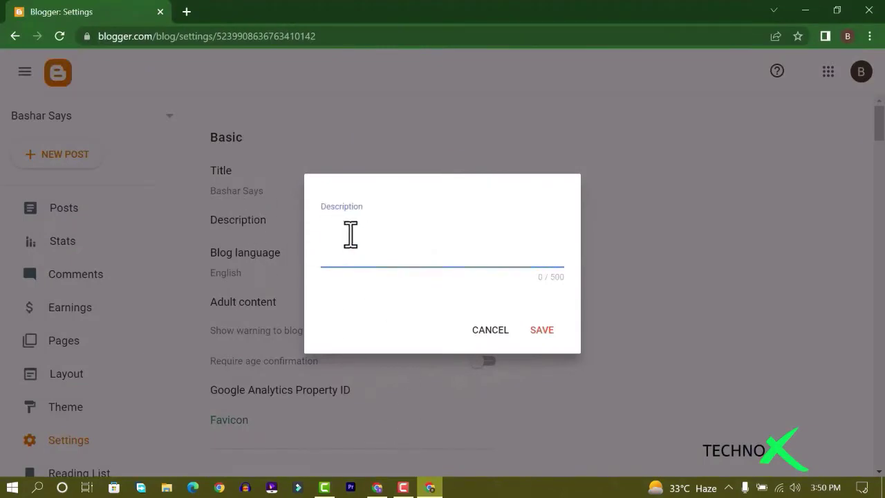
key(ctrl+v)
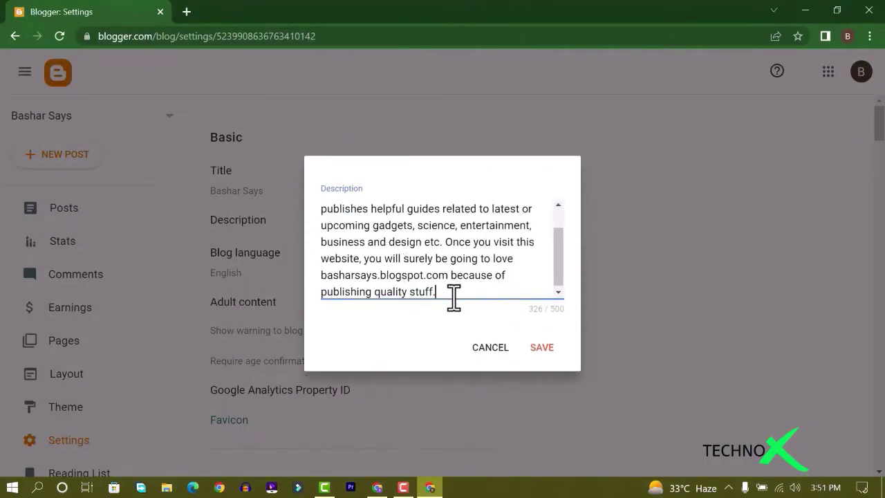
click(538, 349)
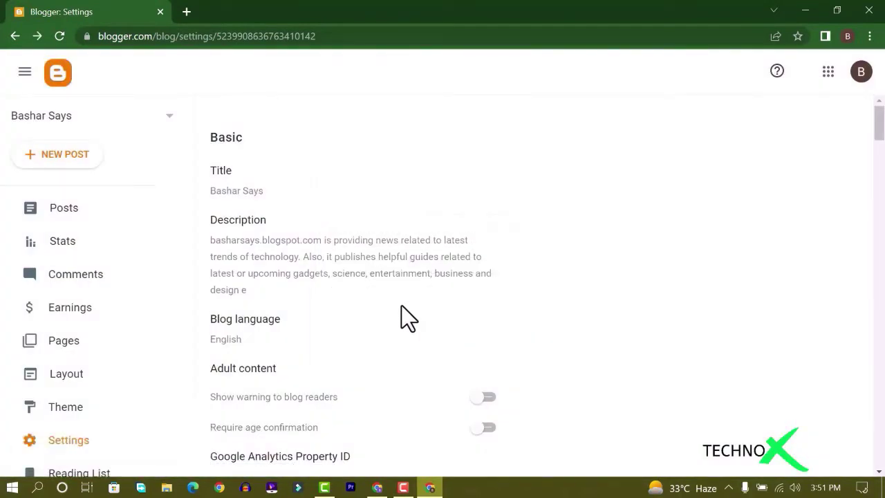
scroll(409, 298, down, 2)
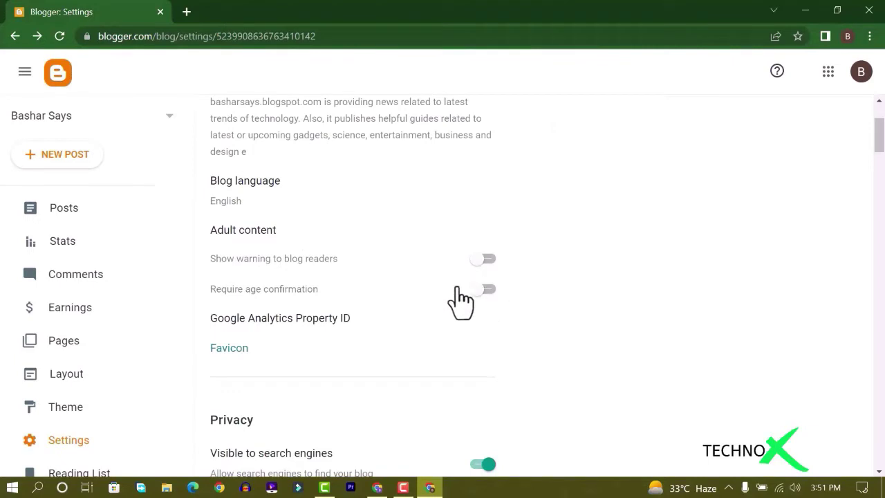
scroll(359, 282, down, 1)
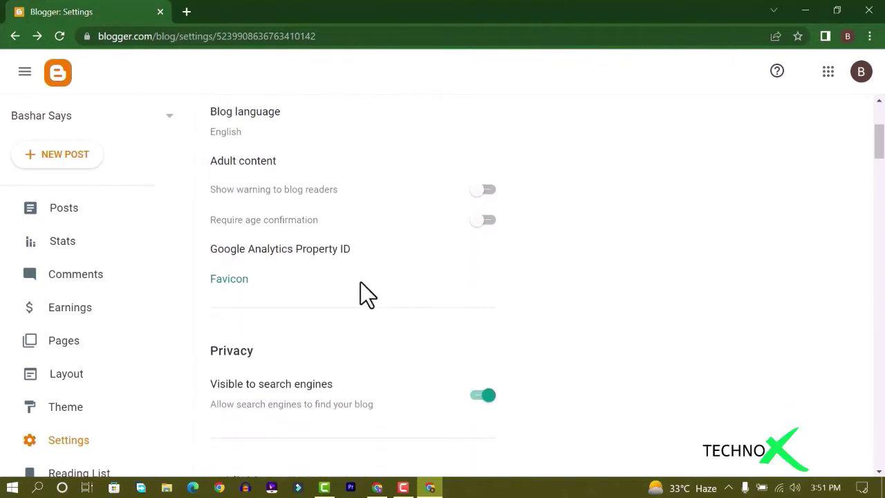
scroll(360, 282, down, 2)
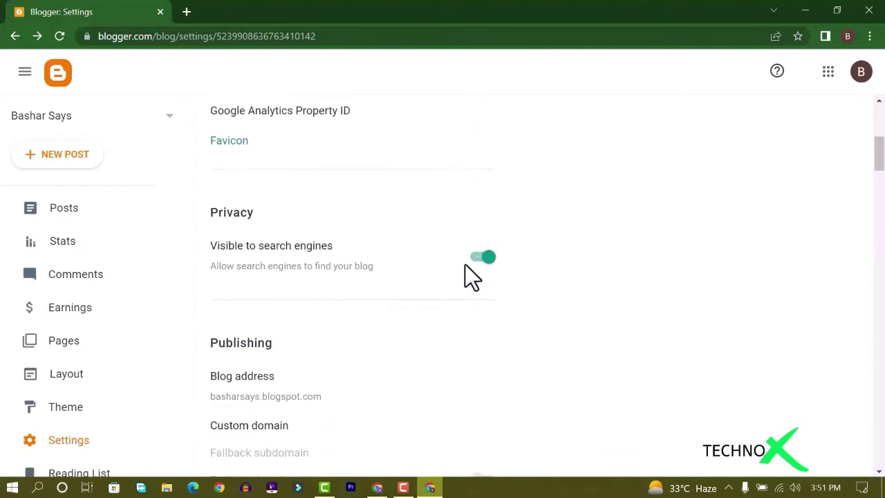
scroll(390, 265, down, 2)
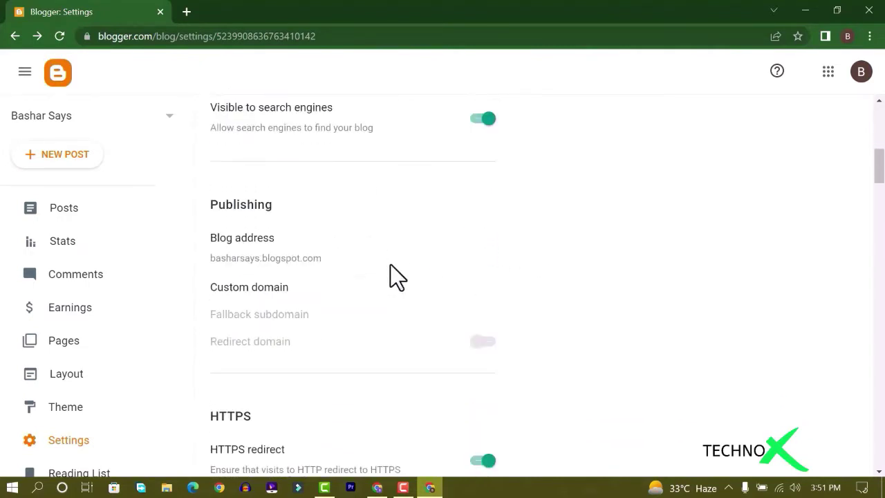
scroll(402, 262, down, 1)
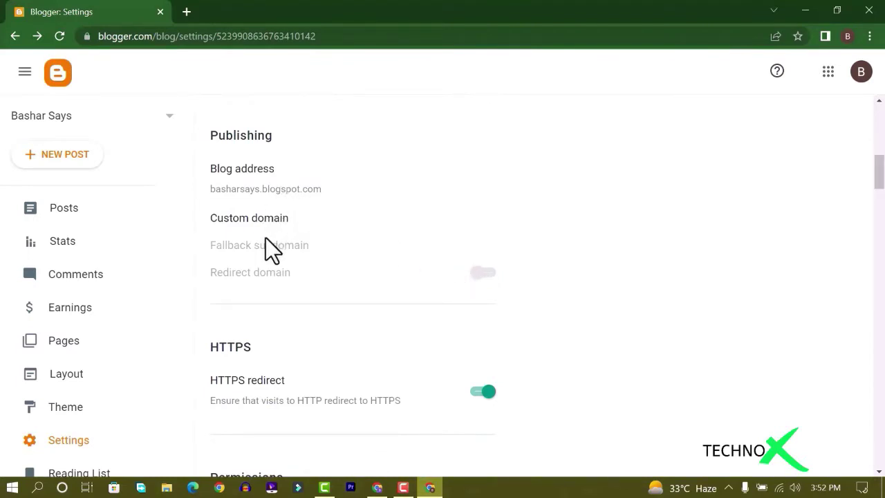
Check the blog address and custom domain settings, closing both unchanged
click(261, 186)
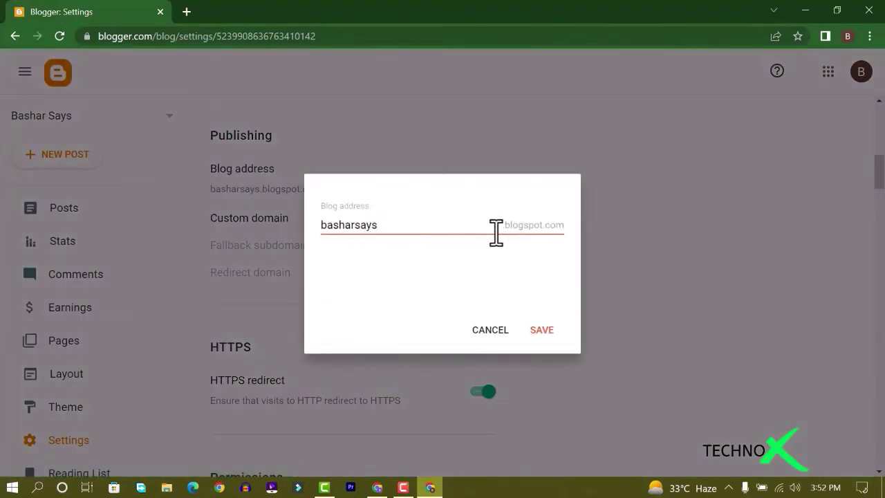
click(492, 332)
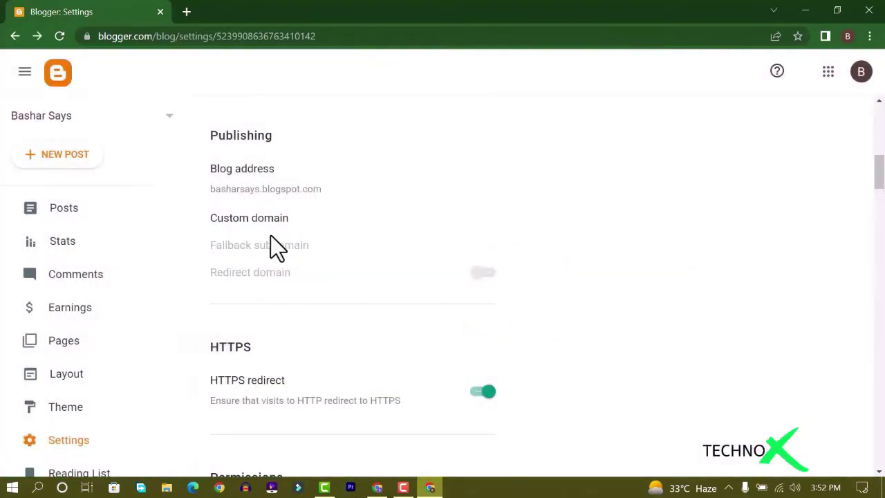
click(264, 220)
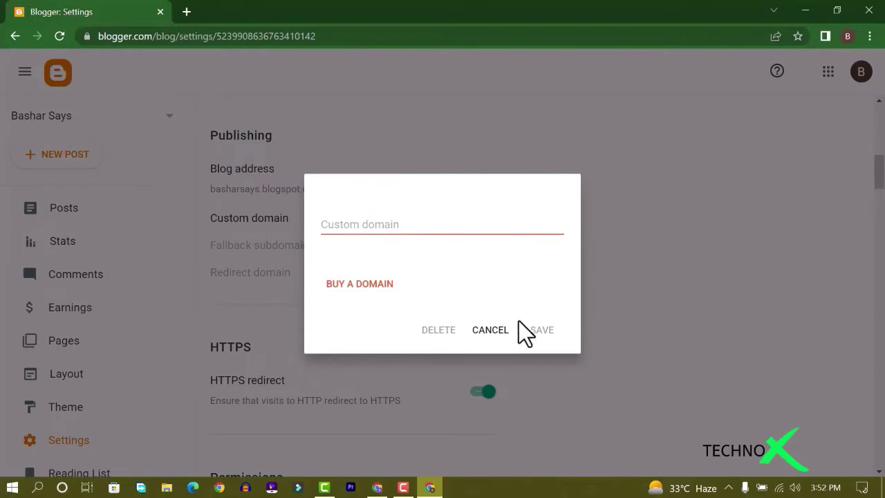
click(490, 330)
Switch on 'Enable search description' in the Meta tags section
scroll(349, 247, down, 2)
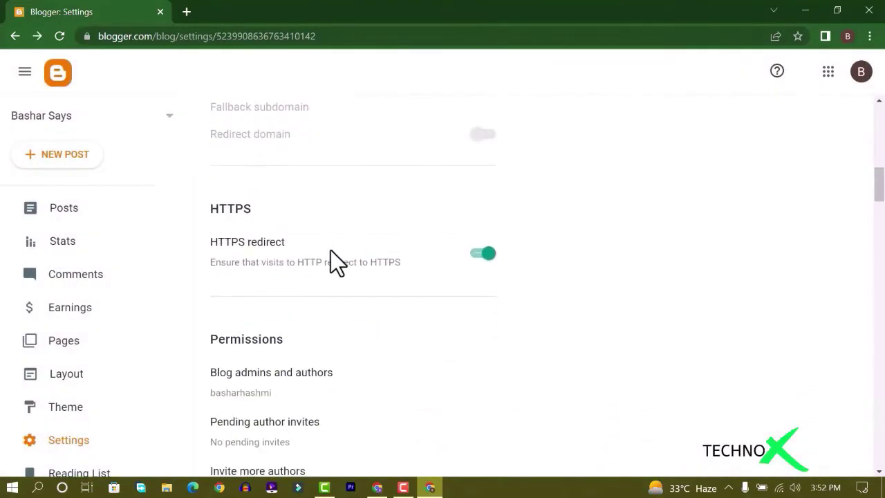
scroll(362, 246, down, 2)
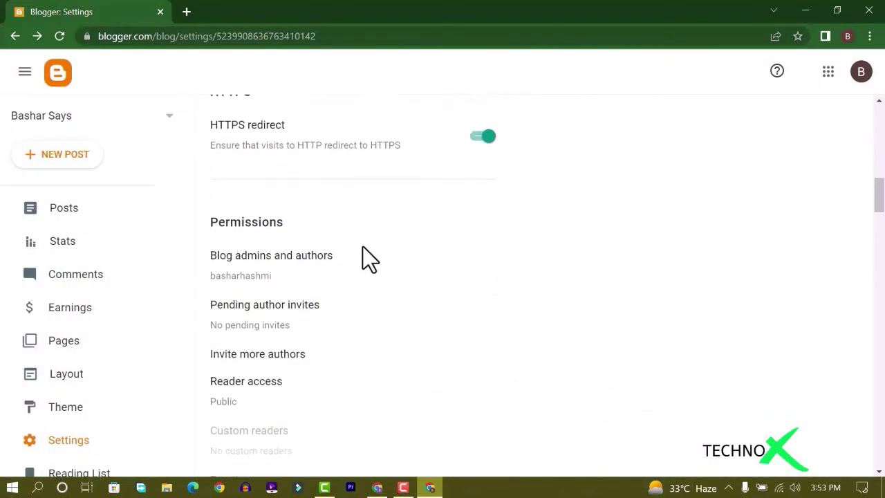
scroll(364, 248, down, 7)
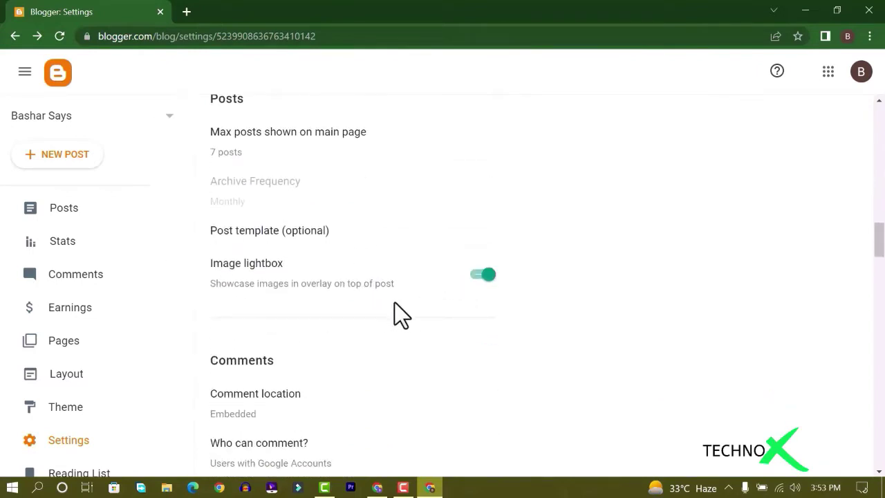
scroll(395, 303, down, 6)
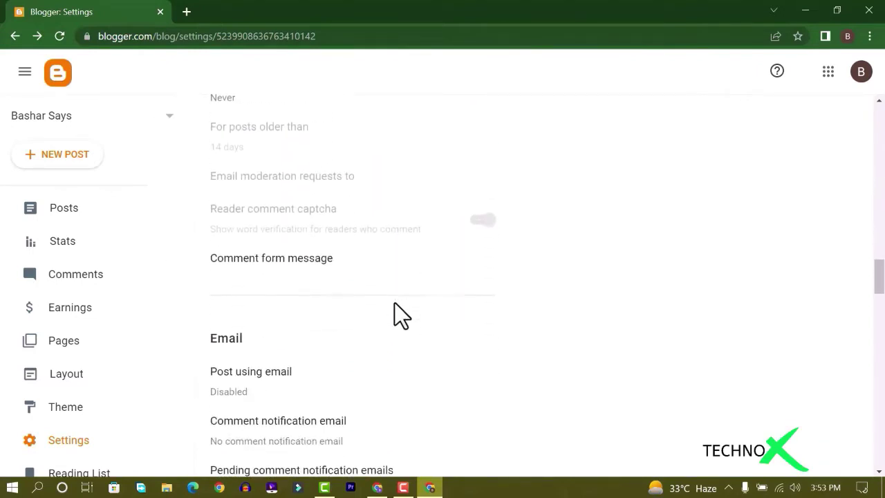
scroll(395, 303, down, 8)
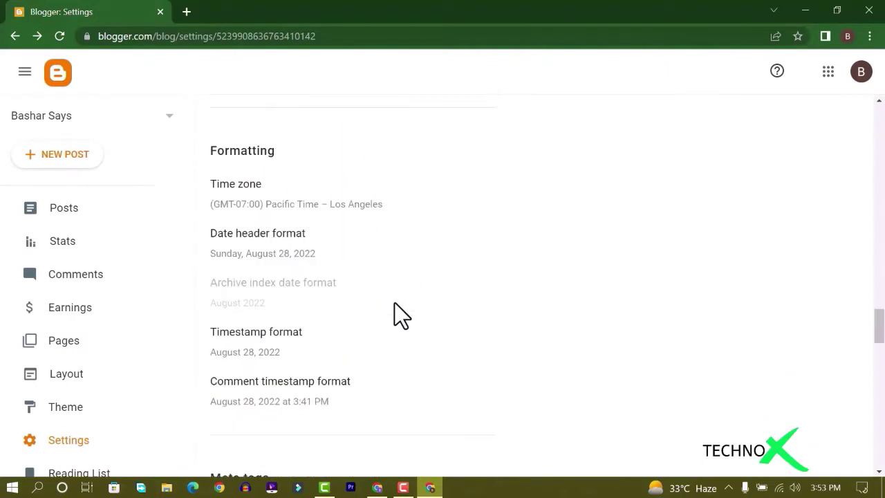
scroll(395, 303, down, 3)
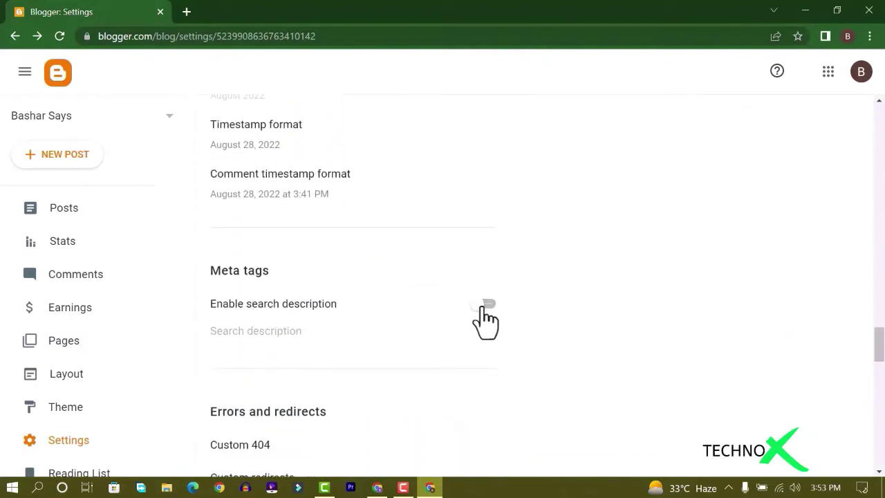
click(481, 305)
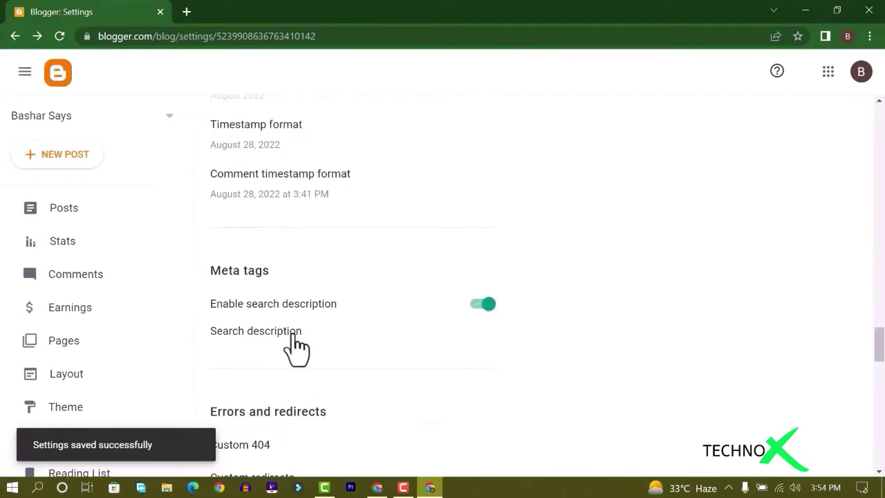
Paste the technology-trends text as the search description, trim everything after 'technology.', and save
click(293, 336)
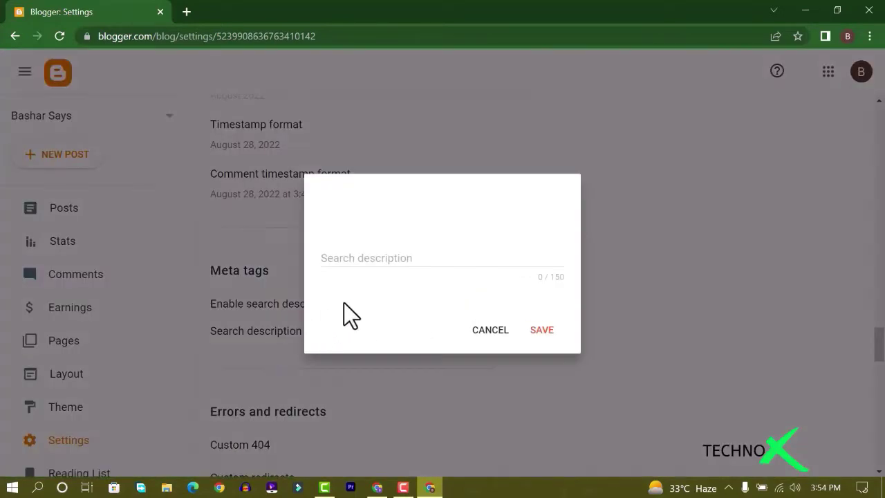
click(387, 256)
right_click(377, 244)
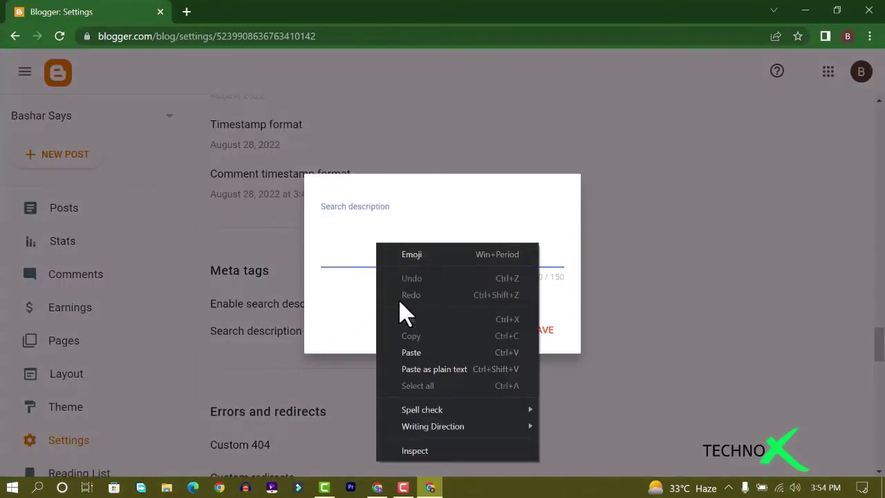
click(413, 352)
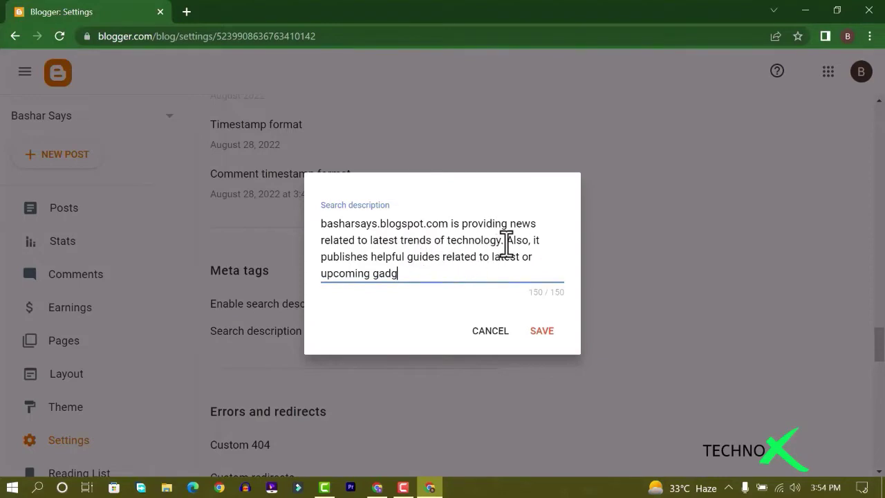
drag(504, 240, 514, 270)
key(BackSpace)
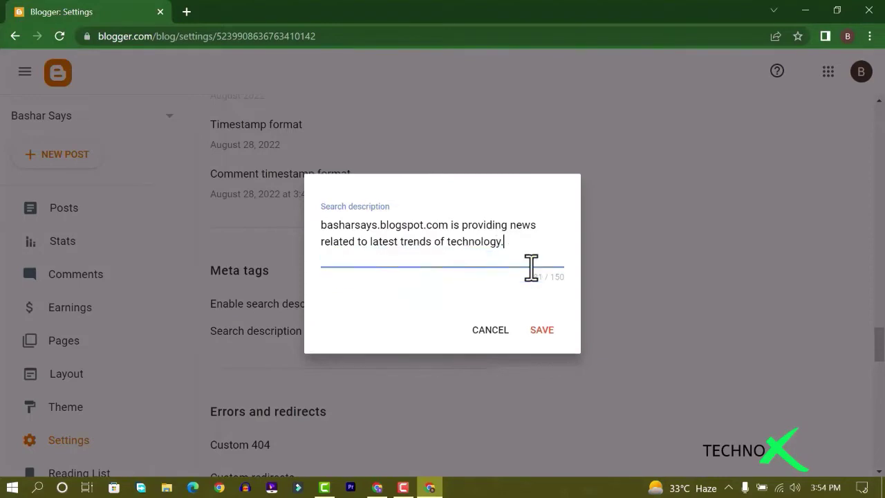
click(537, 330)
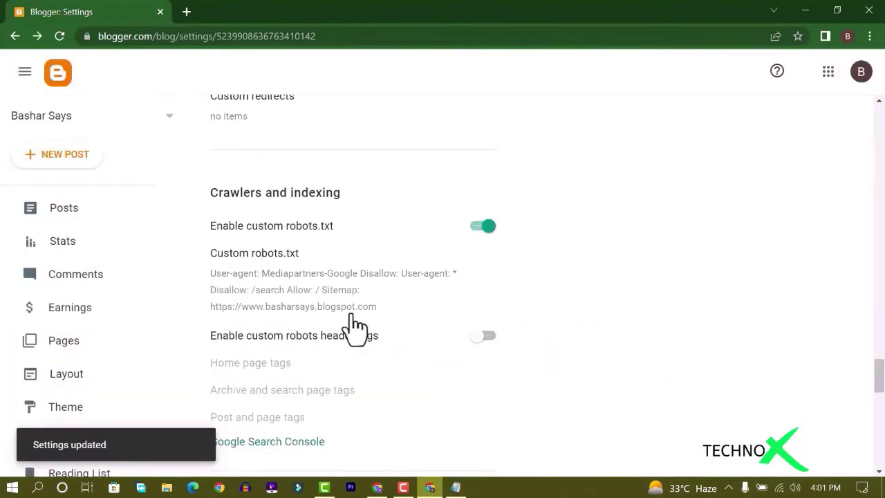
Enable custom robots header tags and save the home page tags with noodp turned on
scroll(338, 363, down, 1)
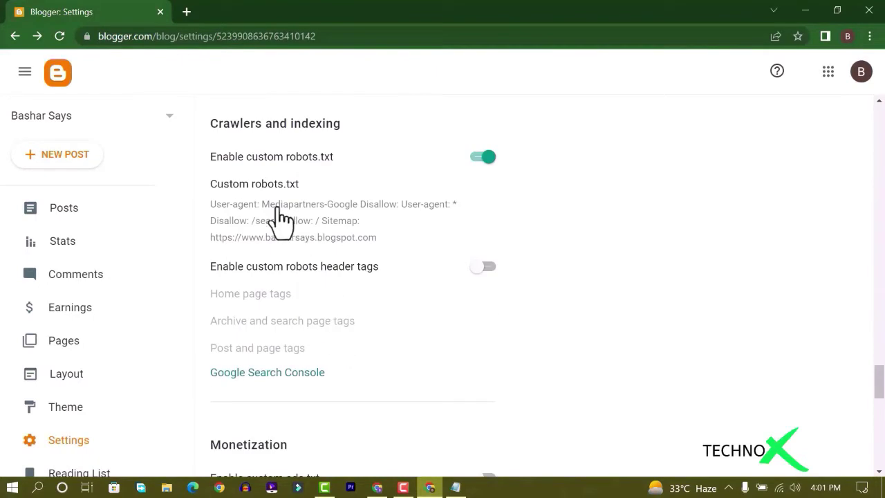
click(487, 268)
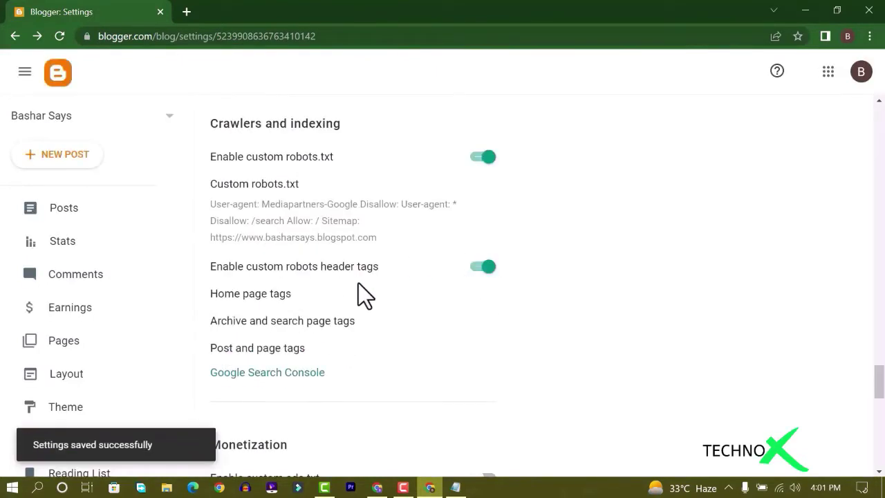
click(275, 297)
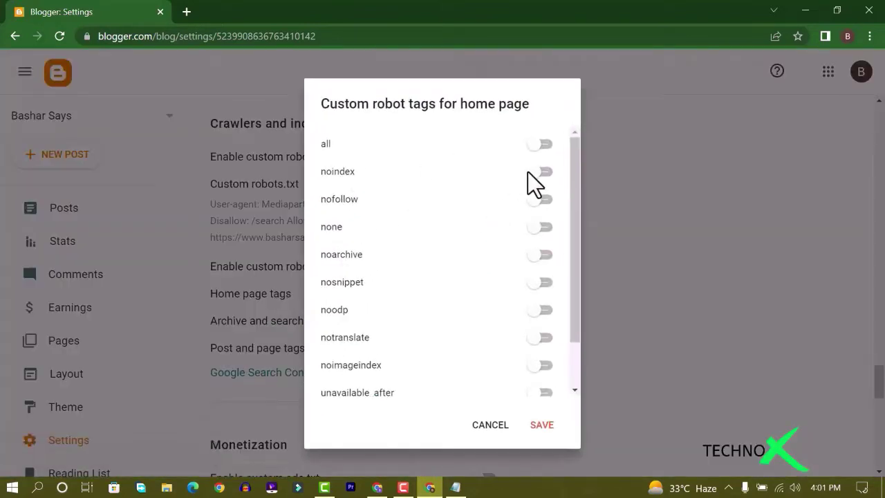
click(538, 311)
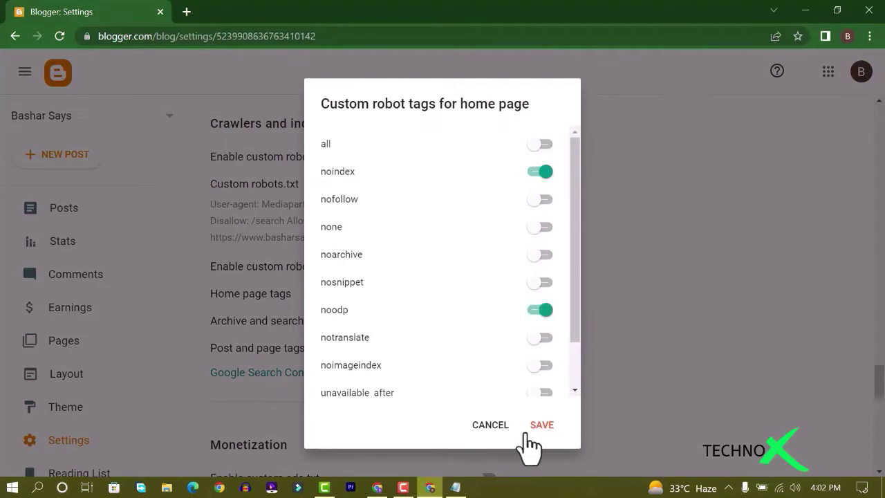
click(541, 426)
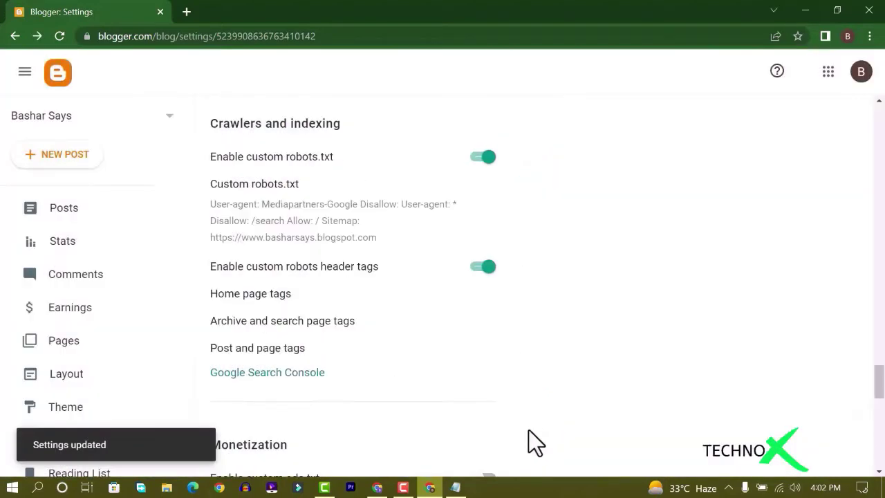
Set the archive and search page robots tags to noindex and noodp
click(286, 323)
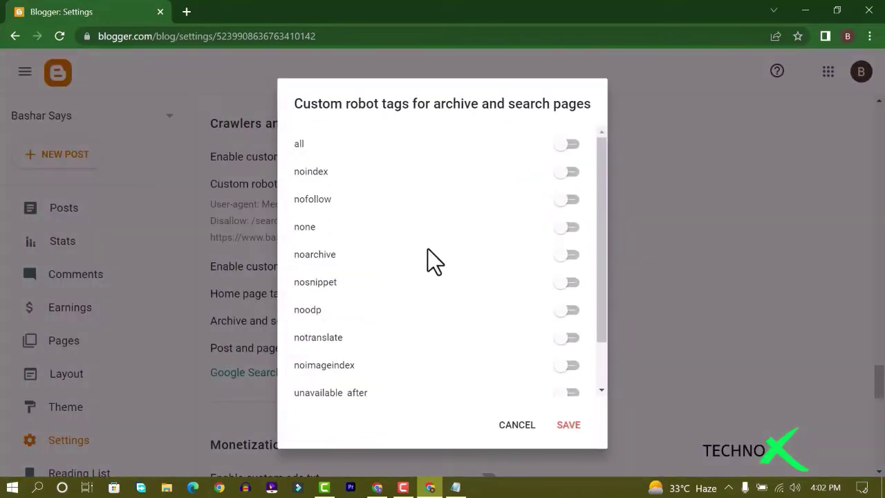
click(566, 172)
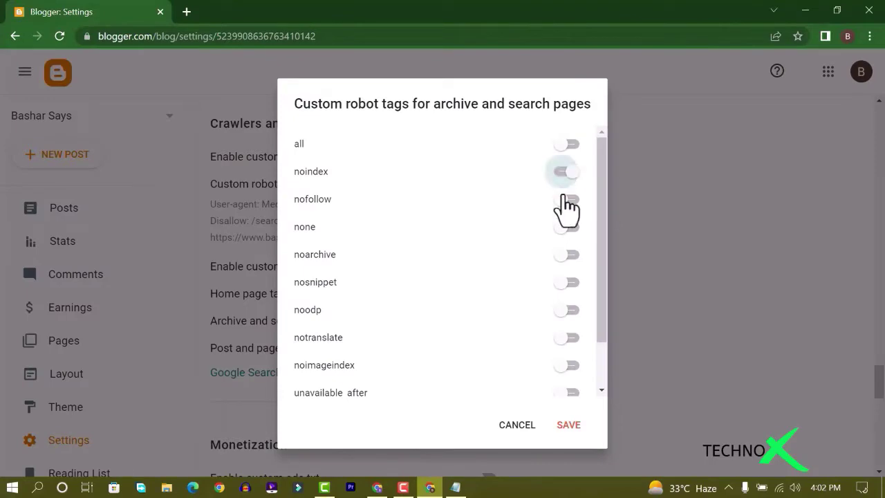
click(571, 311)
click(568, 424)
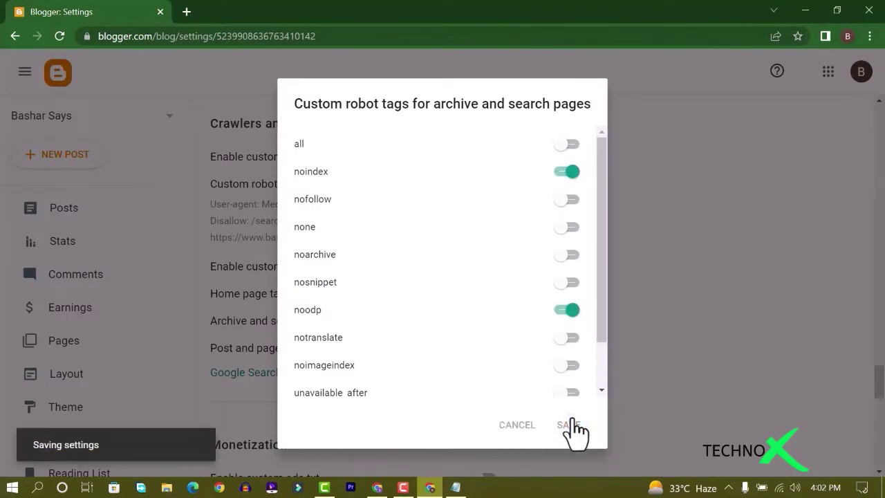
Set the post and page robots tags to all and noodp
scroll(305, 338, down, 2)
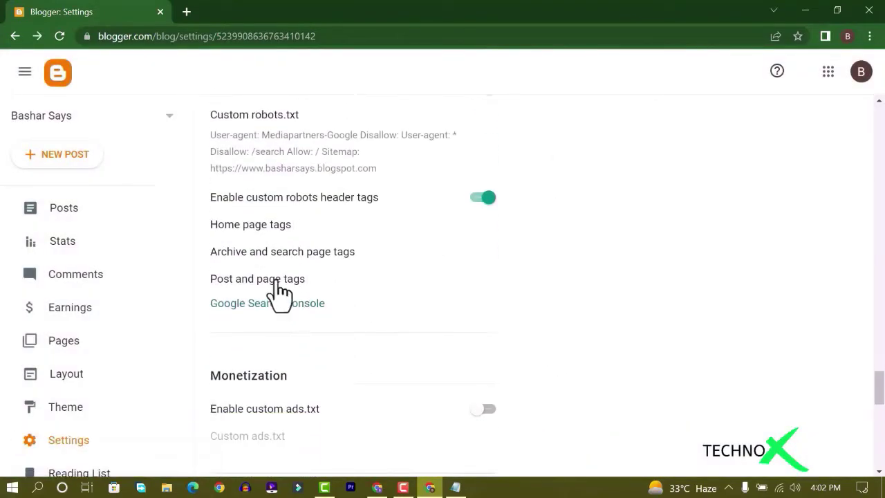
click(277, 282)
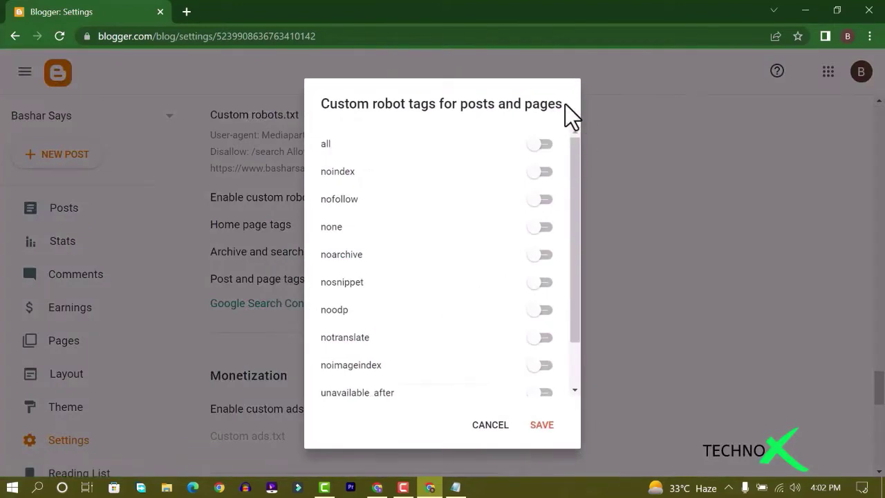
click(539, 144)
click(539, 310)
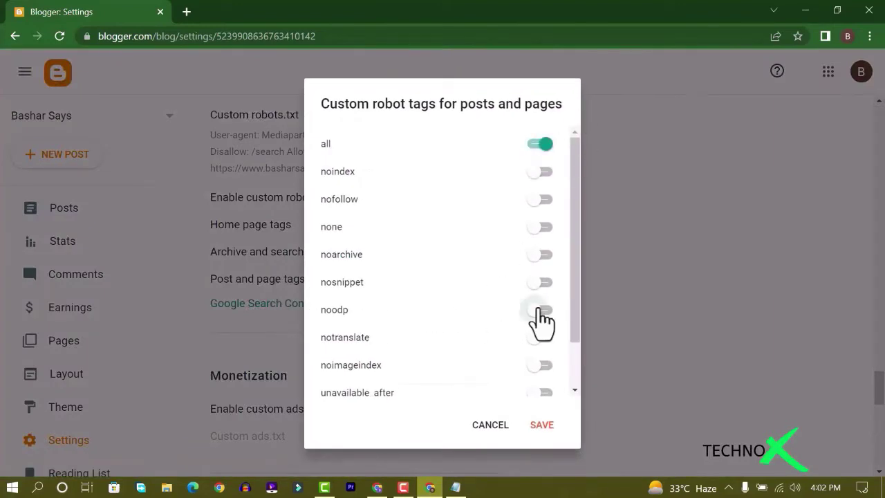
click(545, 427)
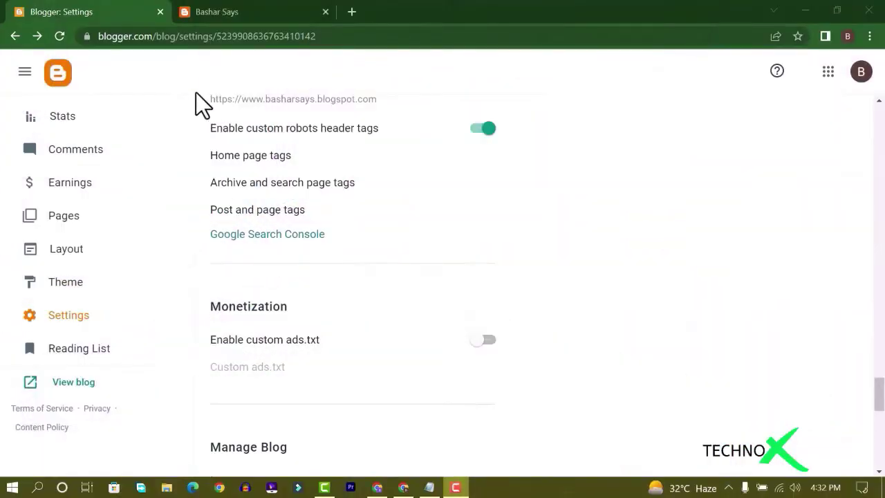
Switch to the live Bashar Says blog tab and copy its URL
click(221, 14)
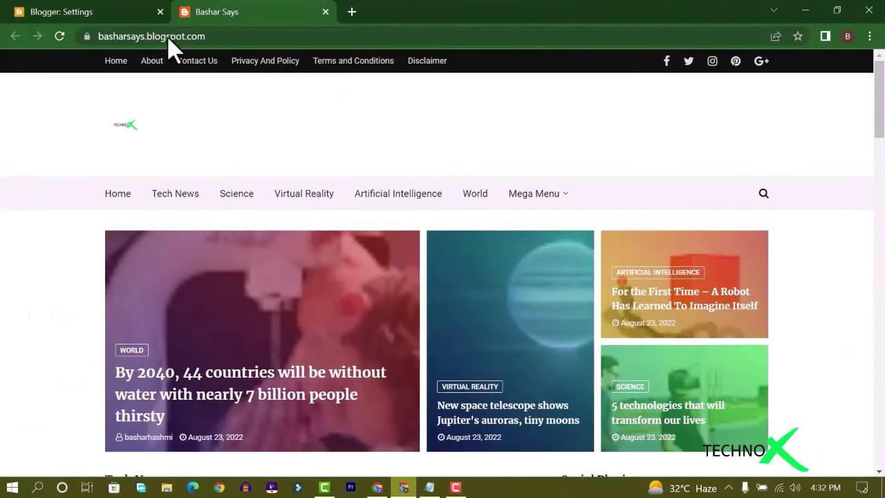
click(204, 38)
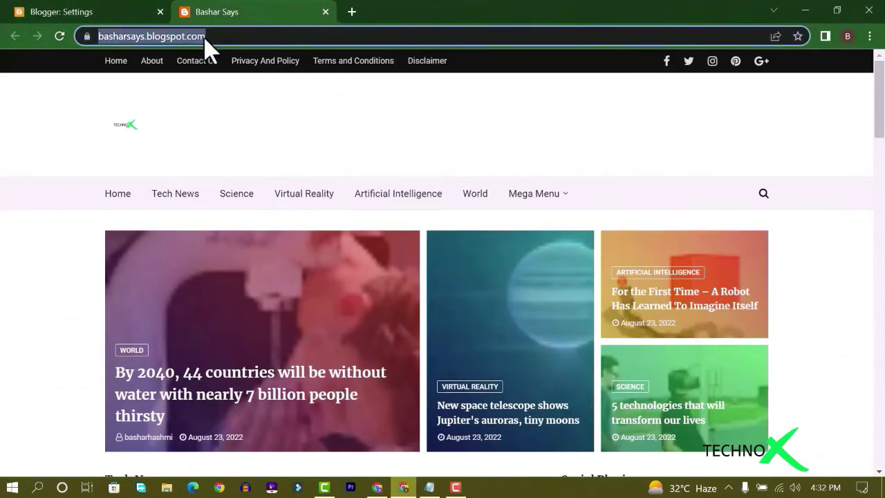
right_click(197, 39)
click(232, 113)
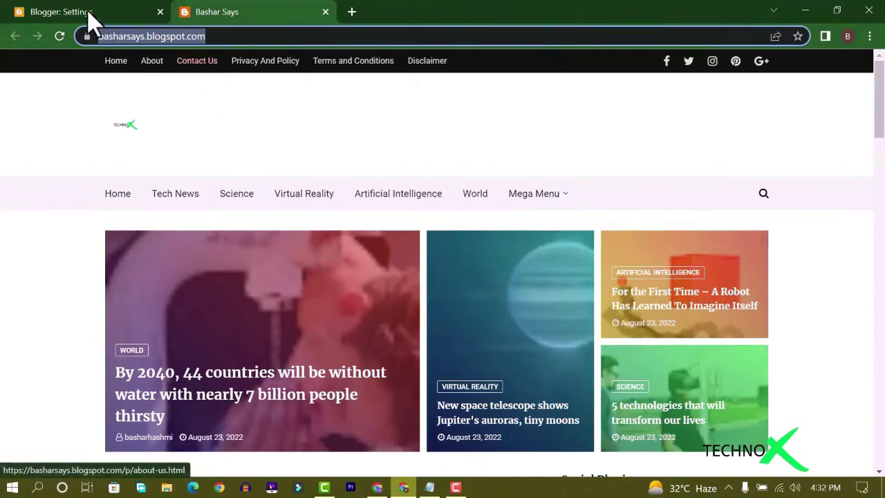
In a new tab, search Google for 'sitemap generator for blogger' and open the labnol.org result
click(351, 13)
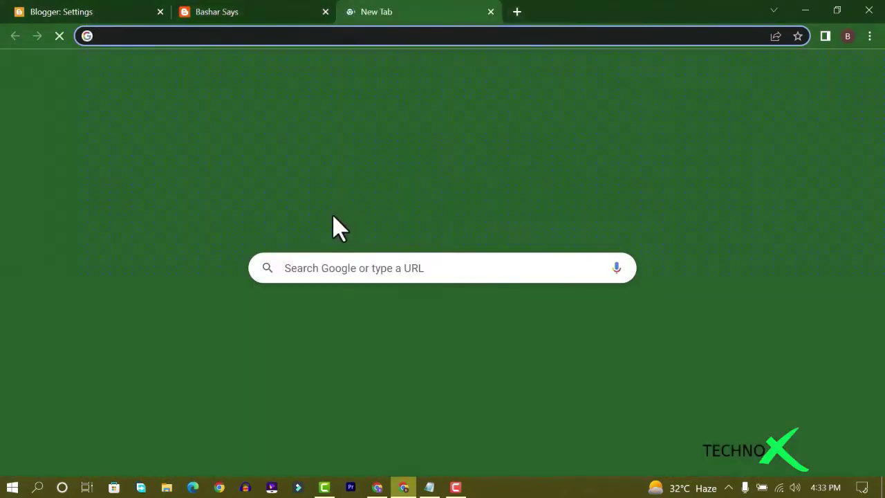
click(340, 267)
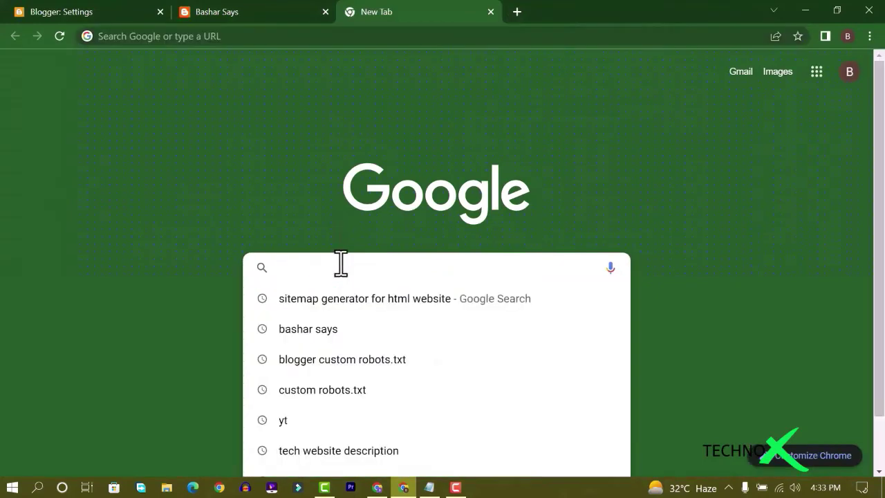
text(sitemap ge)
text(nerator for blo)
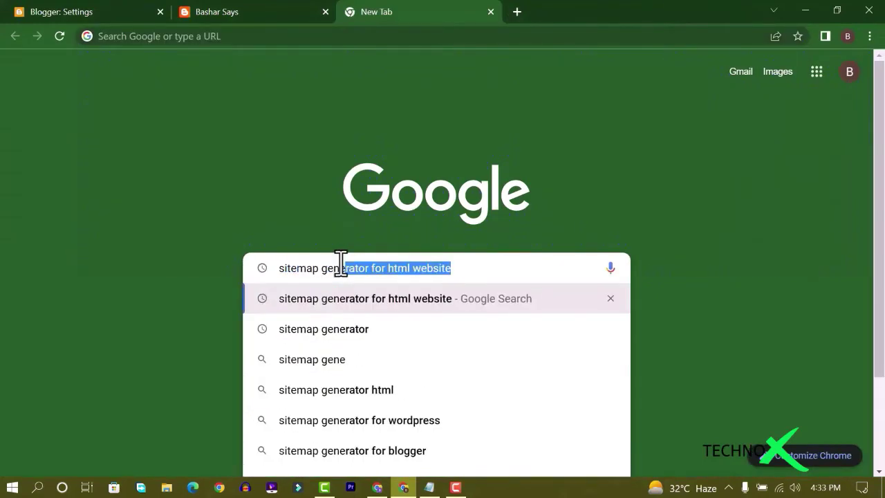
text(gger)
key(Return)
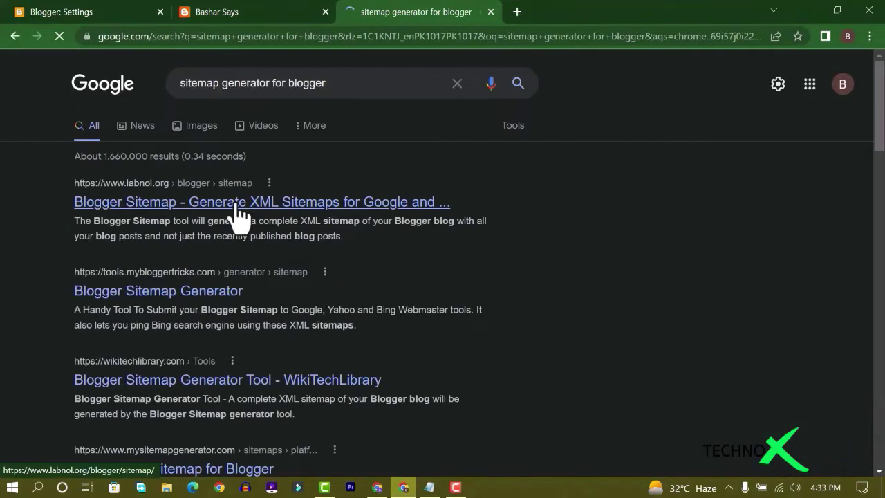
click(238, 207)
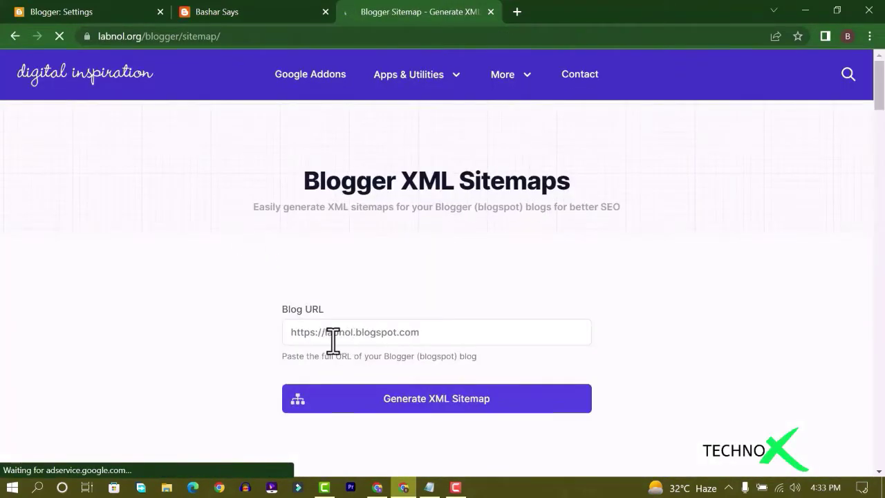
Paste the blog URL over the sample address and generate the XML sitemap
drag(423, 283, 293, 283)
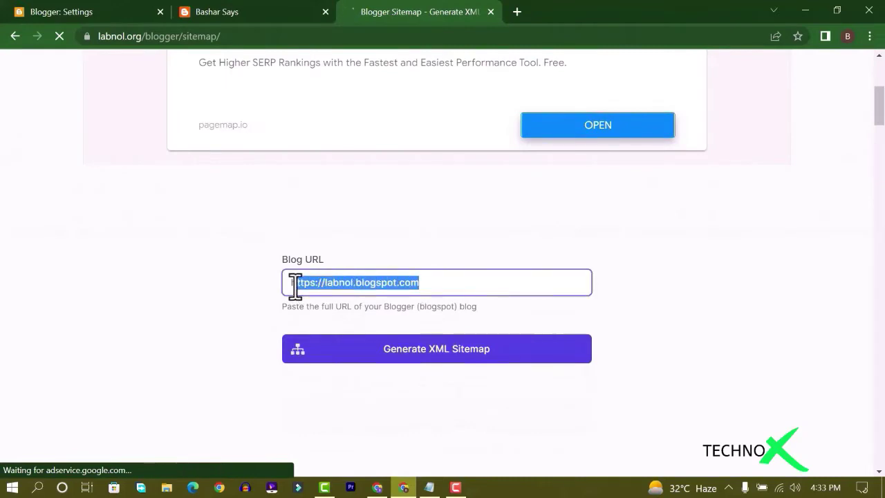
right_click(368, 288)
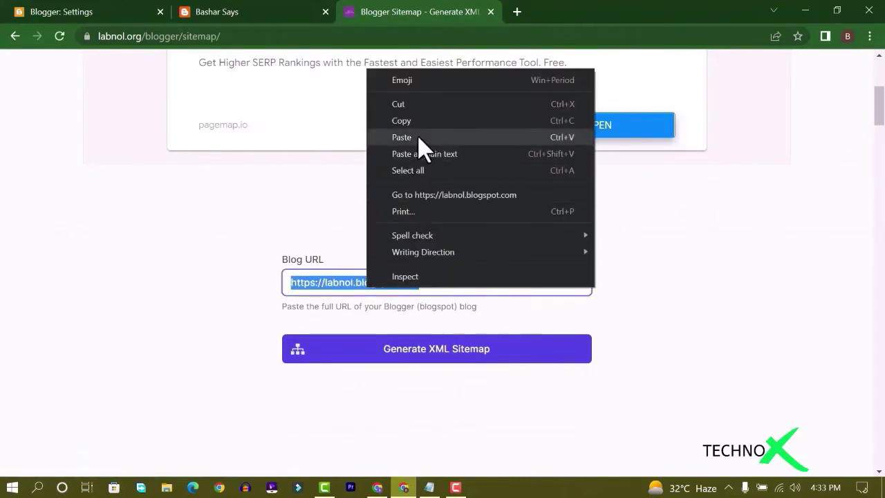
click(420, 148)
click(451, 354)
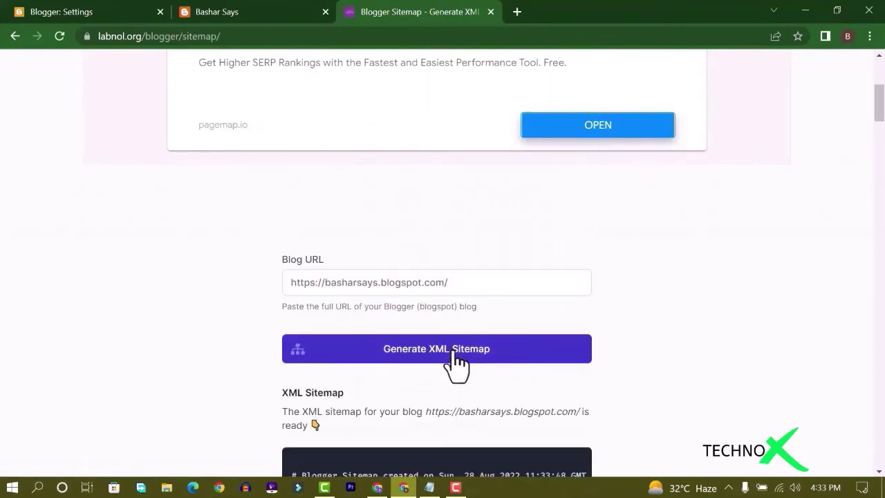
Copy the generated User-agent, Disallow, Allow and Sitemap lines
scroll(457, 361, down, 4)
drag(295, 243, 610, 299)
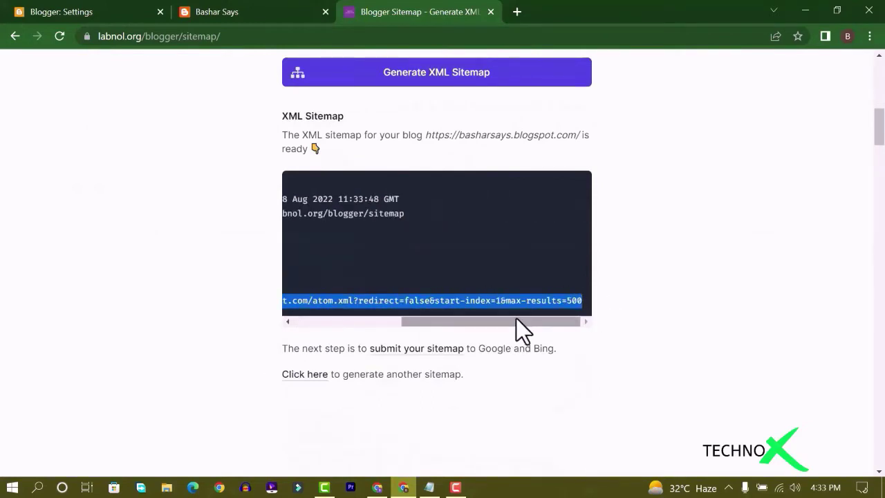
drag(516, 319, 358, 322)
right_click(362, 304)
click(394, 315)
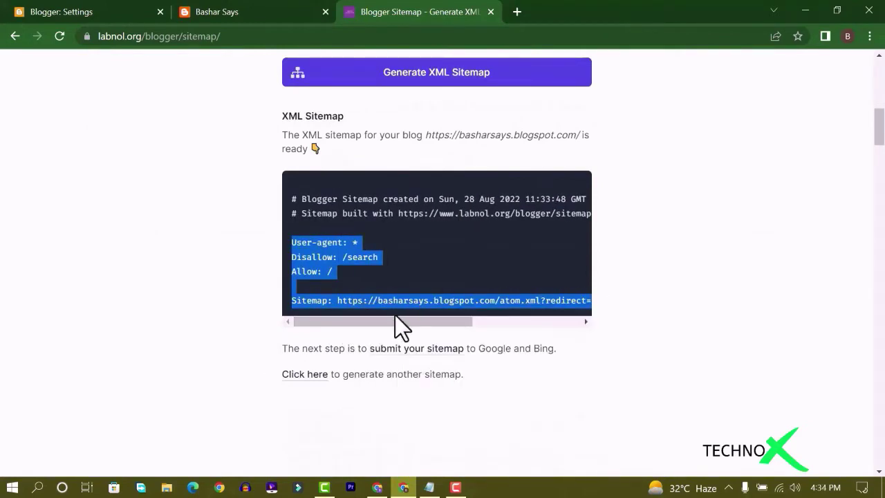
Open the Custom robots.txt editor in Blogger's Crawlers and indexing settings
click(67, 12)
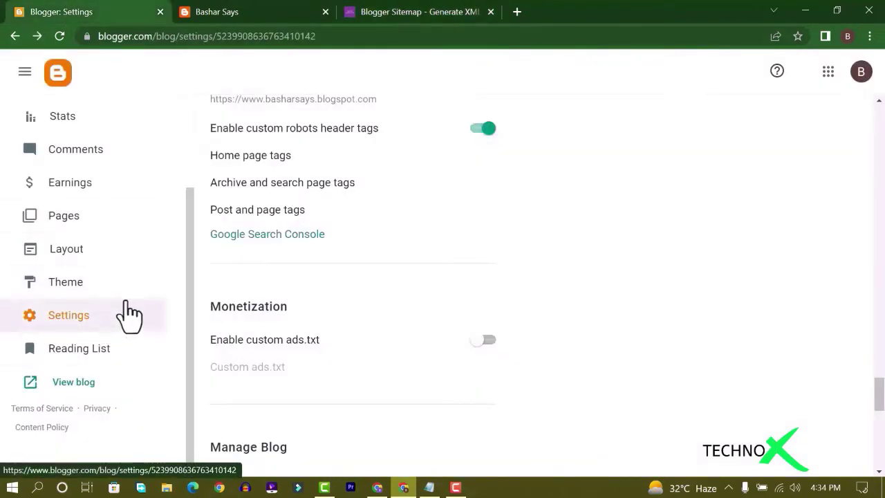
scroll(345, 217, up, 1)
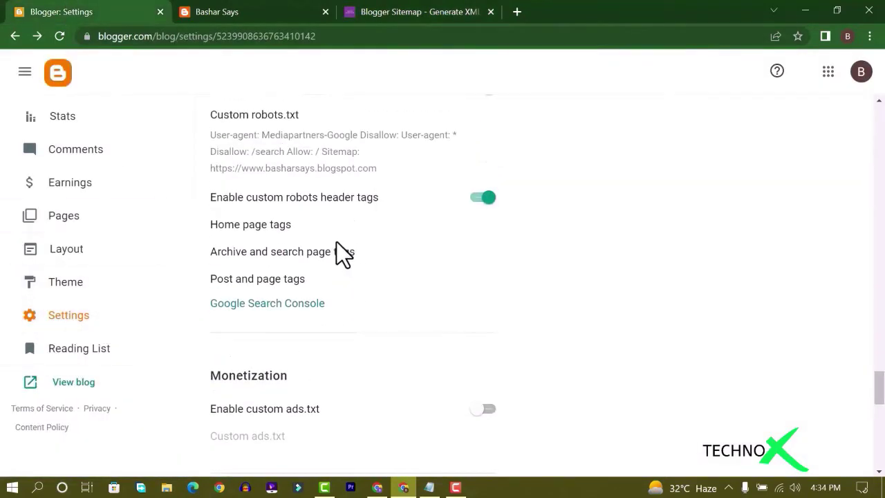
scroll(337, 242, up, 1)
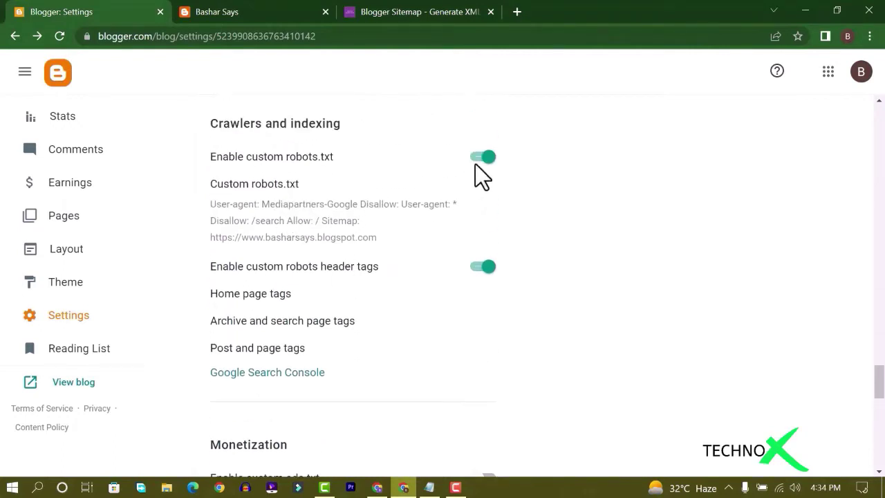
click(279, 191)
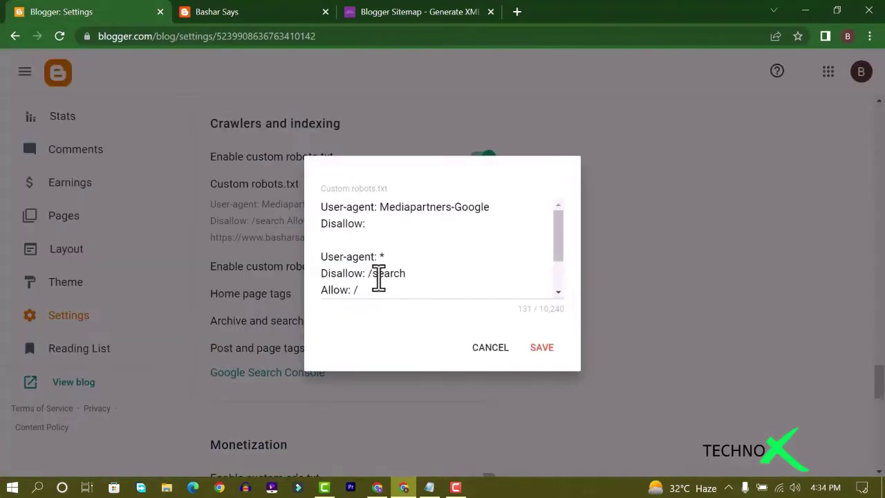
scroll(377, 279, down, 1)
scroll(370, 275, up, 2)
Replace the old robots.txt text with the generated rules, including the atom.xml Sitemap line, and save
click(384, 273)
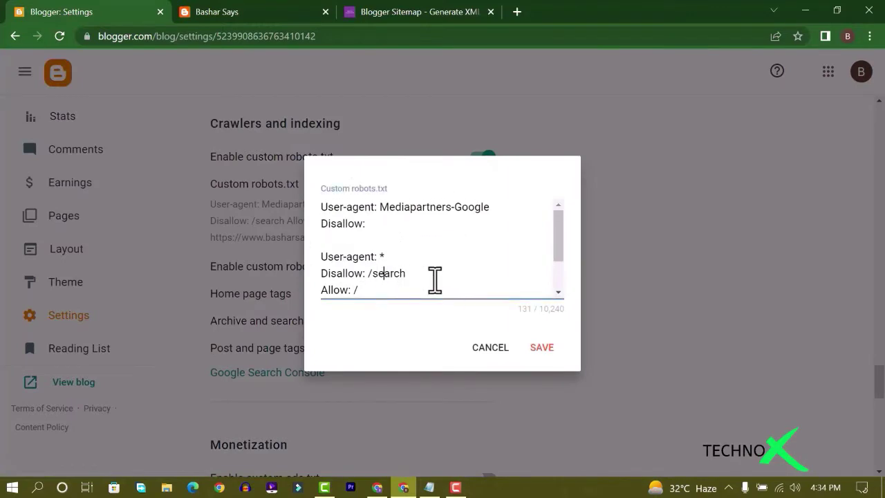
key(ctrl+a)
right_click(431, 285)
click(483, 142)
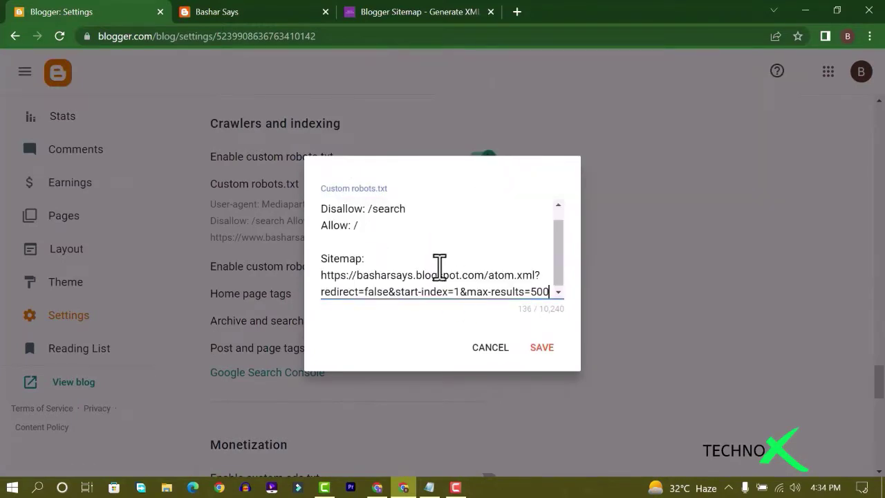
scroll(436, 268, up, 1)
scroll(432, 270, down, 1)
scroll(433, 269, up, 1)
scroll(433, 269, down, 1)
scroll(433, 270, up, 1)
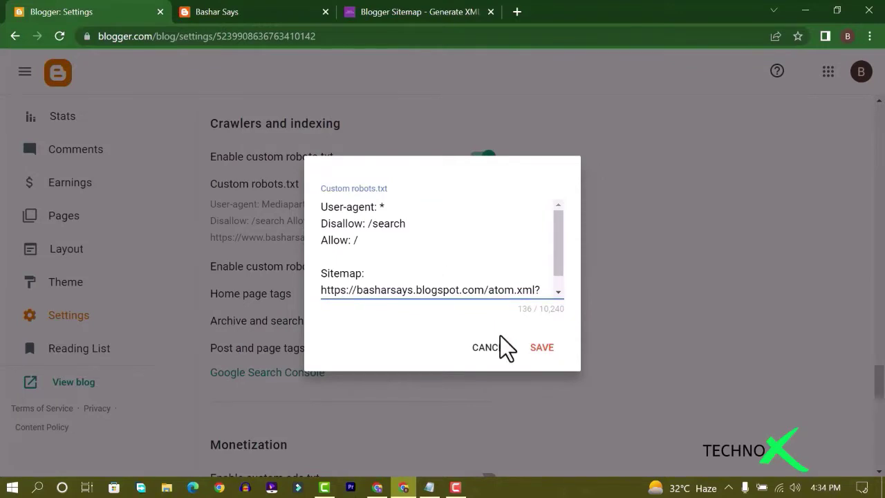
click(538, 351)
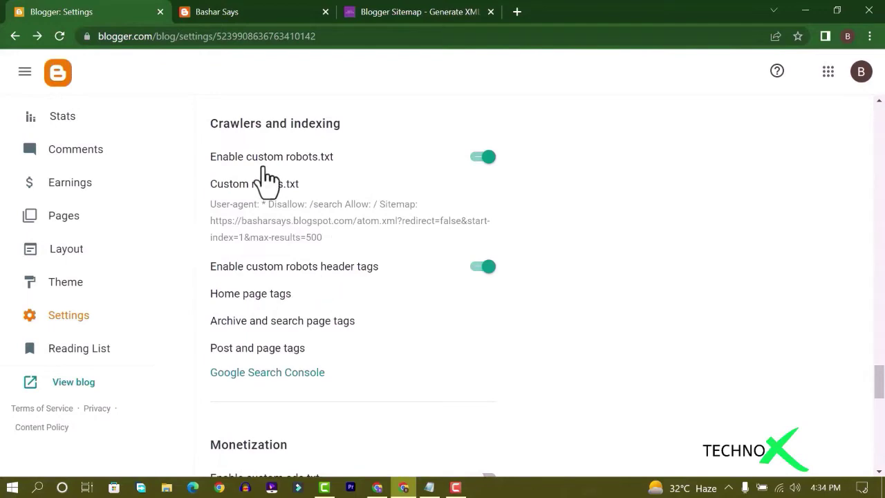
click(408, 12)
Close the sitemap generator tab and load the blog address with a mistyped /sitemap.xn ending
click(490, 12)
click(228, 36)
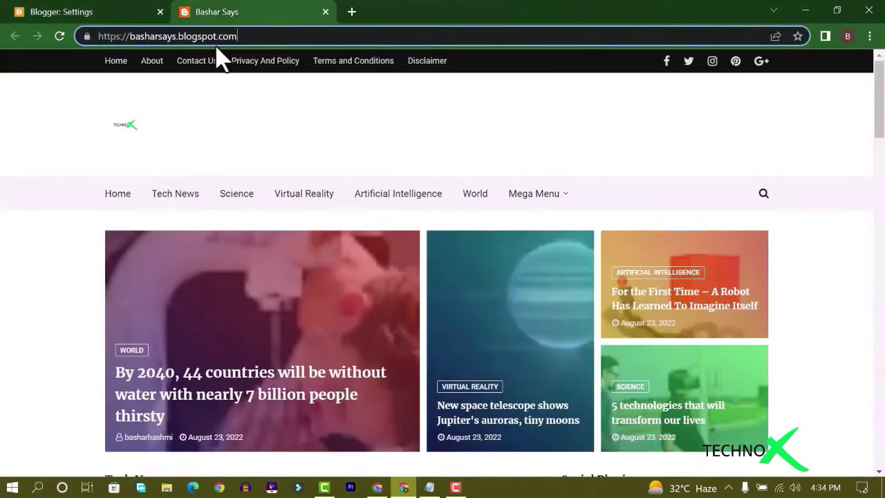
text(/sitemap.x)
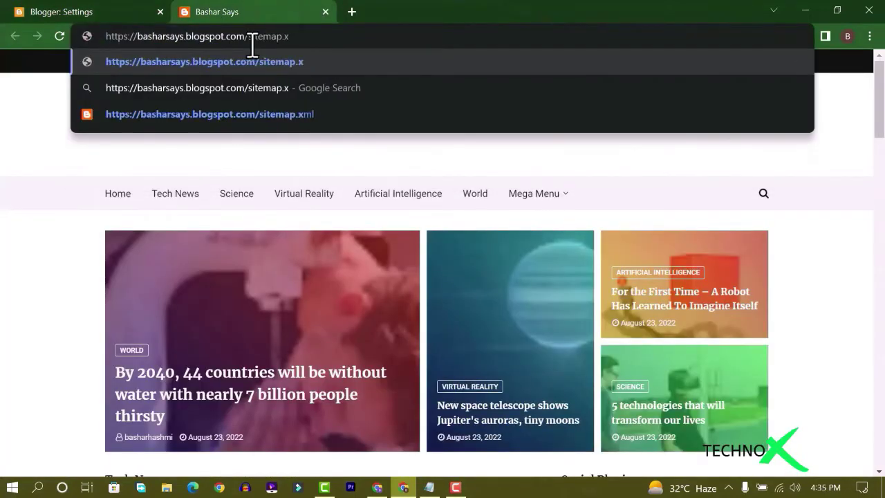
text(n)
key(Return)
Correct the address to /sitemap.xml to list the blog's four posts, then open a blank tab
click(269, 36)
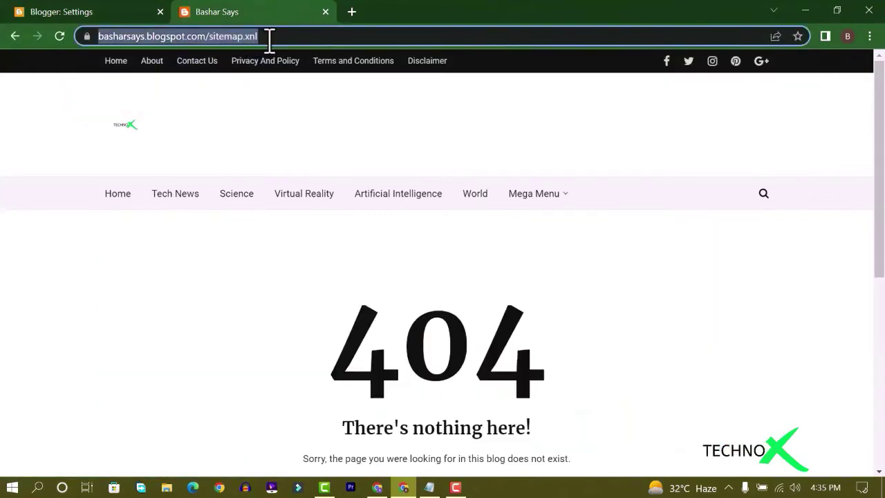
key(End)
key(BackSpace)
key(BackSpace)
text(xn)
key(BackSpace)
text(ml)
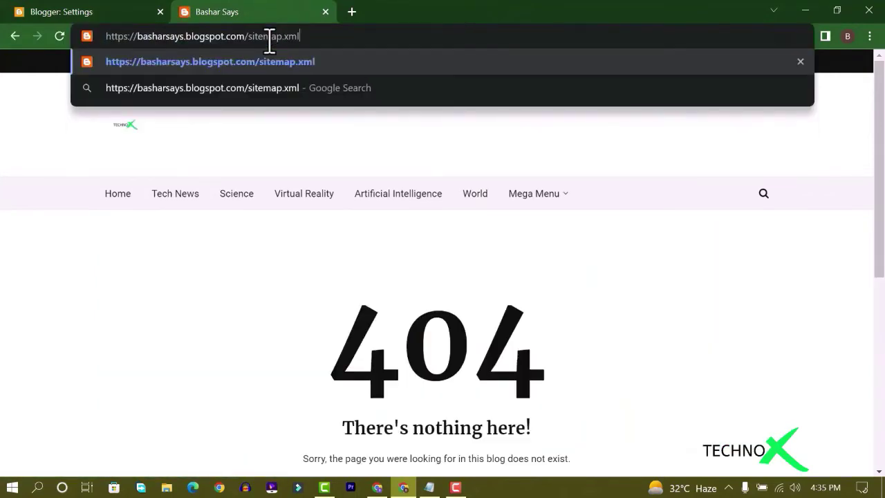
key(Return)
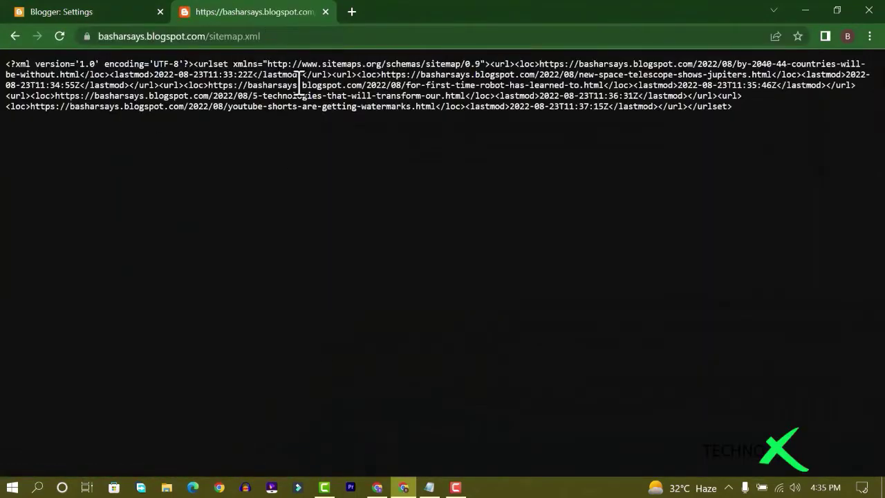
click(352, 12)
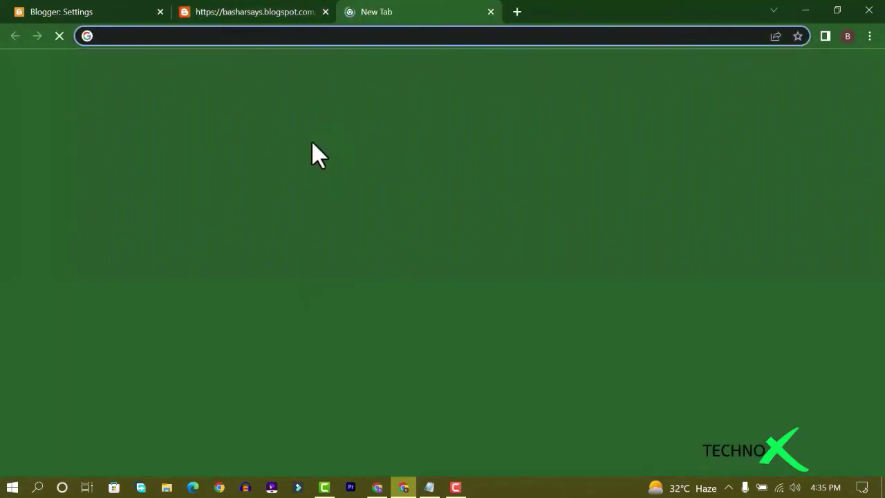
Search Google for Google Search Console and start adding a URL-prefix property
click(317, 260)
text(go)
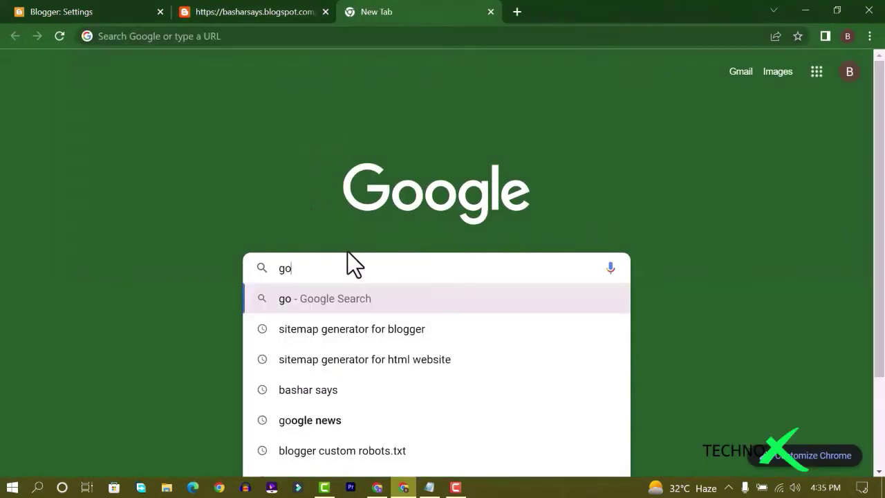
text(ogle sea)
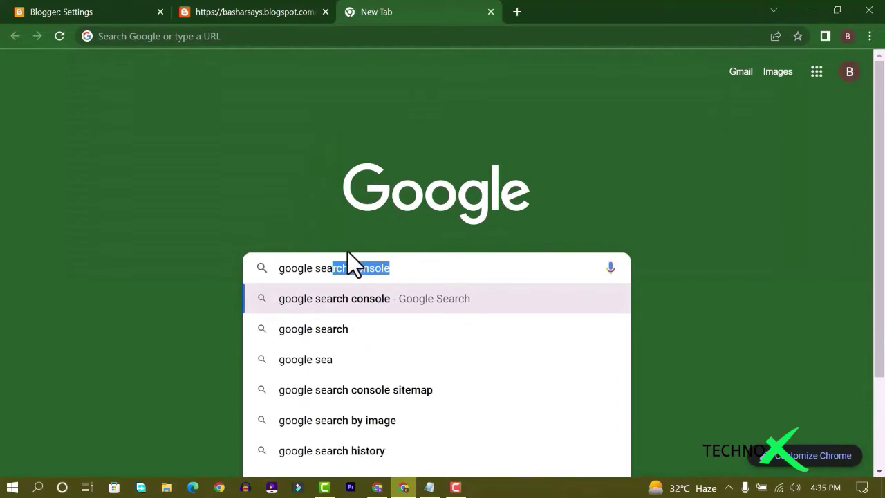
key(Return)
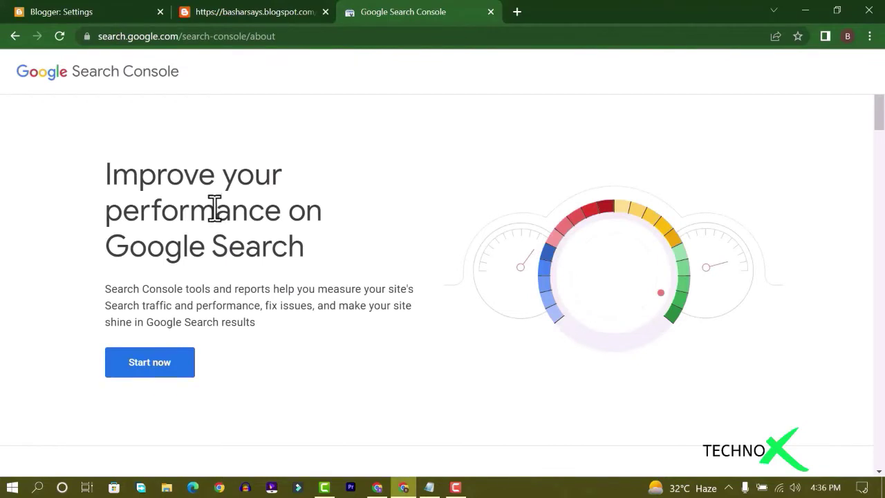
click(159, 352)
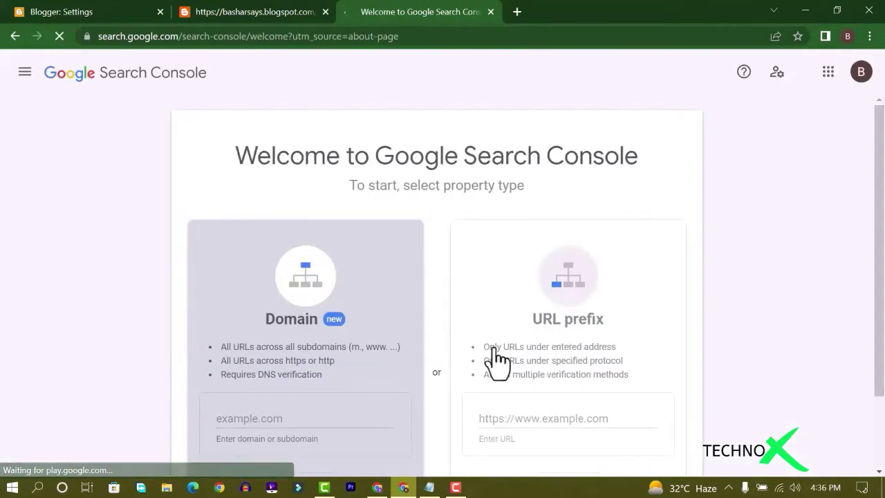
click(548, 418)
key(ctrl+1)
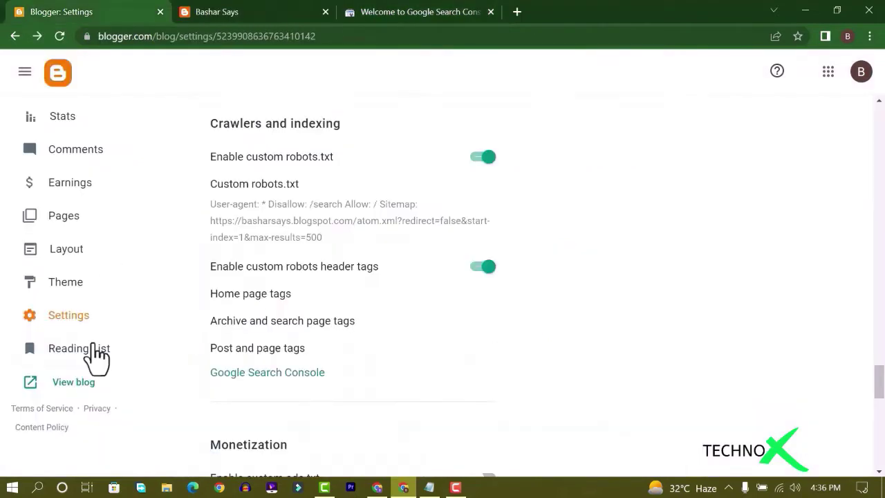
click(70, 389)
click(265, 34)
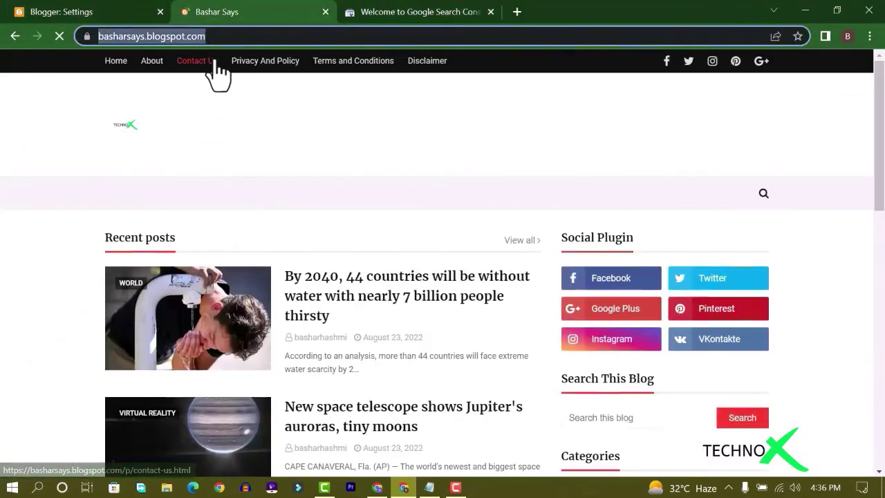
key(ctrl+c)
click(396, 14)
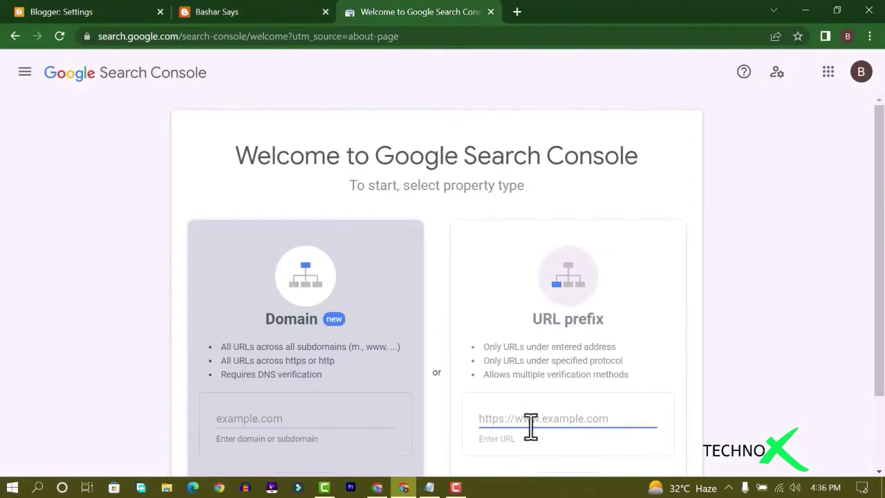
key(ctrl+v)
scroll(553, 443, down, 1)
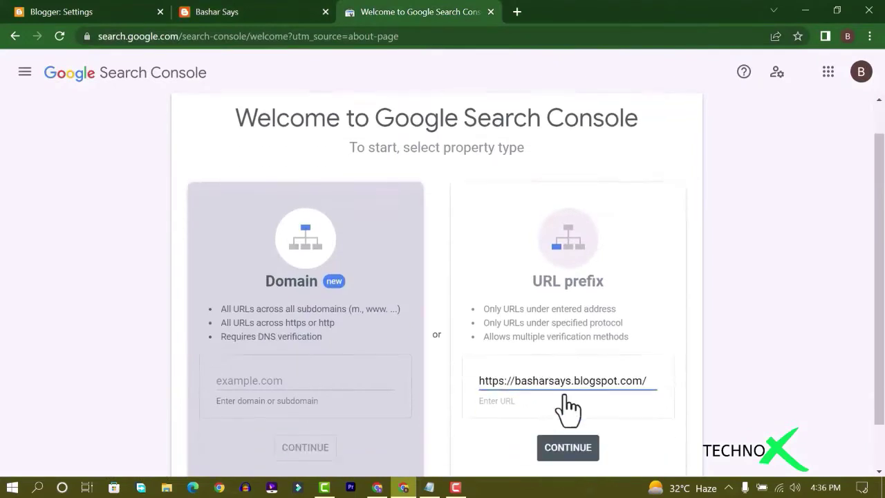
click(571, 419)
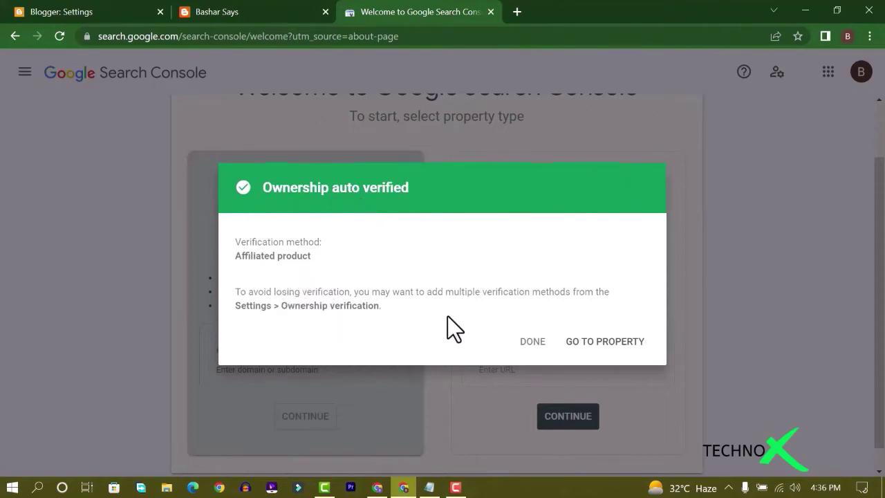
click(605, 341)
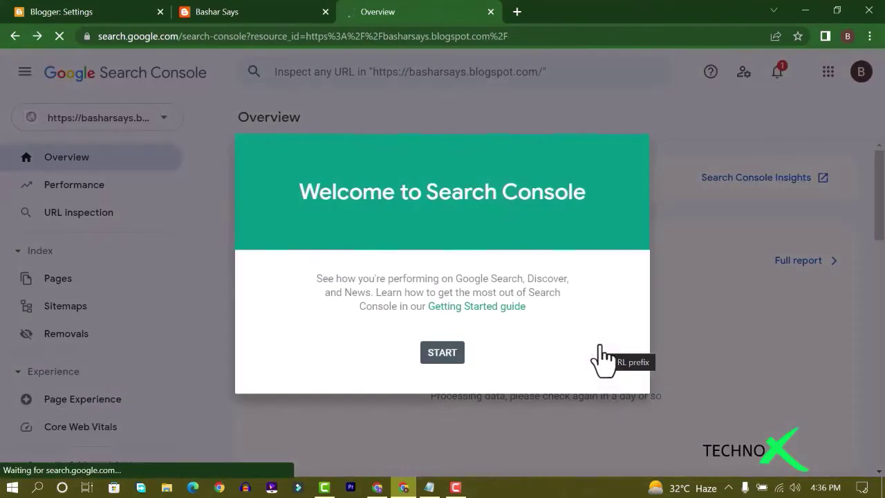
Submit sitemap.xml in the Sitemaps report and open its entry showing Success and 5 discovered URLs
click(446, 356)
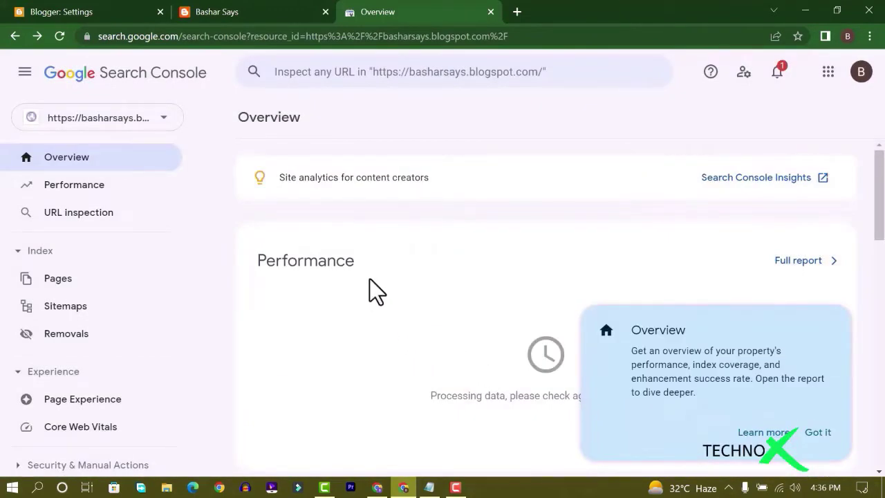
scroll(325, 275, down, 1)
scroll(318, 286, up, 1)
scroll(376, 307, down, 3)
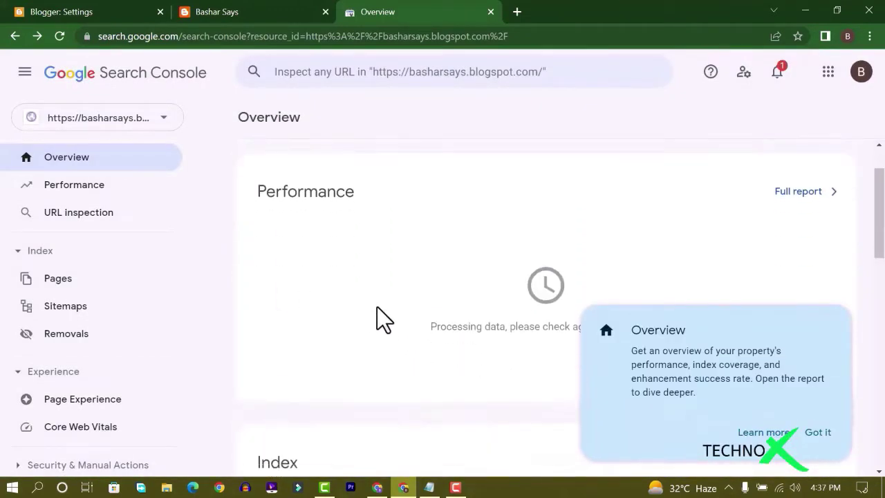
scroll(376, 307, up, 4)
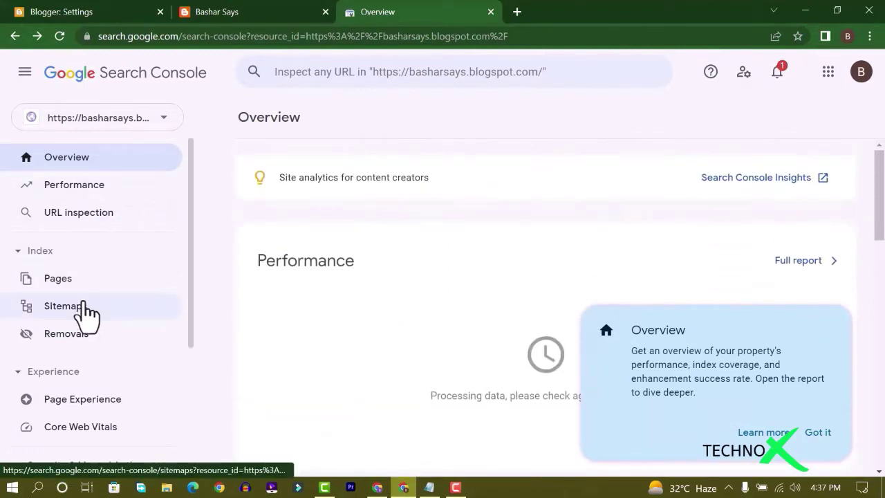
click(83, 310)
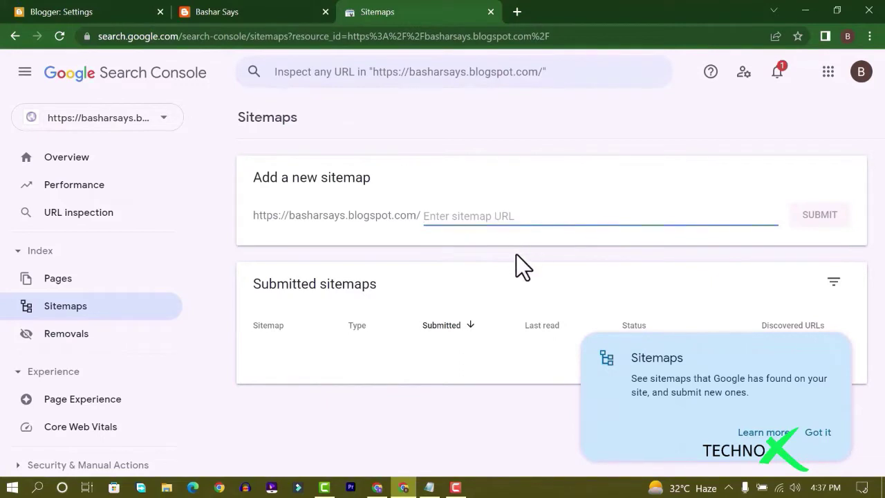
text(site)
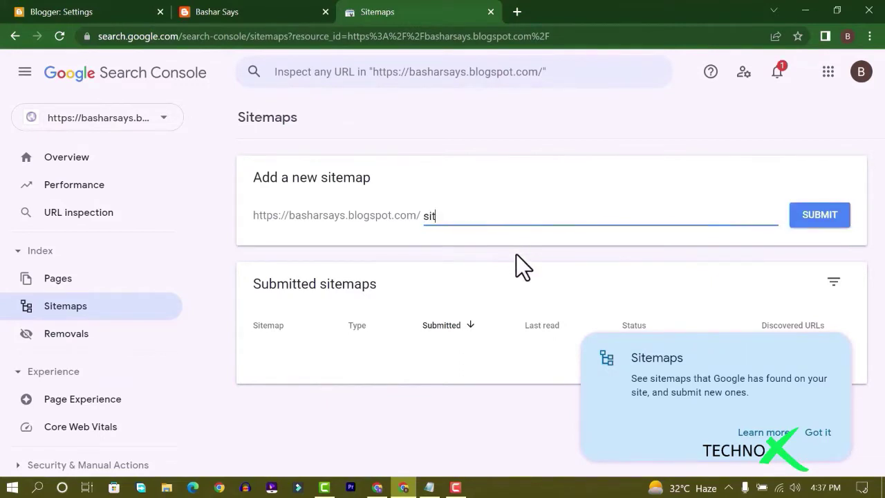
text(map.xml)
click(802, 226)
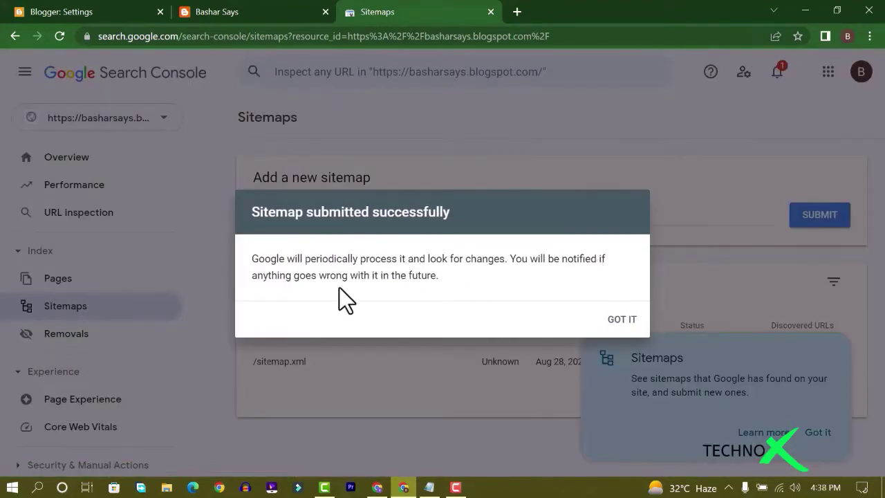
click(623, 321)
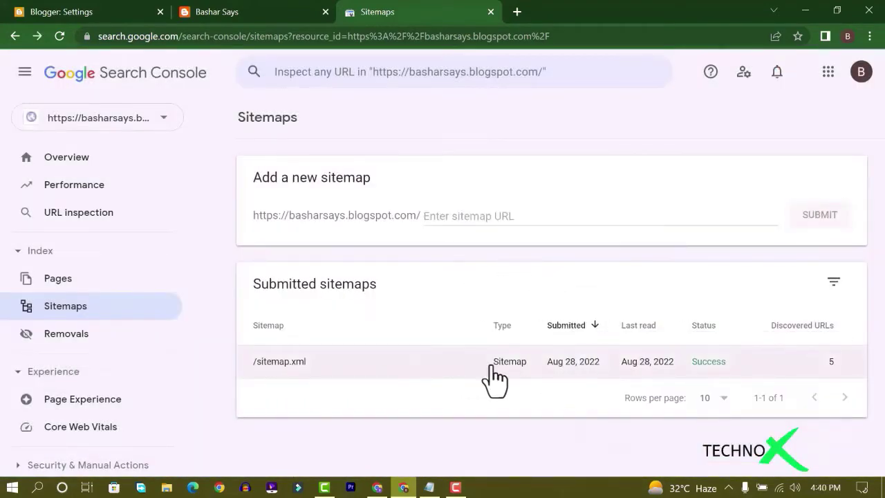
click(482, 366)
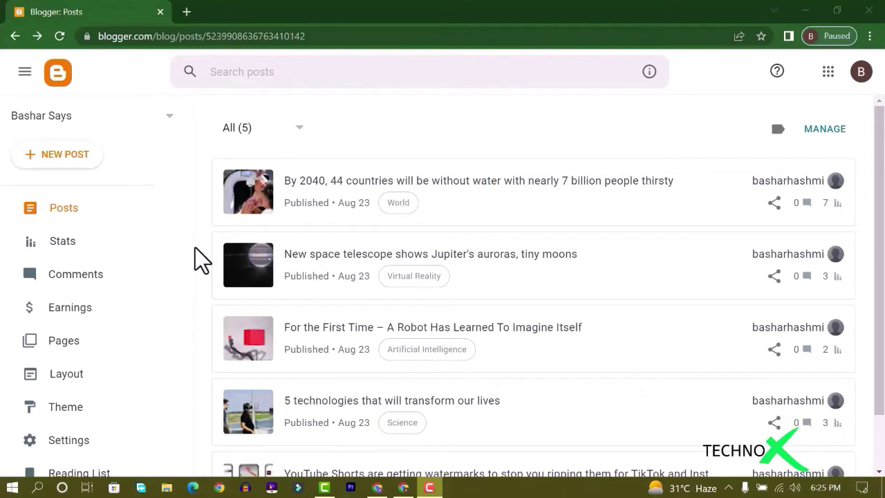
Reach the YouTube website from a Google search for 'yt' in a new tab
click(188, 13)
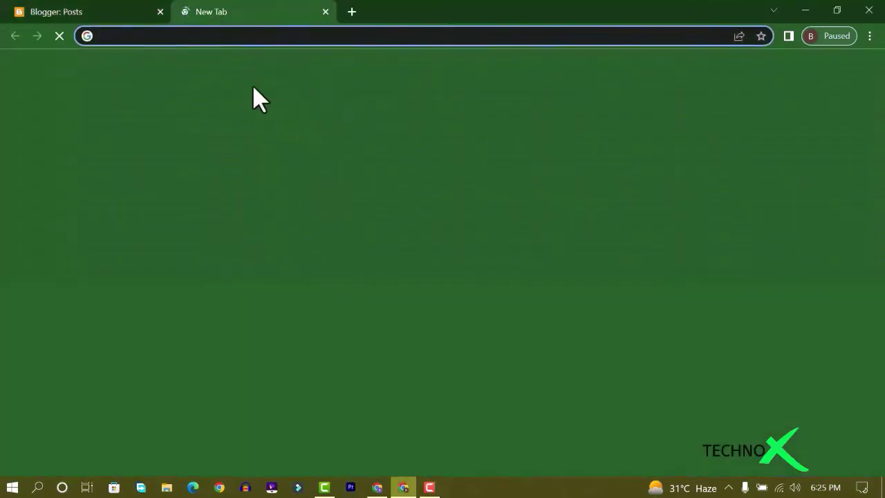
click(450, 263)
text(yt)
key(Return)
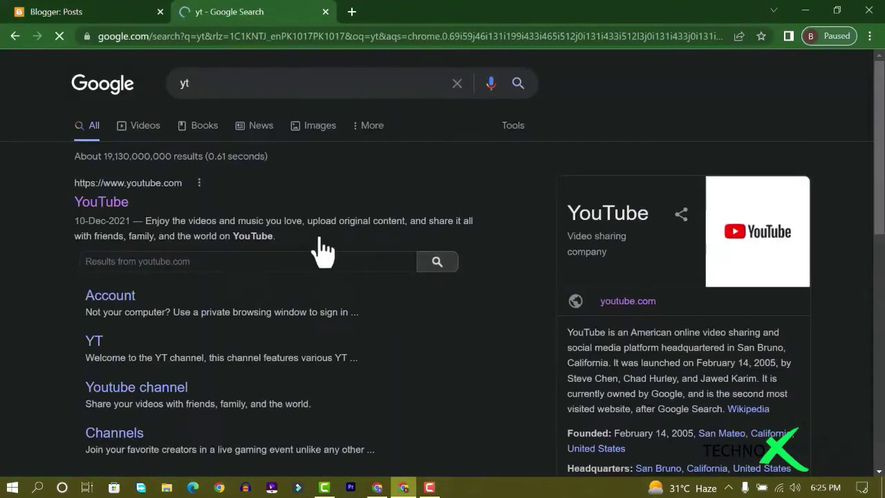
click(107, 211)
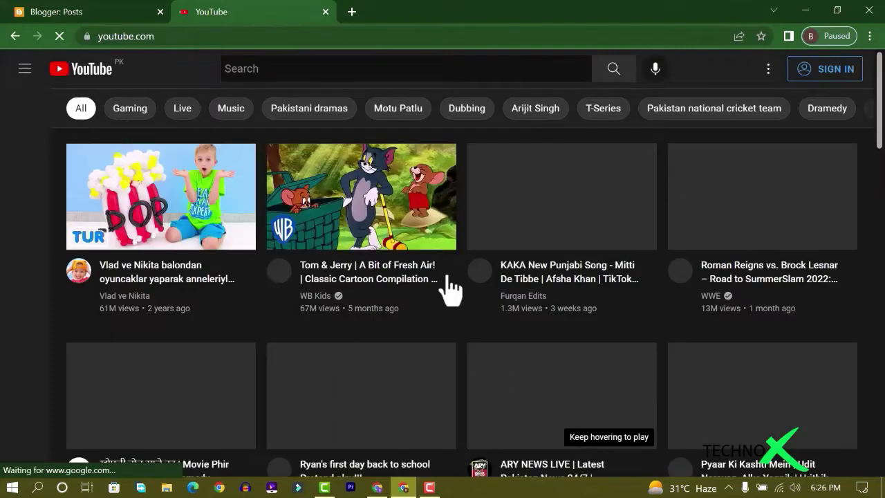
Search 'what if', open the What If channel's videos, and open the newest video in a new tab
click(305, 69)
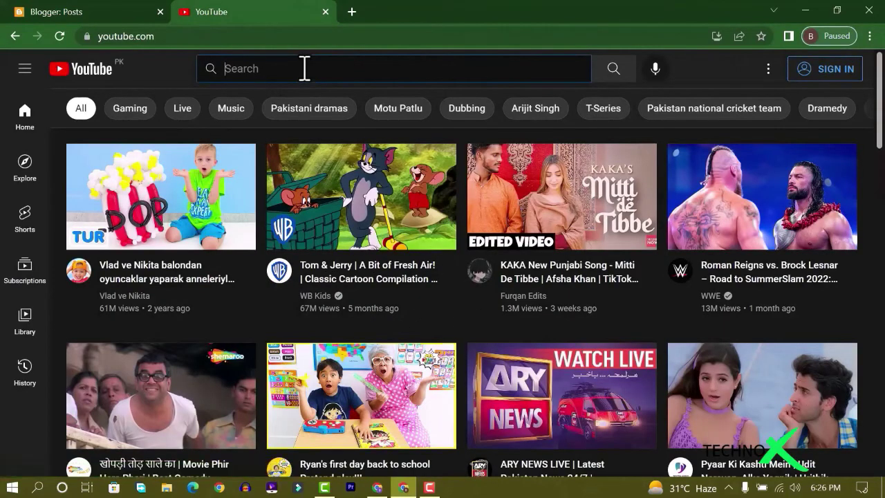
text(what if)
key(Return)
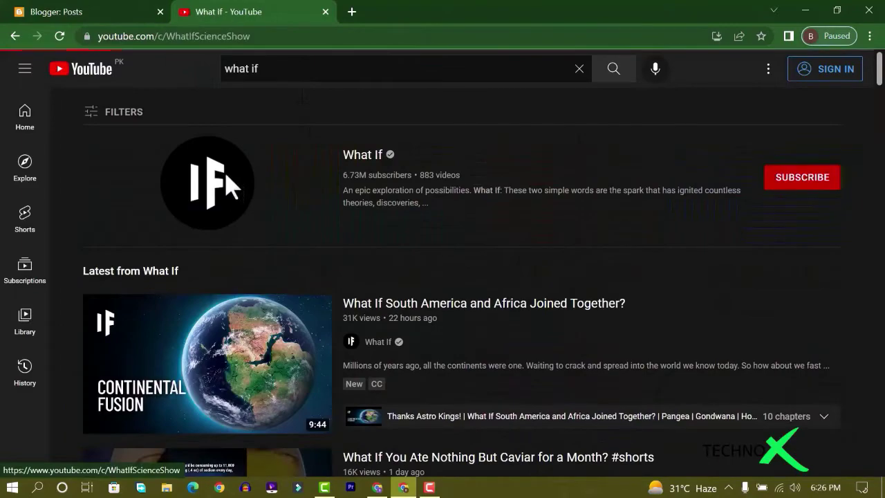
click(223, 188)
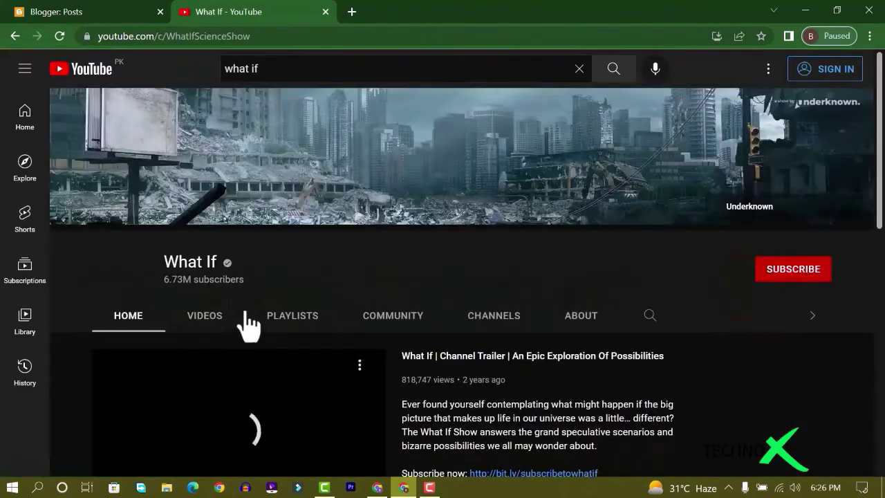
click(233, 317)
scroll(255, 345, down, 3)
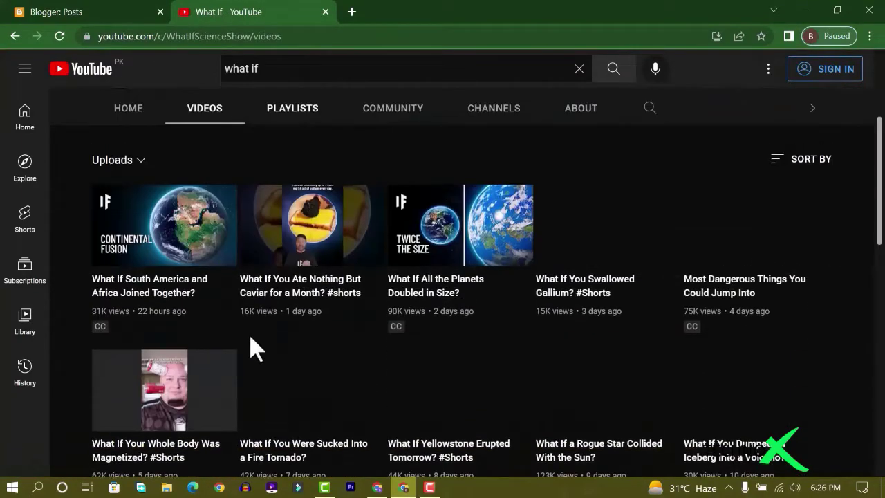
scroll(148, 370, up, 1)
scroll(200, 398, down, 2)
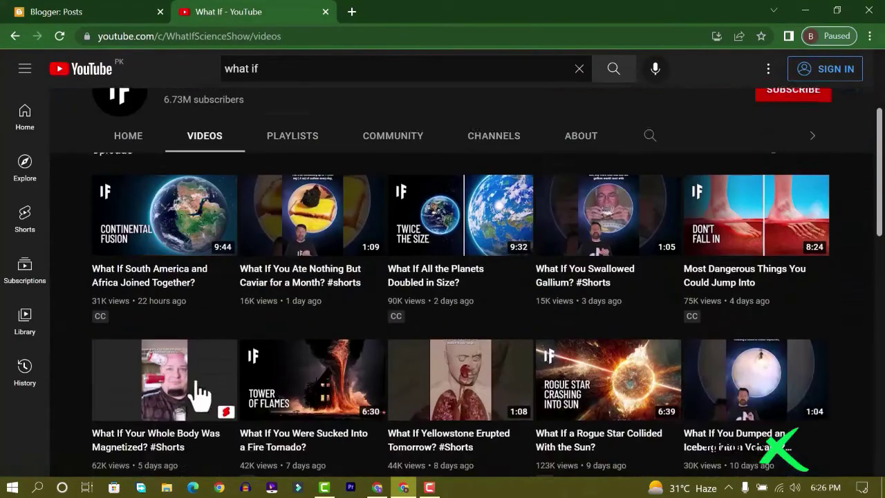
middle_click(209, 173)
click(392, 14)
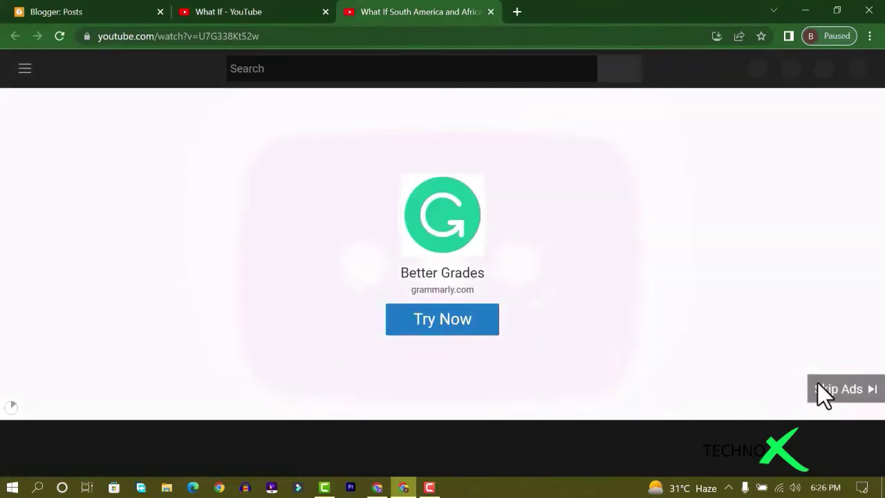
Skip the ad, restore the default player layout, and mute, rewind and pause the video
click(823, 387)
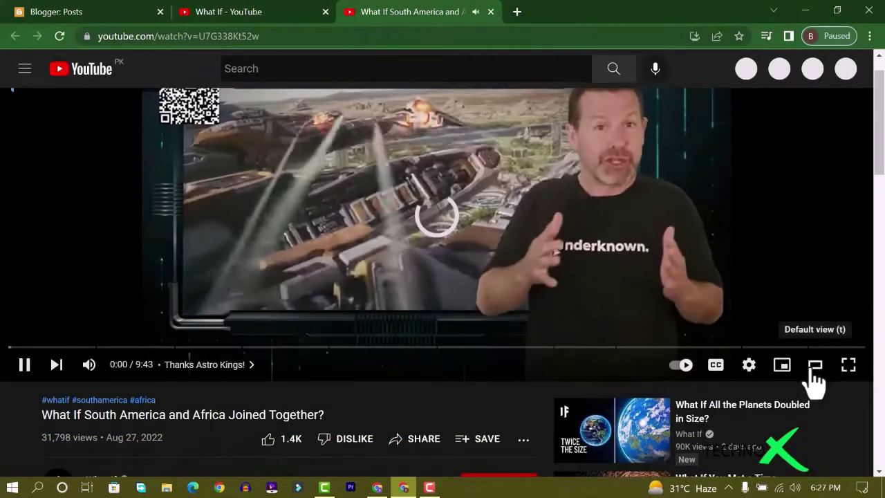
click(815, 367)
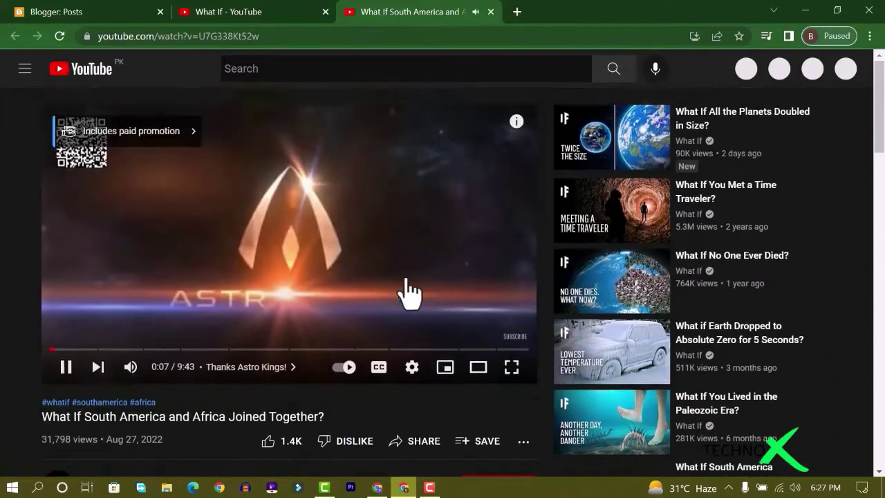
click(130, 367)
click(52, 350)
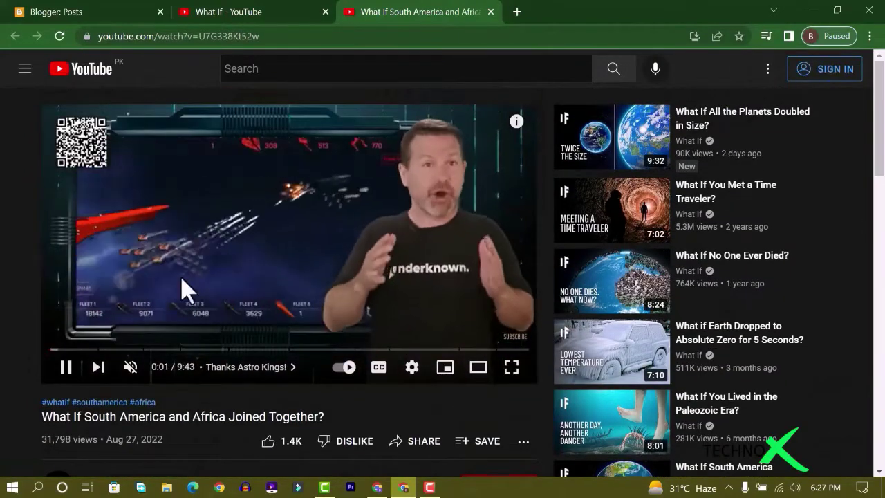
click(279, 263)
Open the video's transcript and turn its timestamps off
scroll(124, 349, down, 1)
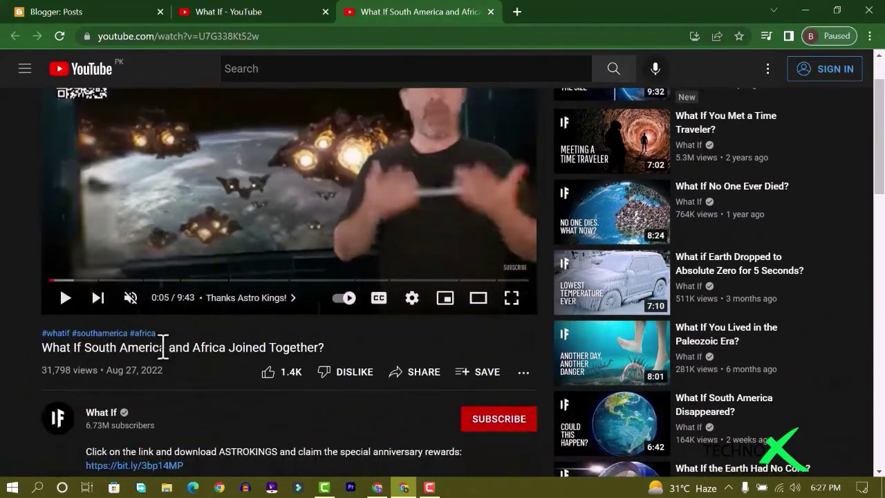
scroll(328, 349, down, 1)
scroll(329, 303, up, 1)
scroll(436, 298, up, 1)
scroll(358, 335, down, 2)
click(523, 304)
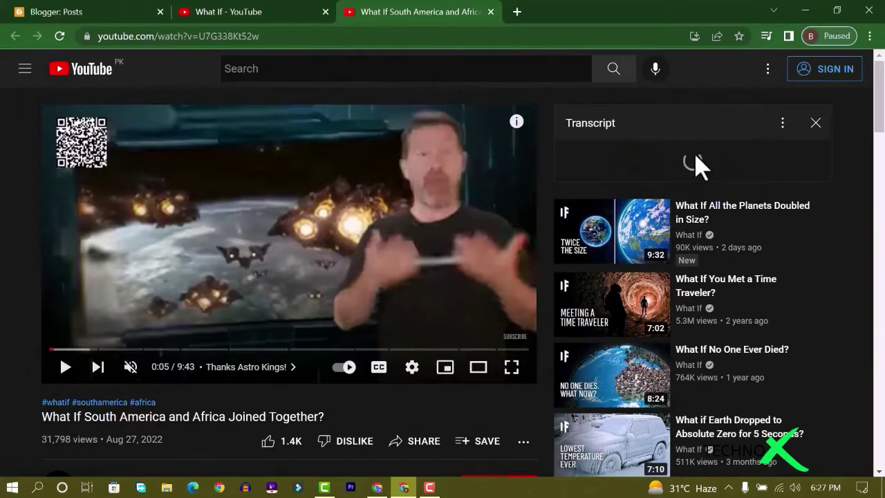
drag(825, 166, 754, 130)
click(782, 122)
click(766, 158)
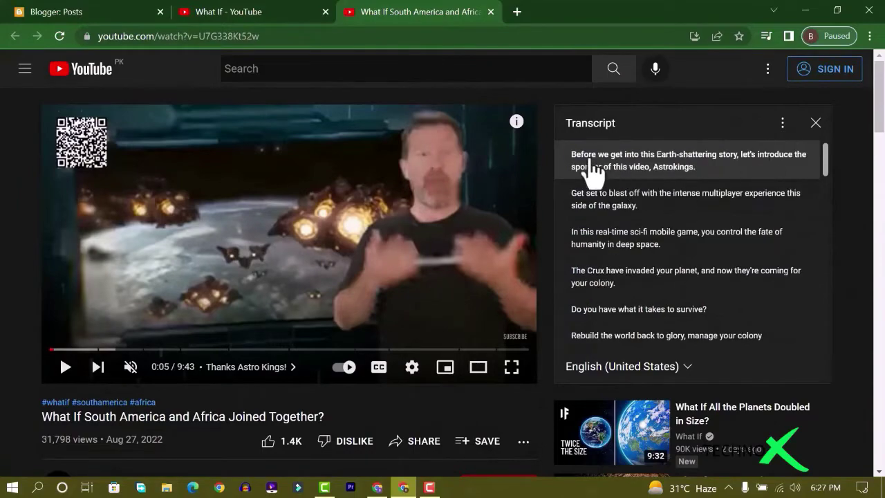
Select and copy the whole transcript text, then minimize the browser to the desktop
drag(568, 153, 613, 232)
drag(669, 318, 652, 398)
right_click(629, 274)
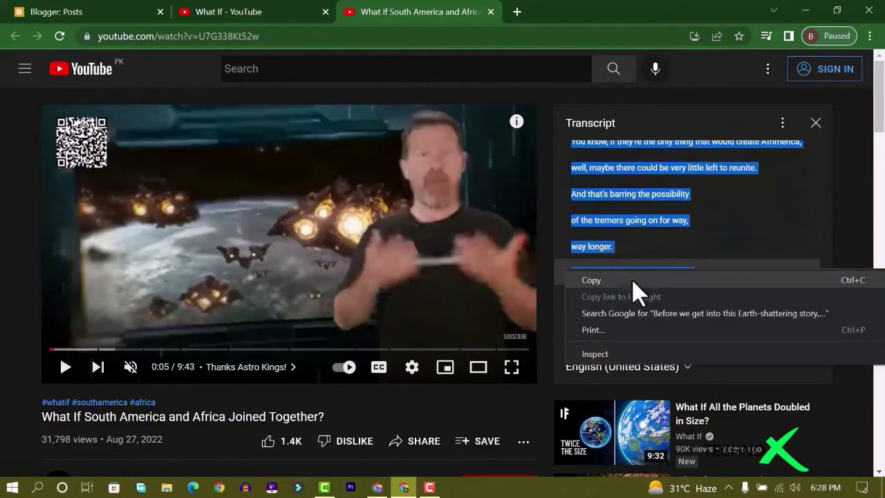
click(635, 280)
click(59, 15)
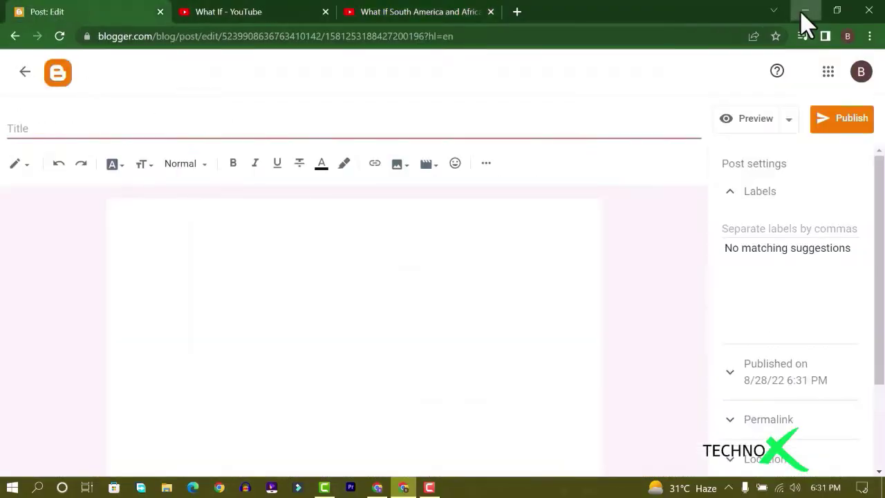
click(805, 11)
right_click(454, 279)
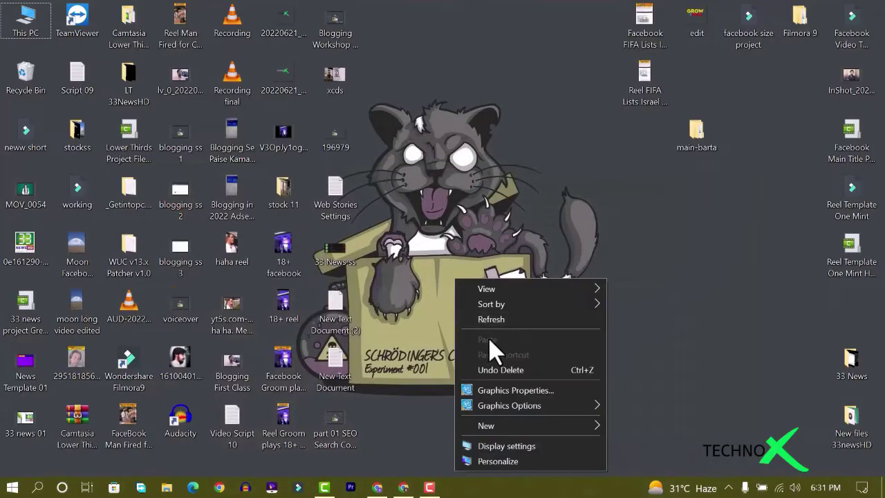
Create New Text Document (3) on the desktop and paste the transcript into it
mouse_move(503, 424)
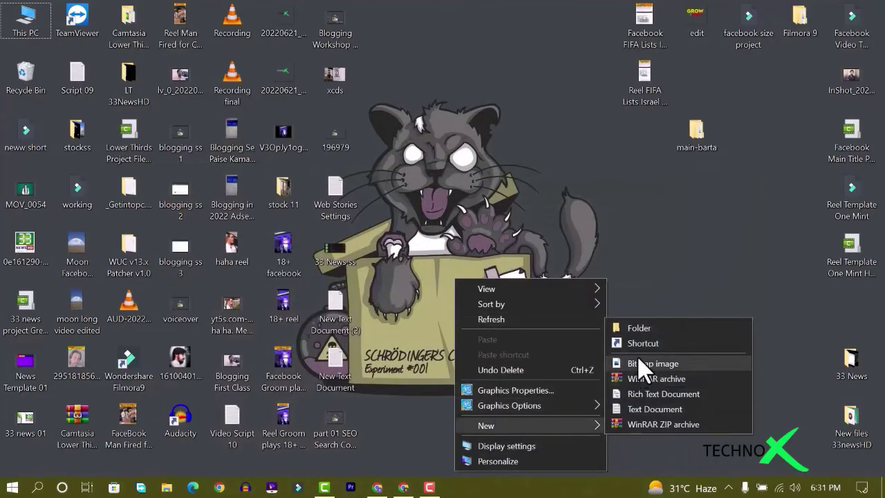
click(654, 409)
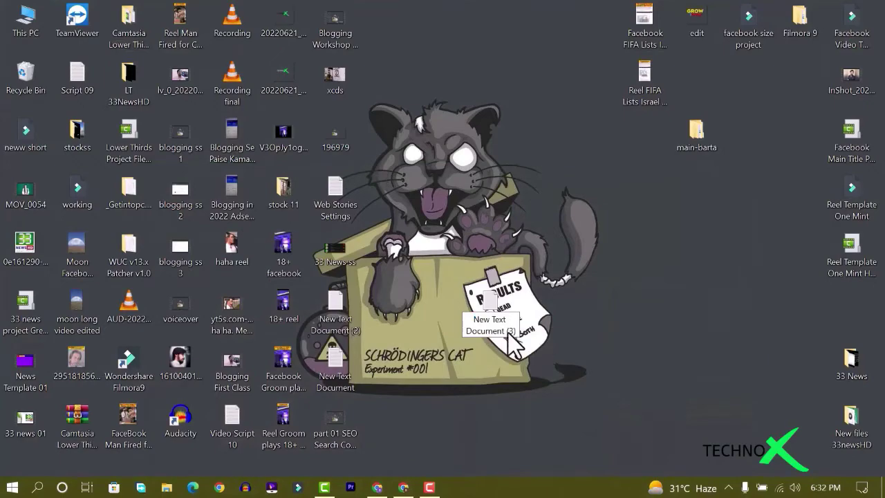
double_click(495, 328)
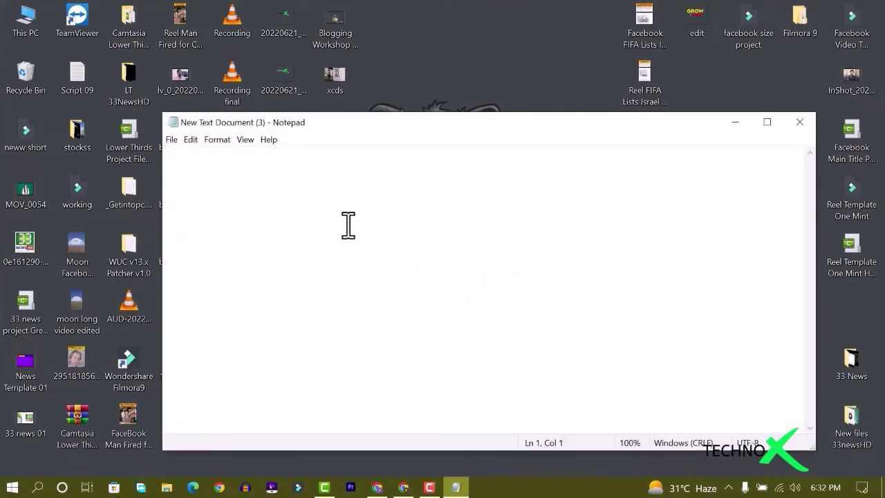
right_click(340, 201)
click(377, 256)
Save the transcript document in Notepad, close it, and bring back the browser
scroll(378, 302, up, 4)
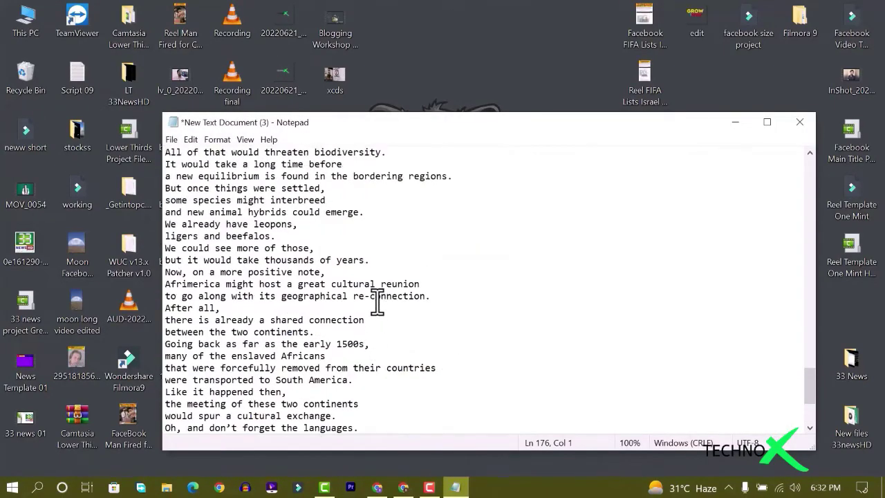
scroll(377, 299, up, 15)
click(171, 140)
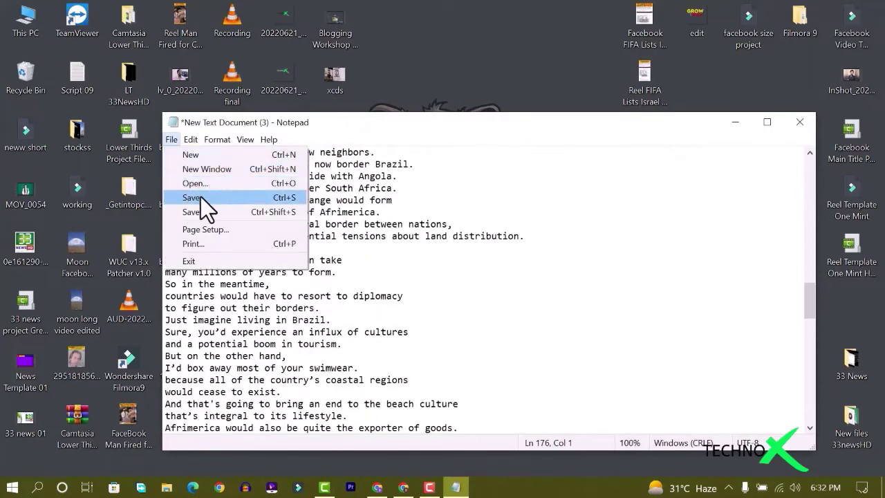
click(192, 198)
click(807, 127)
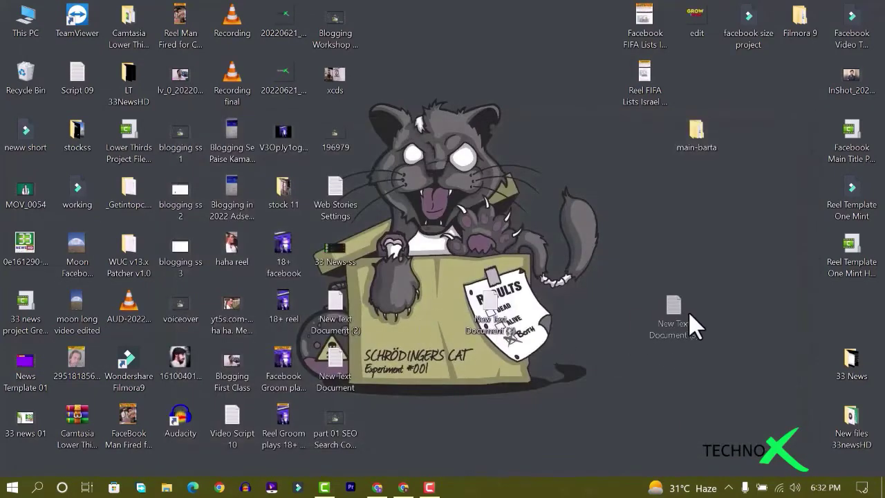
click(402, 487)
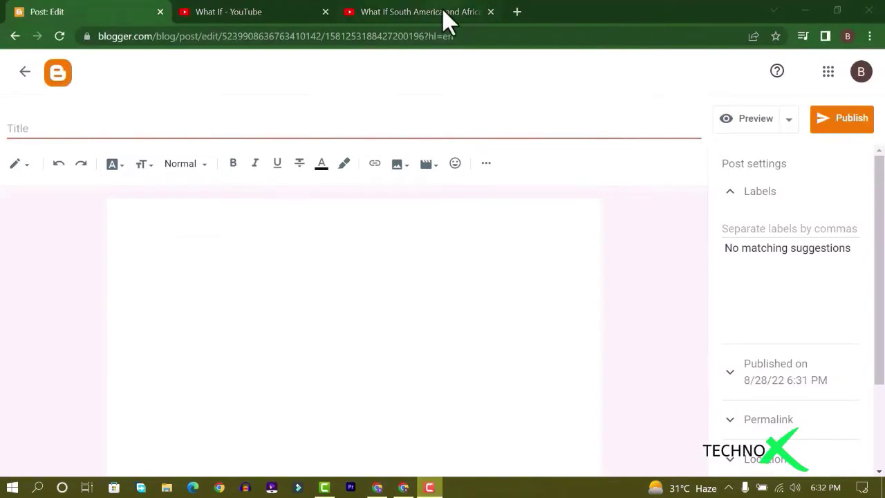
Clear the transcript selection on the YouTube video tab and return to the empty Blogger post editor
click(445, 13)
click(46, 418)
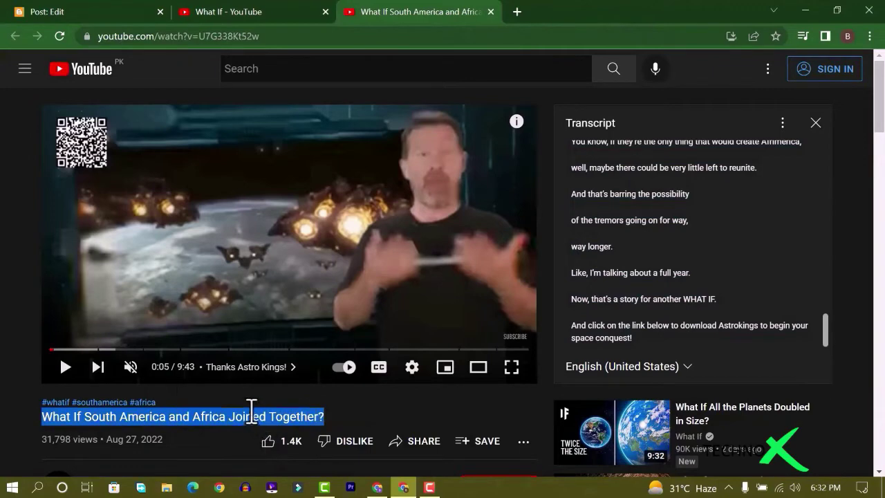
click(125, 6)
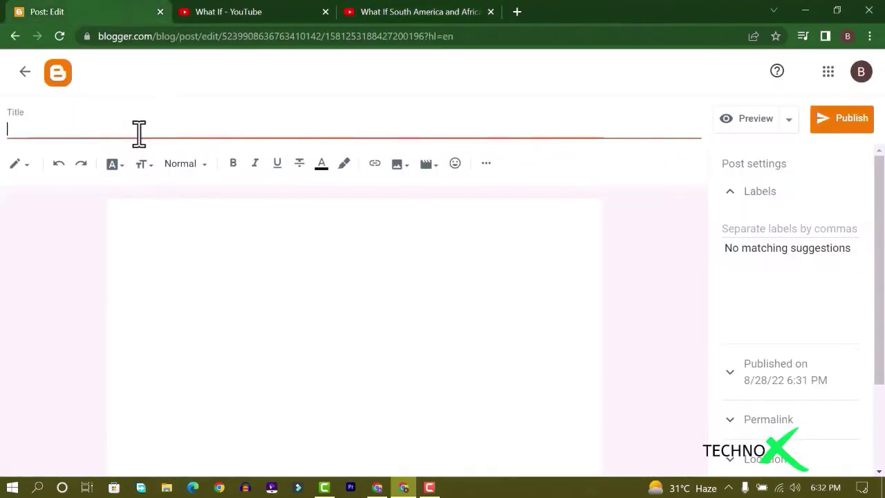
Copy the entire script from New Text Document (3) in Notepad and return to Blogger's post editor
click(430, 9)
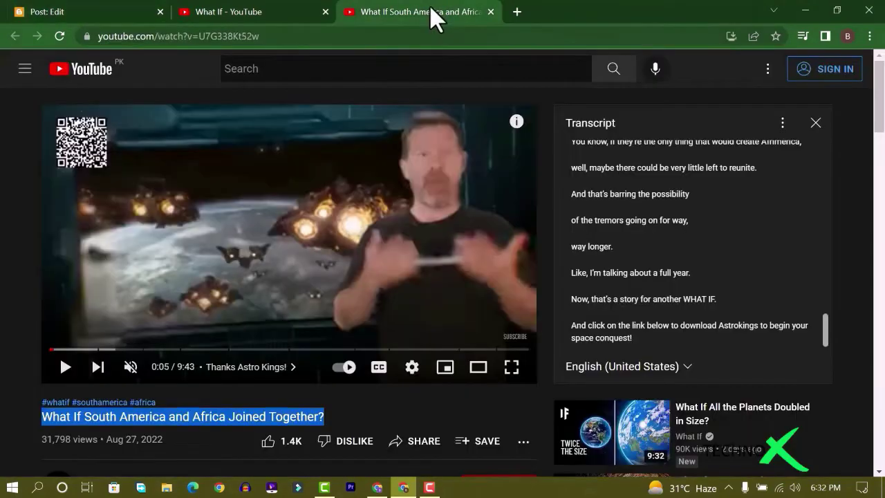
click(104, 12)
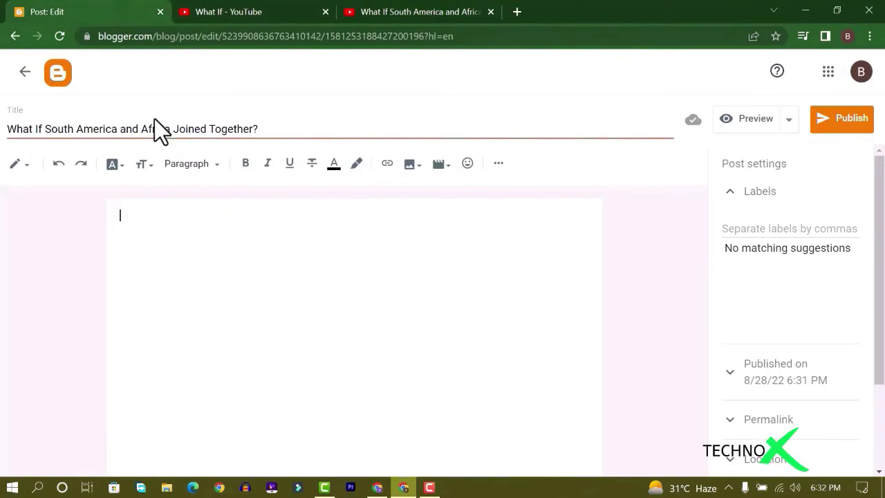
click(804, 13)
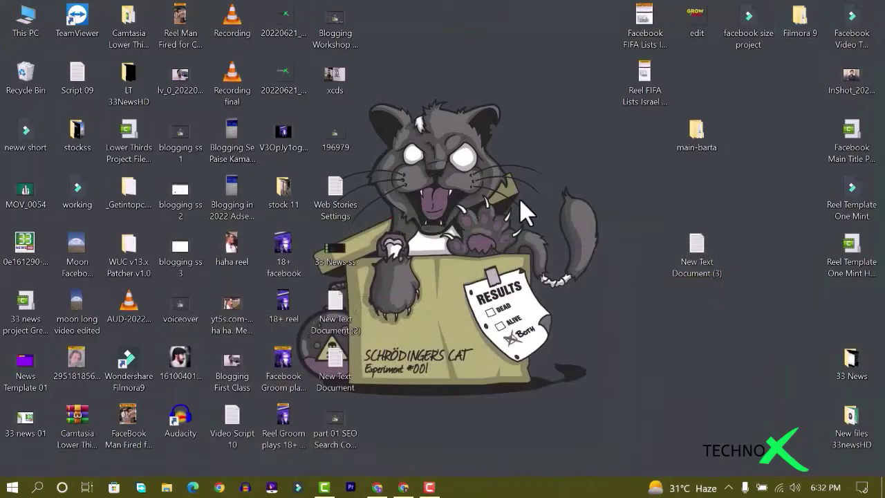
double_click(694, 255)
key(ctrl+a)
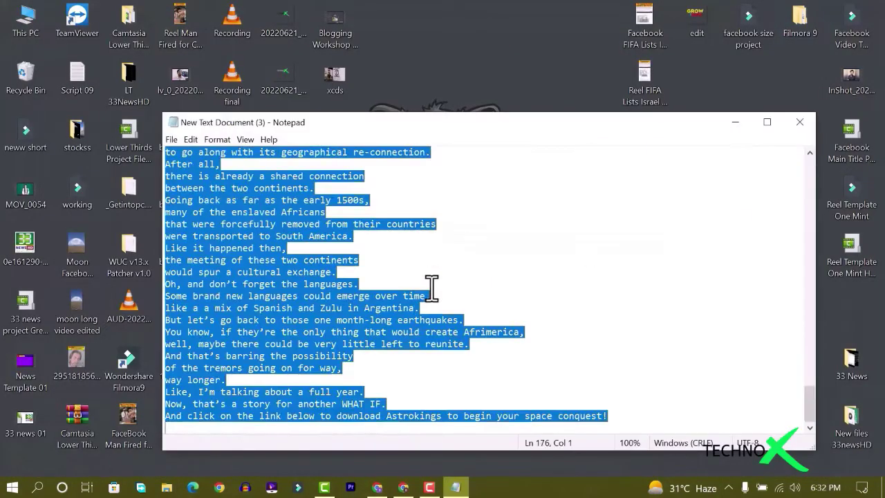
right_click(412, 284)
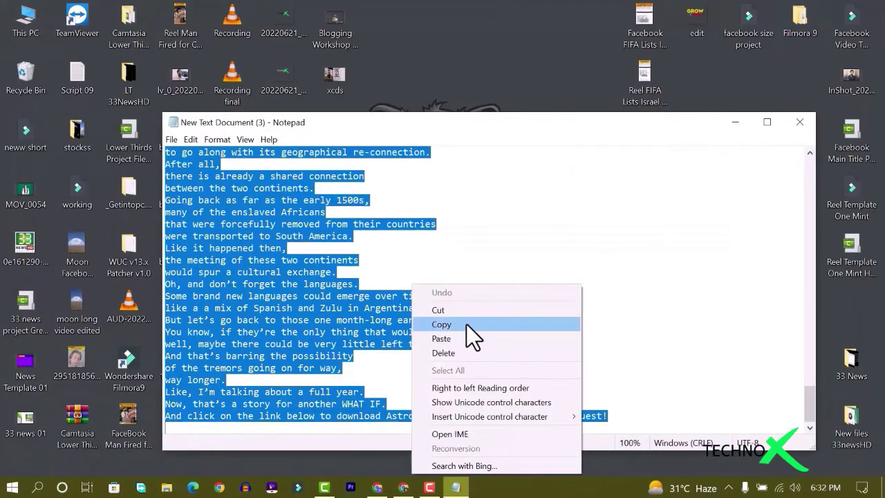
click(466, 325)
click(403, 487)
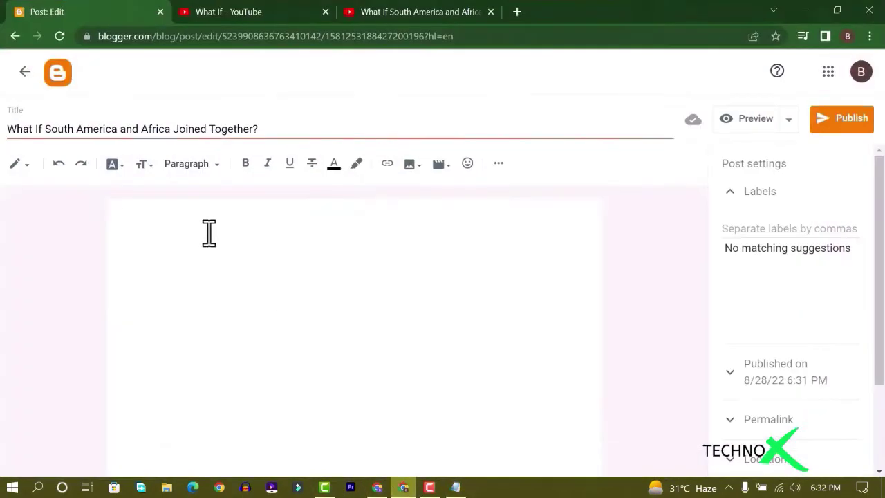
Paste the South America and Africa script into the empty post body
right_click(180, 228)
click(242, 343)
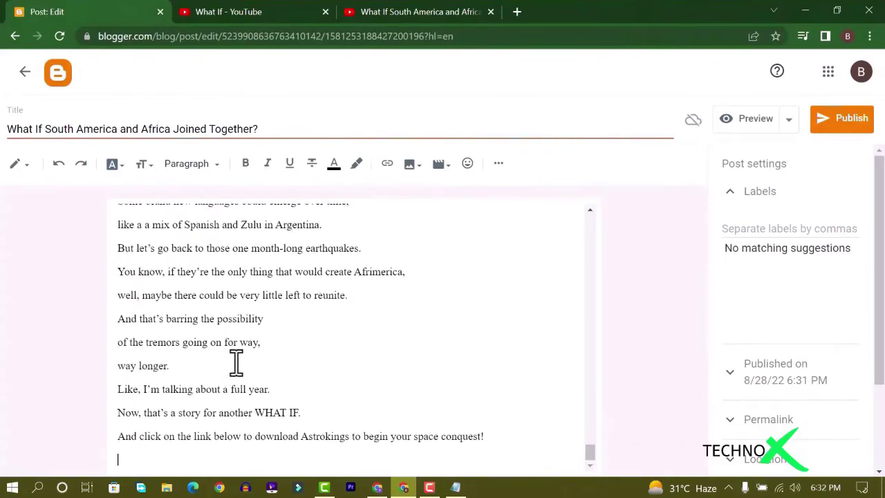
scroll(207, 366, up, 5)
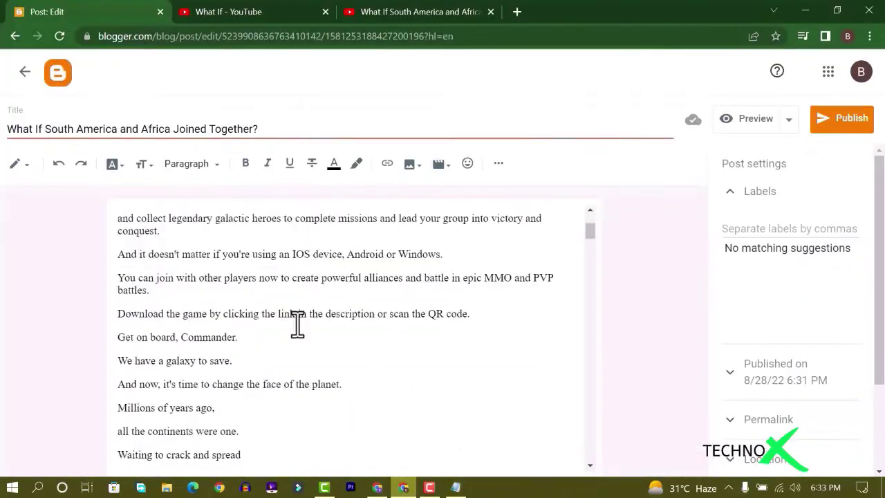
scroll(242, 290, down, 3)
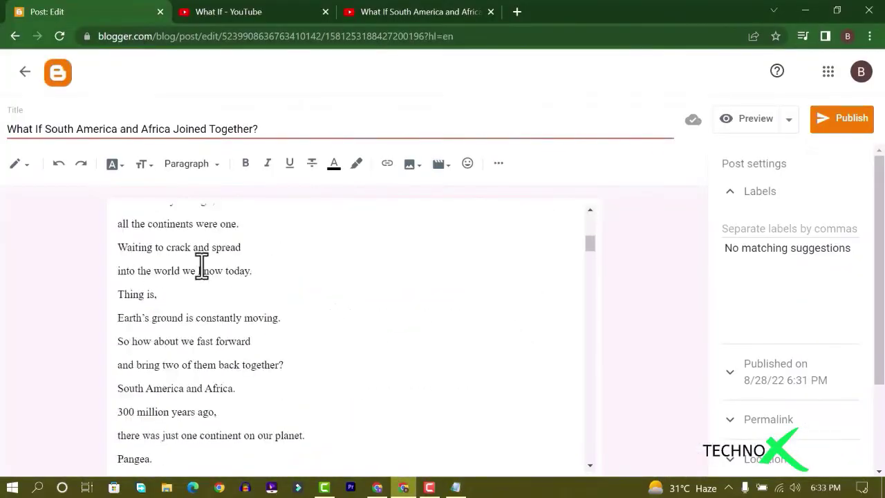
Join the opening script lines into paragraphs, from the plates through the Gondwana and 'Now, normally,' passages
key(BackSpace)
key(BackSpace)
key(BackSpace)
key(BackSpace)
key(BackSpace)
key(BackSpace)
key(BackSpace)
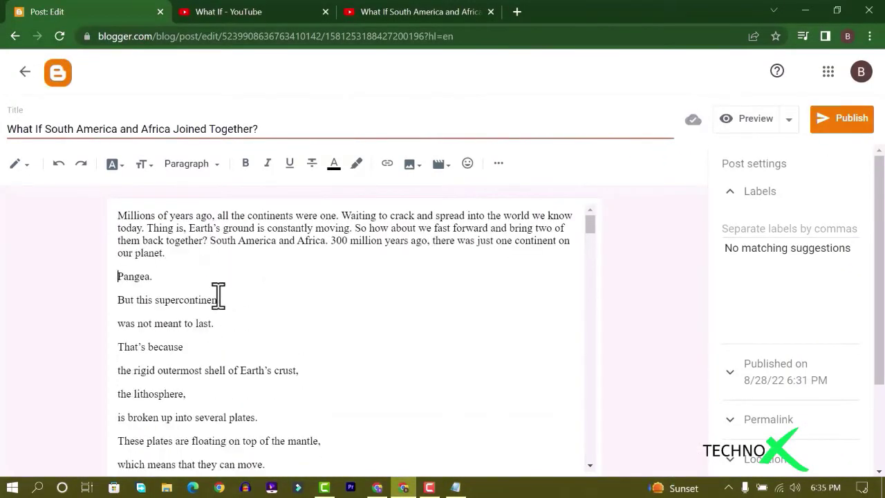
key(BackSpace)
key(BackSpace)
key(BackSpace)
key(BackSpace)
key(BackSpace)
key(BackSpace)
key(BackSpace)
key(BackSpace)
key(BackSpace)
key(BackSpace)
key(BackSpace)
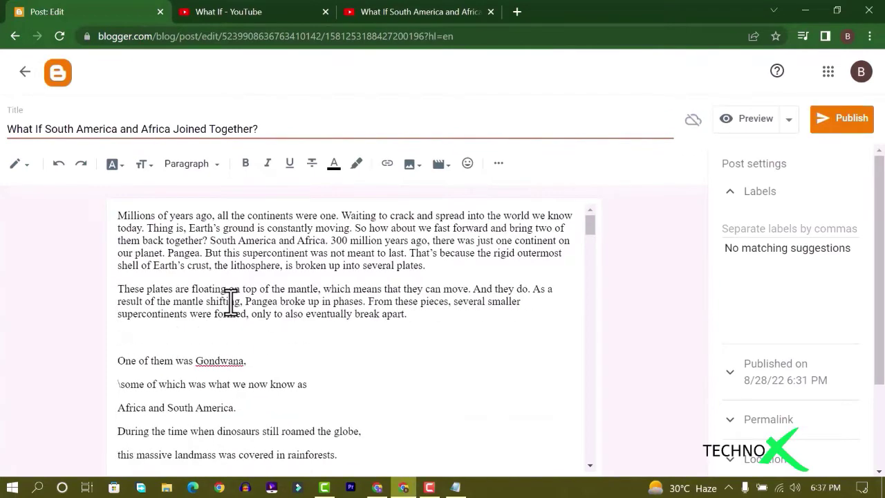
key(BackSpace)
key(BackSpace)
key(BackSpace)
key(BackSpace)
key(BackSpace)
scroll(207, 297, down, 3)
key(BackSpace)
key(BackSpace)
key(BackSpace)
key(BackSpace)
key(BackSpace)
key(BackSpace)
key(BackSpace)
key(BackSpace)
key(BackSpace)
key(BackSpace)
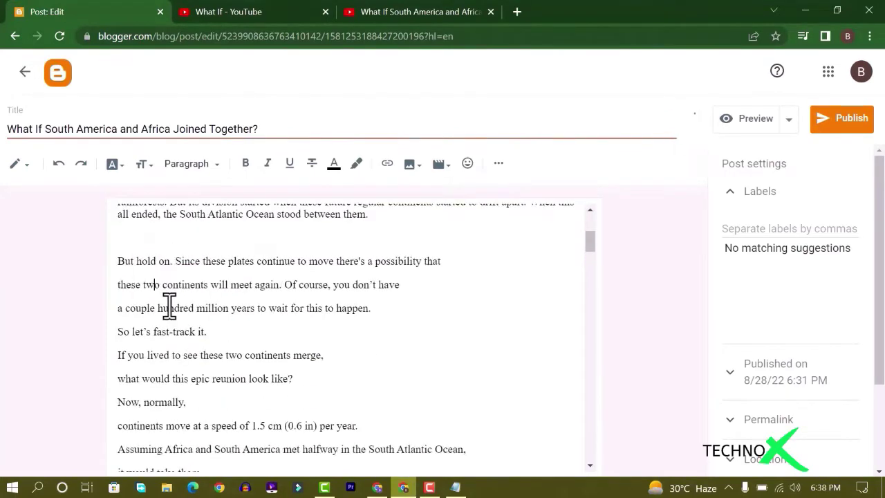
key(BackSpace)
key(BackSpace)
key(BackSpace)
key(BackSpace)
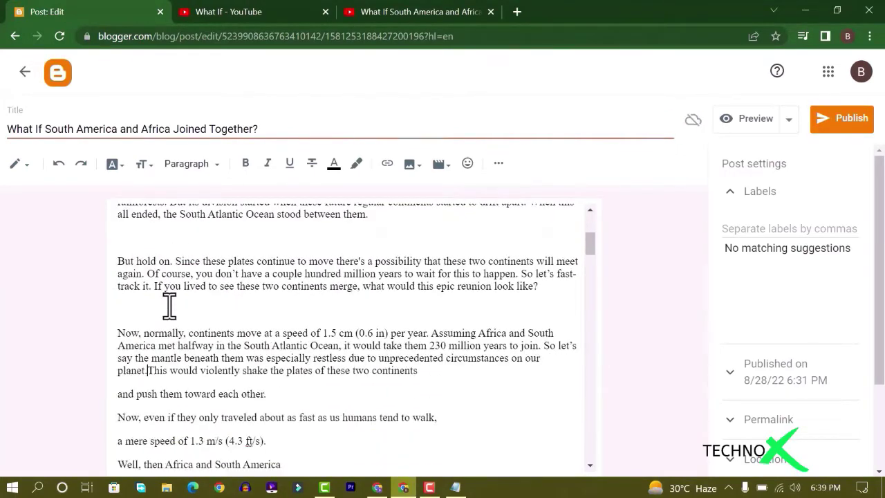
key(BackSpace)
scroll(243, 274, down, 3)
key(BackSpace)
key(BackSpace)
key(BackSpace)
key(BackSpace)
key(BackSpace)
key(BackSpace)
key(BackSpace)
key(BackSpace)
key(BackSpace)
Merge the Afrimerica, swimwear and 'Now, Africa' lines into paragraphs, with breaks before 'But on the other hand' and 'Now, Africa'
click(495, 248)
text(n Asia.)
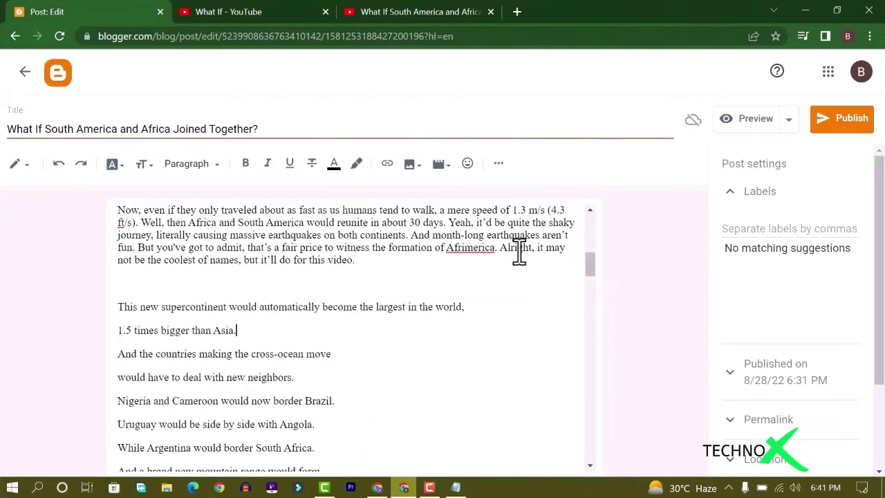
key(BackSpace)
key(space)
key(BackSpace)
key(space)
key(BackSpace)
key(space)
key(BackSpace)
key(space)
key(BackSpace)
key(space)
key(BackSpace)
key(space)
key(BackSpace)
key(space)
key(BackSpace)
key(space)
key(Down)
key(Down)
key(Down)
key(Down)
key(Down)
key(Down)
key(Down)
key(Down)
key(Down)
key(Down)
key(Down)
key(Down)
key(Down)
key(Down)
key(Down)
key(Down)
key(Up)
key(Up)
key(Up)
key(Up)
key(Up)
key(Up)
key(Up)
key(Up)
key(Up)
key(Up)
key(Up)
key(Up)
key(Up)
key(Up)
key(Up)
key(Up)
key(BackSpace)
key(space)
key(BackSpace)
key(space)
key(BackSpace)
key(space)
key(BackSpace)
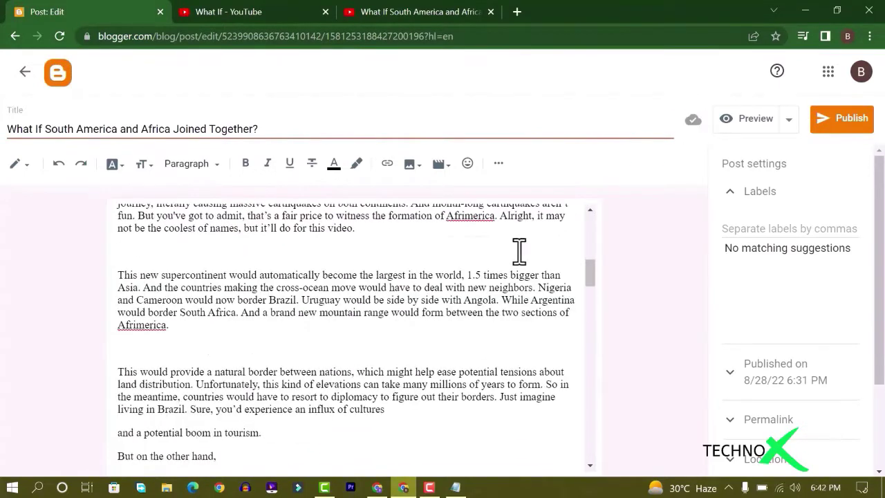
key(BackSpace)
key(space)
key(Down)
key(Home)
key(Return)
key(Down)
key(Home)
key(BackSpace)
key(space)
key(Down)
key(Home)
key(BackSpace)
key(space)
key(Down)
key(Home)
key(BackSpace)
key(space)
key(Down)
key(Down)
key(Home)
key(BackSpace)
key(space)
key(Down)
key(Home)
key(BackSpace)
key(space)
key(Down)
key(Home)
key(BackSpace)
key(space)
key(Down)
key(Home)
key(Return)
key(Down)
key(Home)
key(BackSpace)
key(space)
key(Down)
key(Home)
key(BackSpace)
key(space)
key(Down)
key(Home)
key(BackSpace)
key(space)
key(Down)
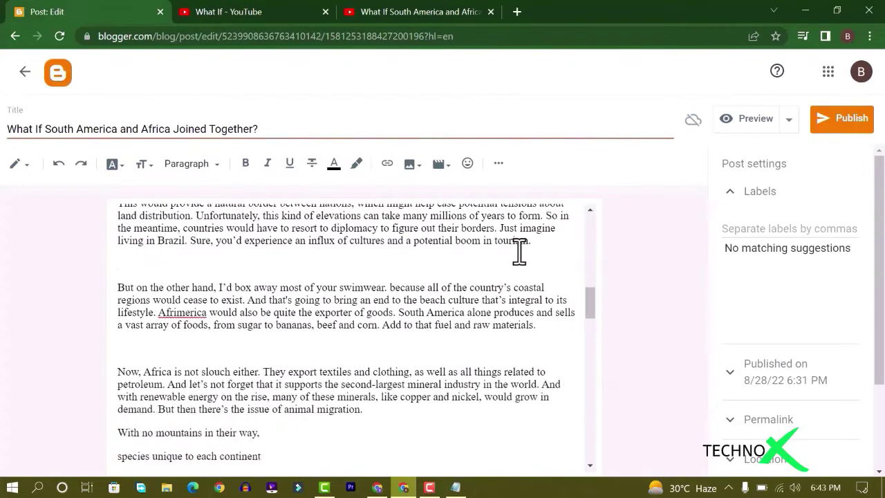
key(Down)
key(Down)
key(Home)
key(BackSpace)
key(space)
key(Down)
key(Home)
key(BackSpace)
key(space)
key(Down)
key(Home)
key(BackSpace)
key(space)
key(Down)
key(Home)
Merge the 'Go camping', 'Now, if', biodiversity and languages lines into paragraphs, then select the closing lines
key(Down)
key(Down)
key(Home)
key(BackSpace)
key(space)
key(Down)
key(Home)
key(BackSpace)
key(space)
key(Down)
key(Home)
key(BackSpace)
key(space)
key(Down)
key(Home)
key(Return)
key(Down)
key(Home)
key(BackSpace)
key(space)
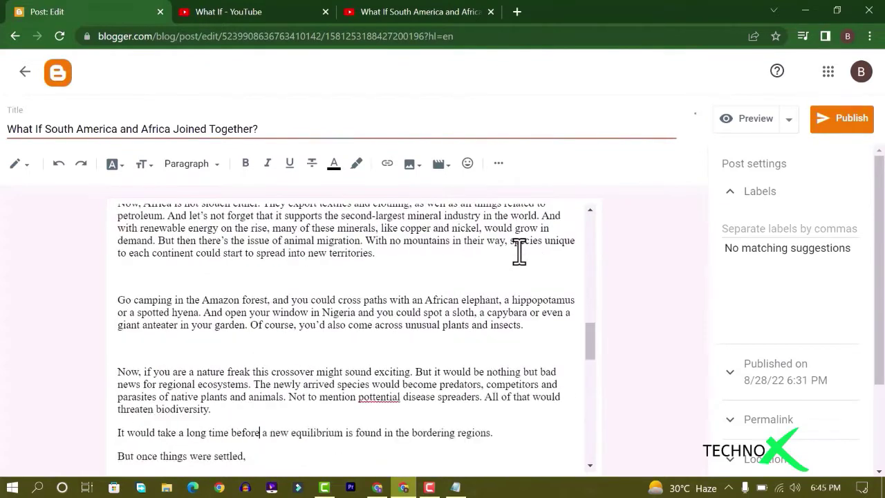
key(space)
key(Home)
key(BackSpace)
key(space)
key(Down)
key(Home)
key(BackSpace)
key(space)
key(Down)
key(Home)
key(BackSpace)
key(space)
key(Down)
key(Home)
key(BackSpace)
key(space)
key(Down)
key(Home)
key(BackSpace)
key(space)
key(Down)
key(Home)
key(BackSpace)
key(space)
key(Down)
key(Home)
key(Return)
key(Down)
key(Home)
key(BackSpace)
key(space)
key(Down)
key(Home)
key(BackSpace)
key(space)
key(Down)
key(Home)
key(BackSpace)
key(space)
key(Down)
key(Home)
key(BackSpace)
key(space)
key(Down)
key(Home)
key(BackSpace)
key(space)
key(Down)
key(Home)
key(BackSpace)
key(space)
key(Down)
key(Home)
key(BackSpace)
key(space)
key(Down)
key(Home)
key(Return)
key(Down)
key(Home)
key(BackSpace)
key(space)
key(Down)
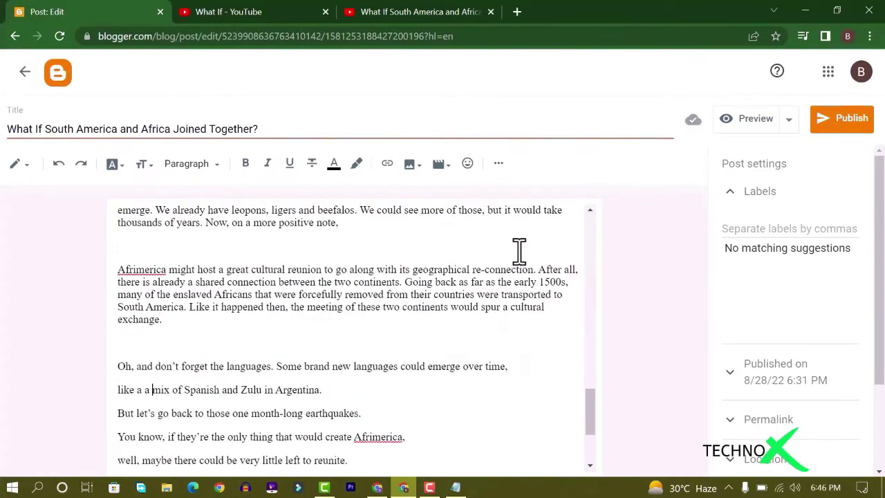
key(Home)
key(BackSpace)
key(space)
key(Down)
key(Home)
key(BackSpace)
key(space)
key(Down)
key(Home)
key(BackSpace)
key(space)
drag(345, 455, 450, 447)
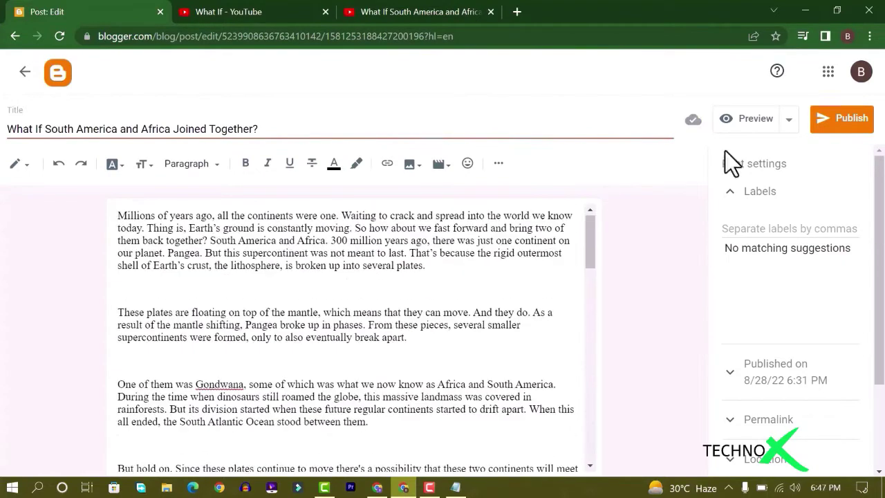
In a new tab, search Google for 'pixabay' and open pixabay.com
click(515, 12)
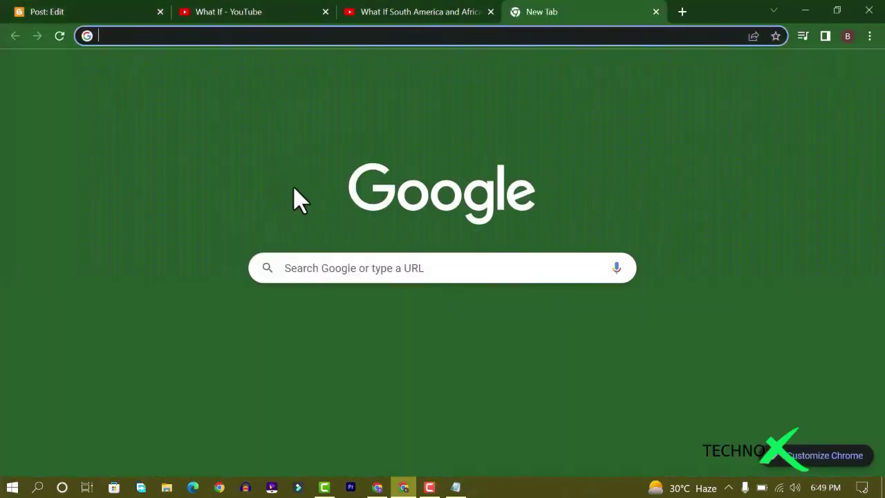
click(340, 266)
text(bpixab)
key(BackSpace)
key(BackSpace)
key(BackSpace)
key(BackSpace)
key(BackSpace)
key(BackSpace)
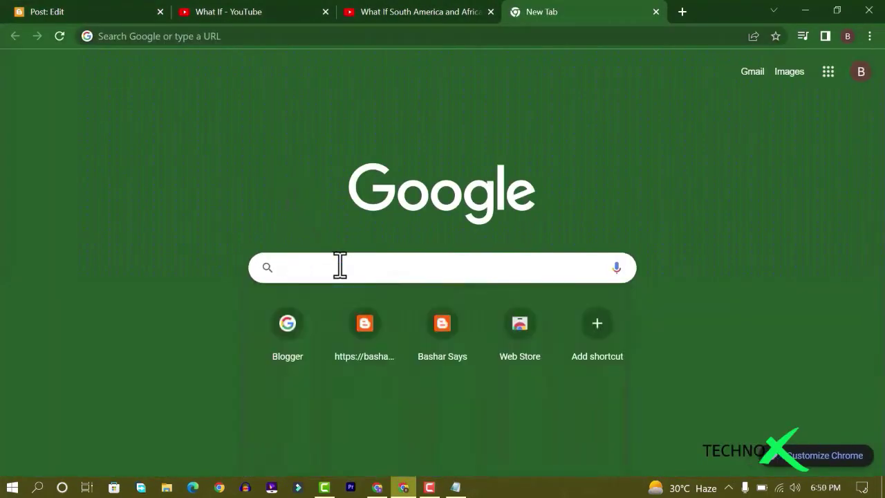
text(pixabay)
key(Return)
click(216, 216)
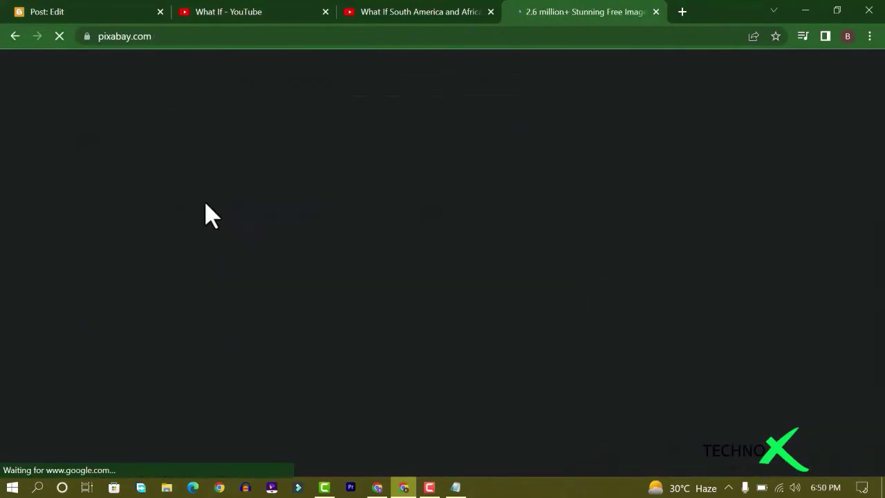
Search Pixabay for 'world' and open the Europe map and treasure map images in new tabs
click(283, 300)
text(world map)
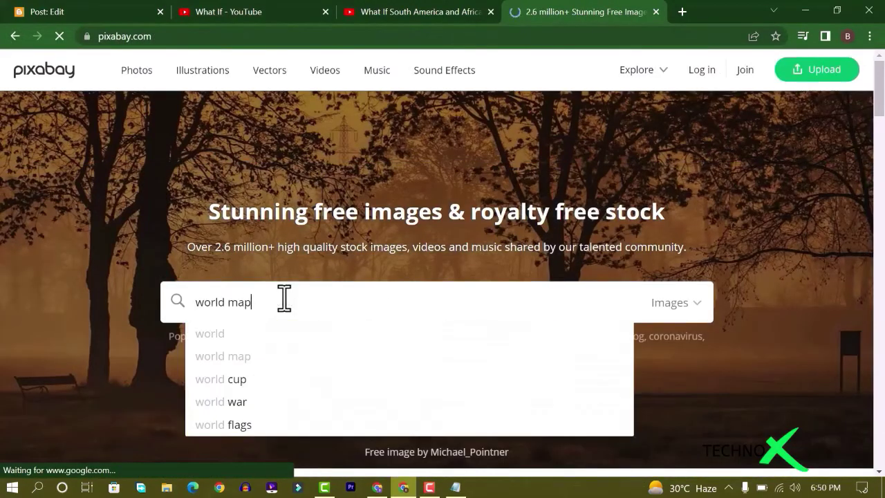
key(Return)
scroll(352, 284, down, 5)
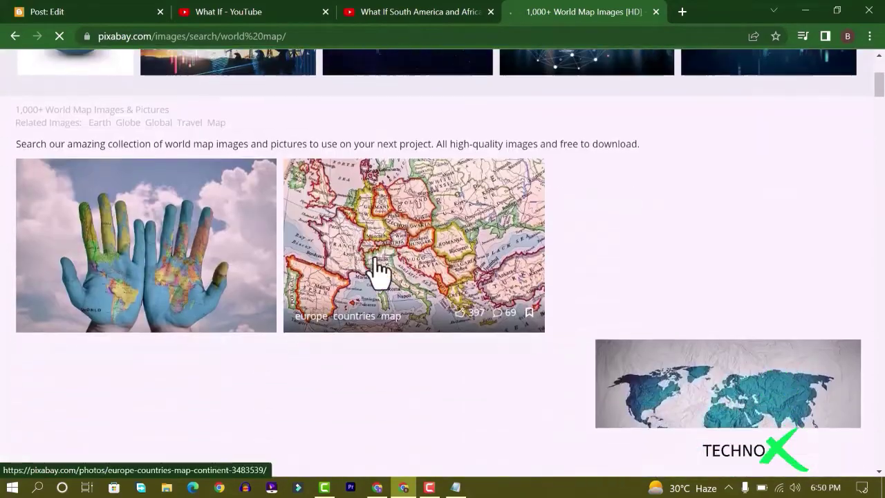
scroll(378, 271, down, 1)
right_click(401, 191)
click(425, 200)
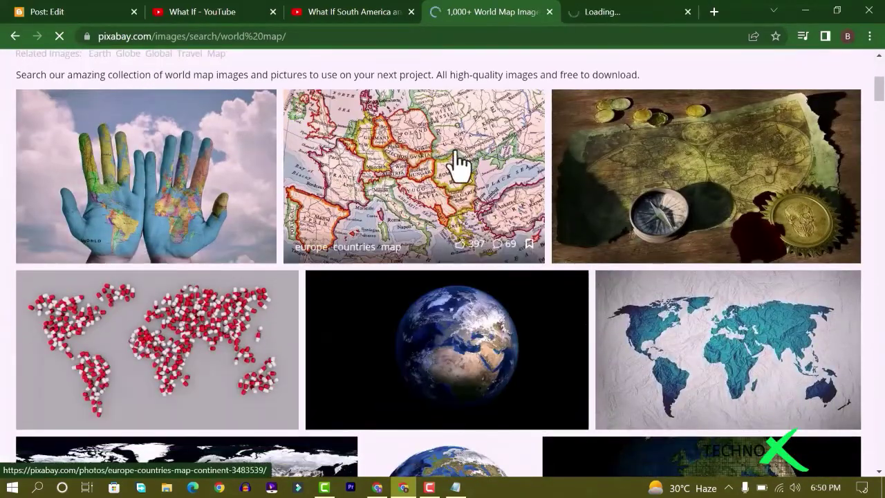
scroll(525, 189, up, 2)
scroll(676, 228, down, 1)
right_click(676, 228)
click(705, 233)
Look over the Europe map photo, then close its tab and return to the world results
click(531, 12)
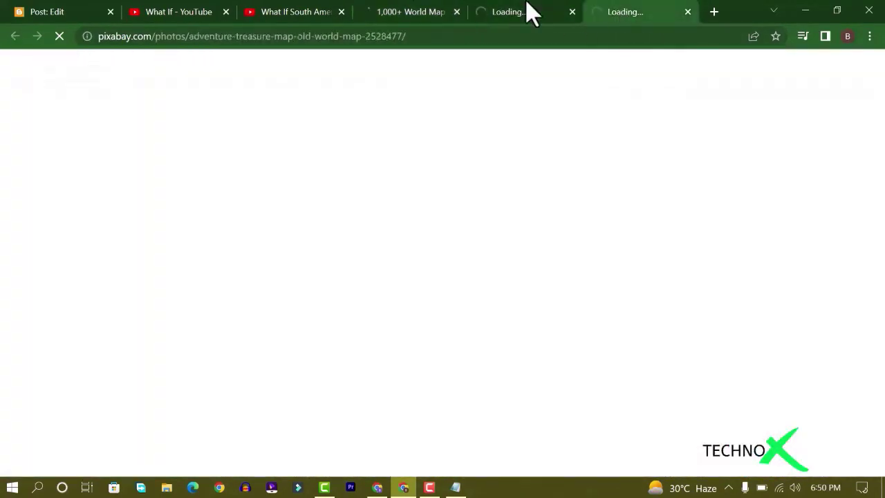
click(522, 6)
click(444, 7)
click(505, 8)
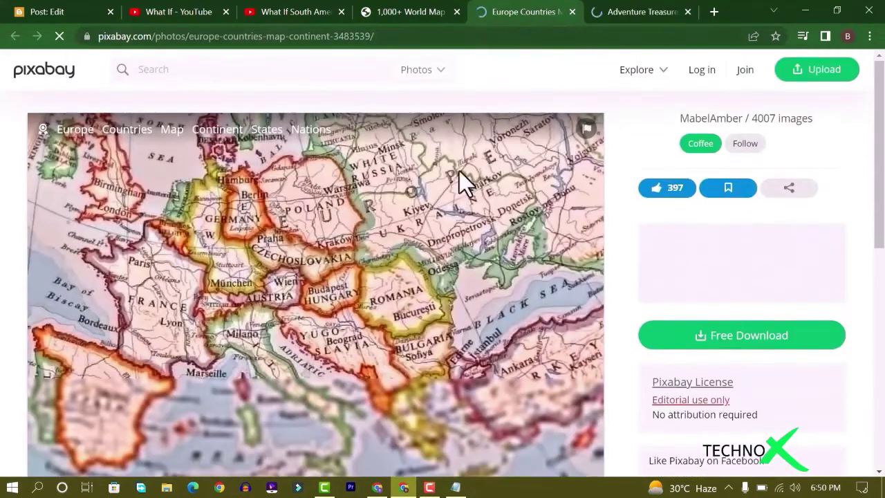
click(573, 11)
click(398, 11)
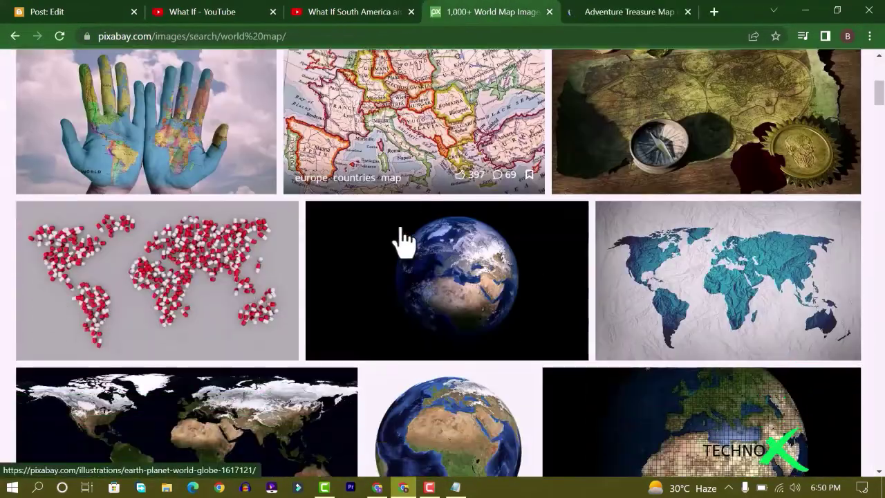
scroll(433, 217, down, 8)
scroll(438, 214, up, 6)
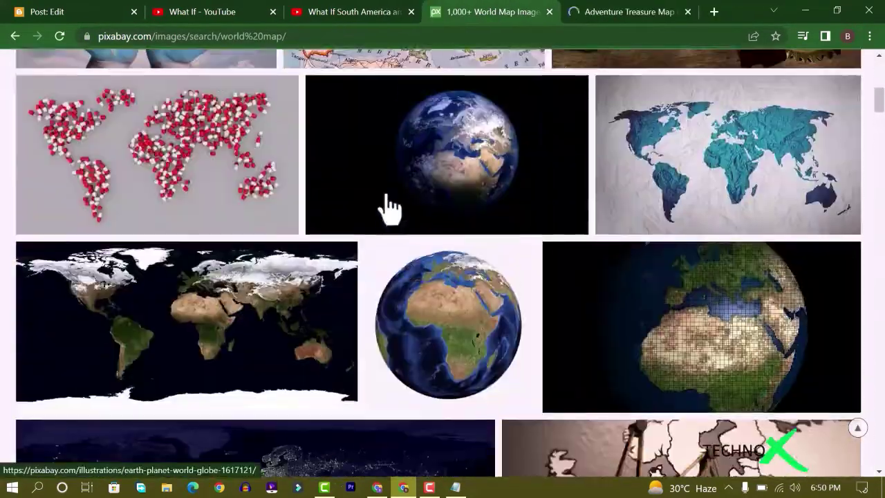
scroll(389, 207, up, 5)
Download the Adventure Treasure Map image at 1920×1080
click(622, 12)
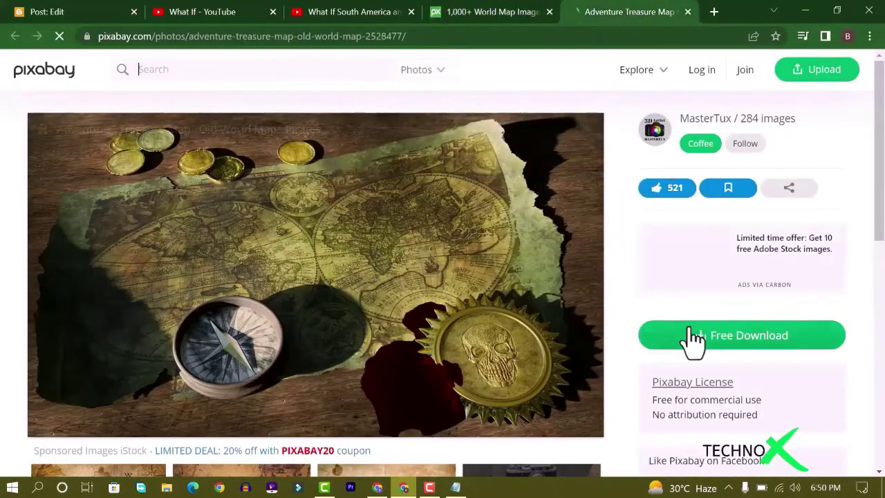
click(693, 339)
click(696, 290)
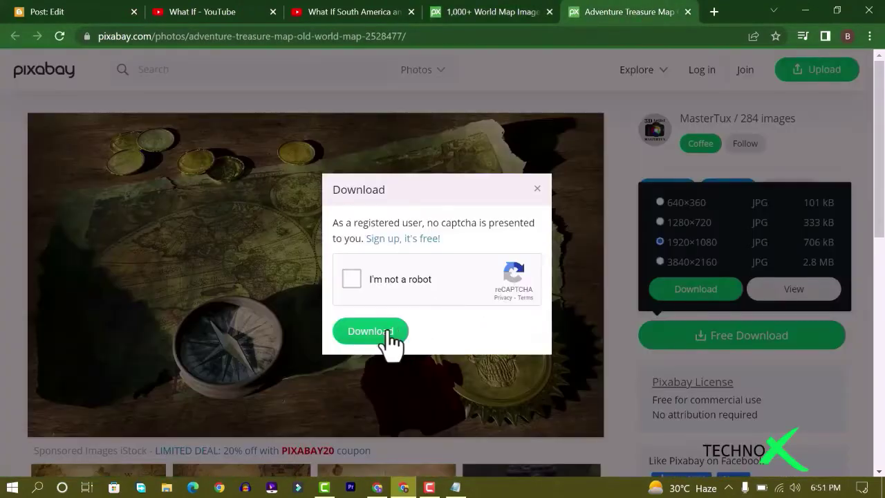
click(373, 332)
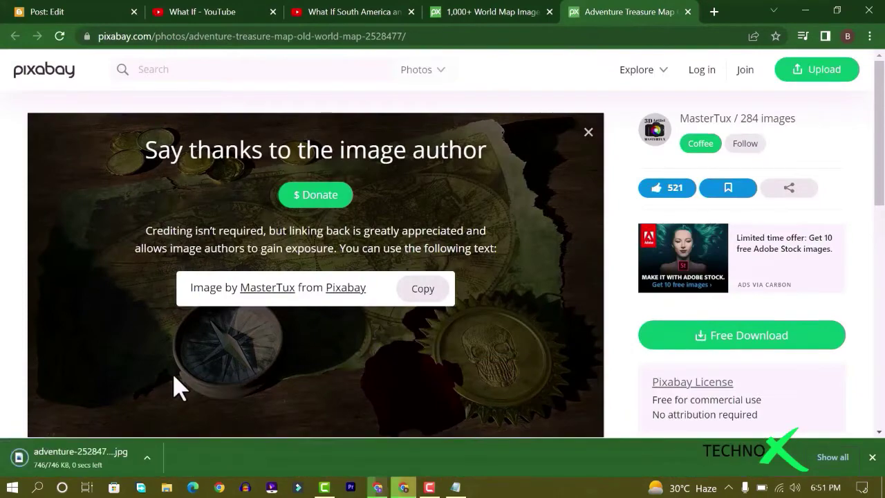
Download the painted hands world map photo at 1920×1281 and go back to the Blogger post editor
click(494, 12)
click(182, 188)
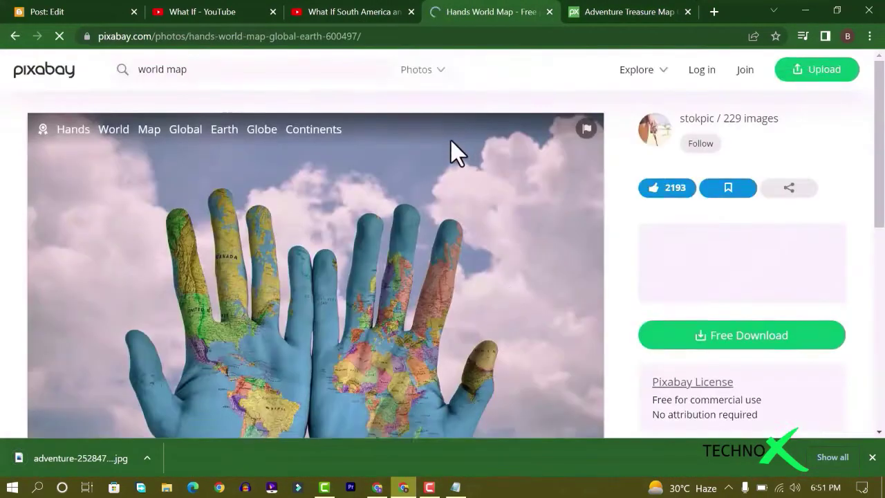
scroll(732, 268, down, 1)
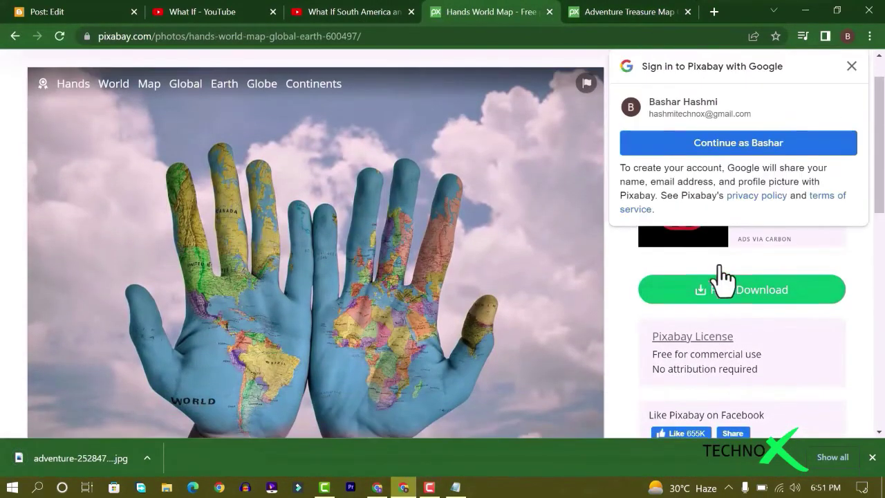
click(766, 291)
scroll(717, 263, up, 1)
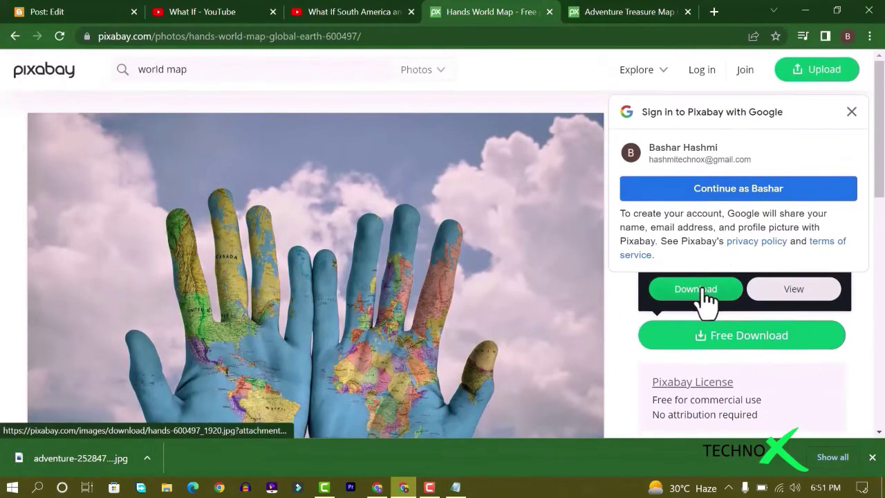
click(700, 294)
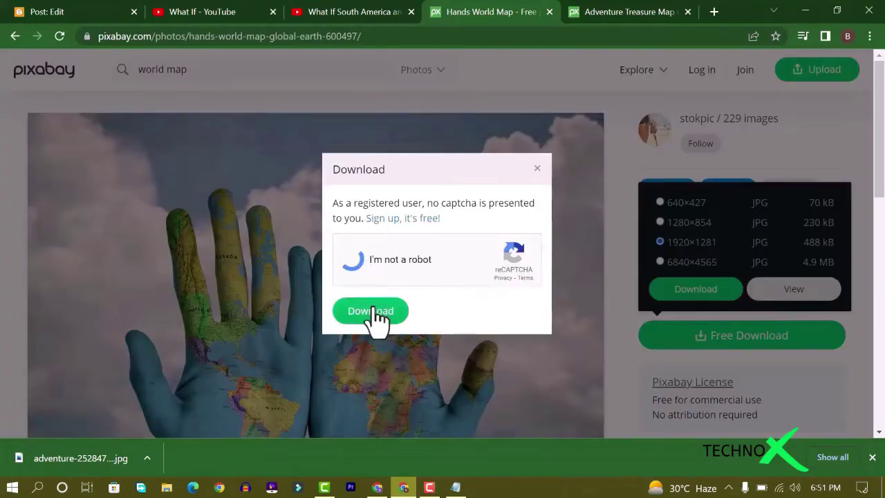
click(372, 310)
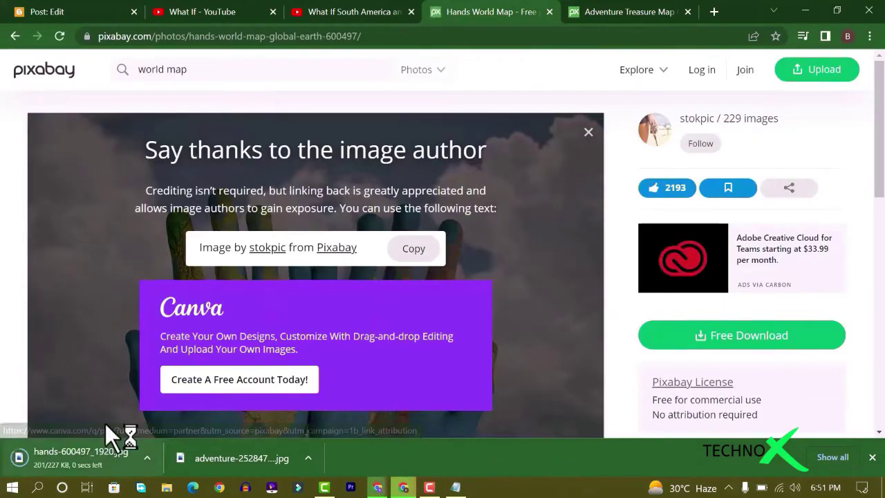
click(62, 12)
click(412, 164)
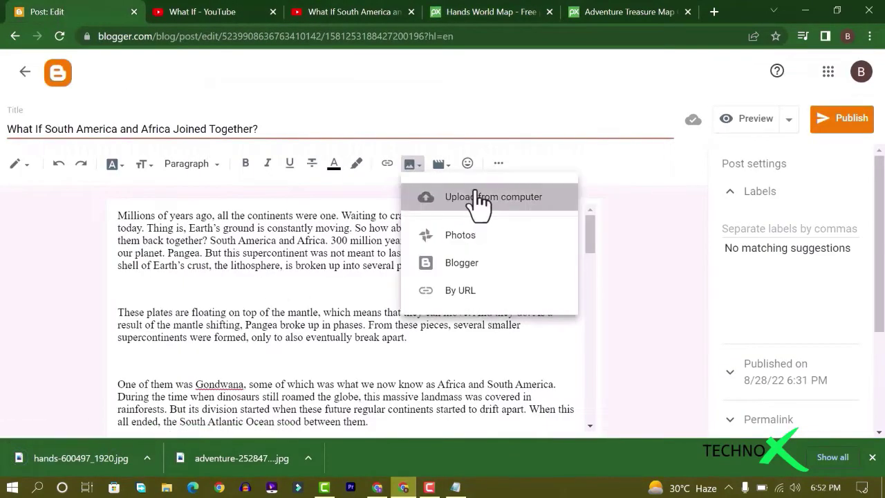
Upload the hands world map image from Downloads, make it X-Large, and caption it 'Pixabay'
click(473, 196)
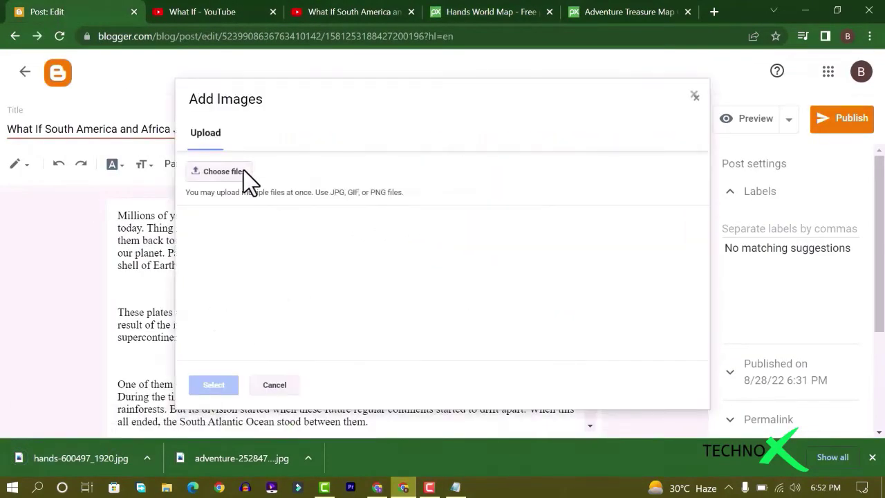
click(243, 170)
click(52, 123)
click(277, 117)
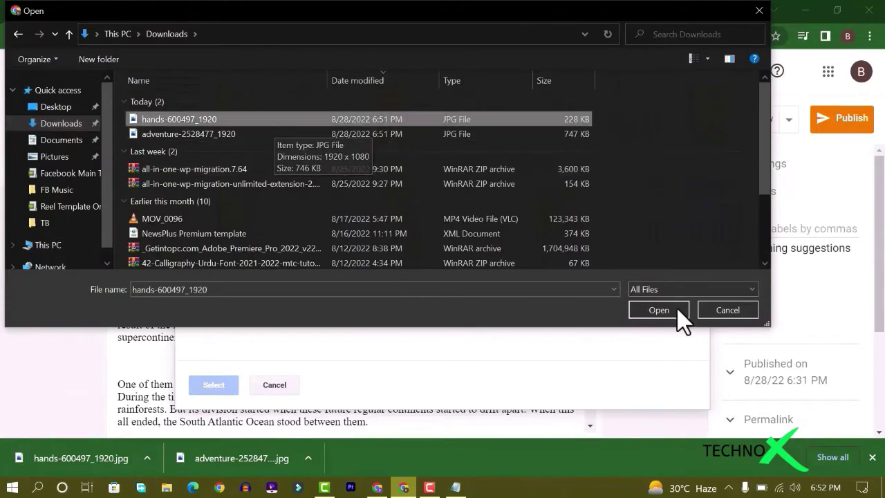
click(673, 310)
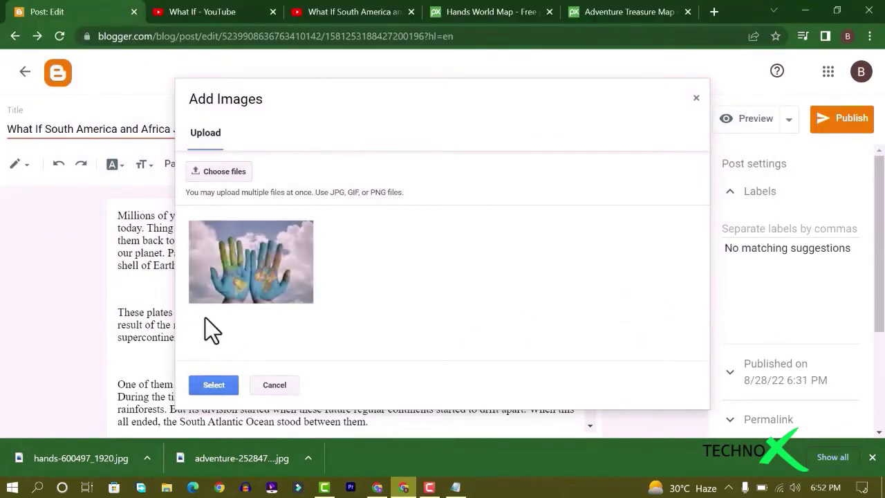
click(214, 385)
double_click(335, 309)
click(333, 330)
click(534, 383)
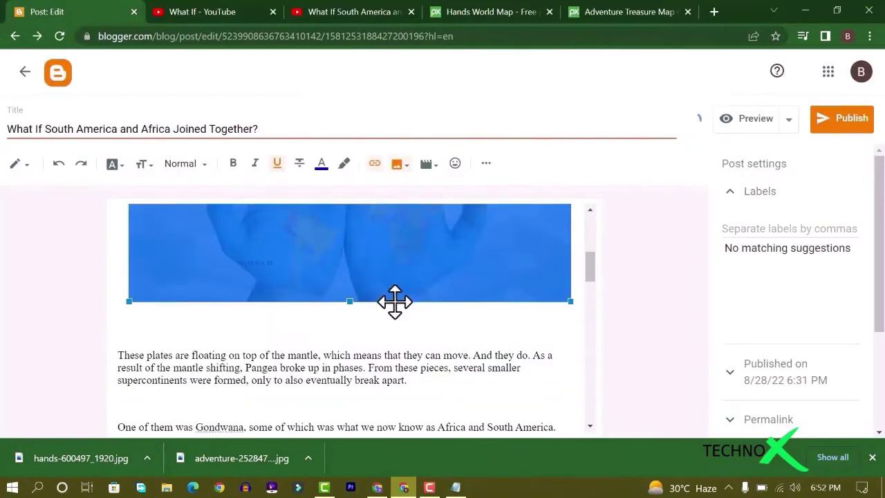
click(326, 371)
text(Pixabay)
Upload the adventure map image below it at X-Large size and remove the extra blank line
scroll(327, 321, down, 7)
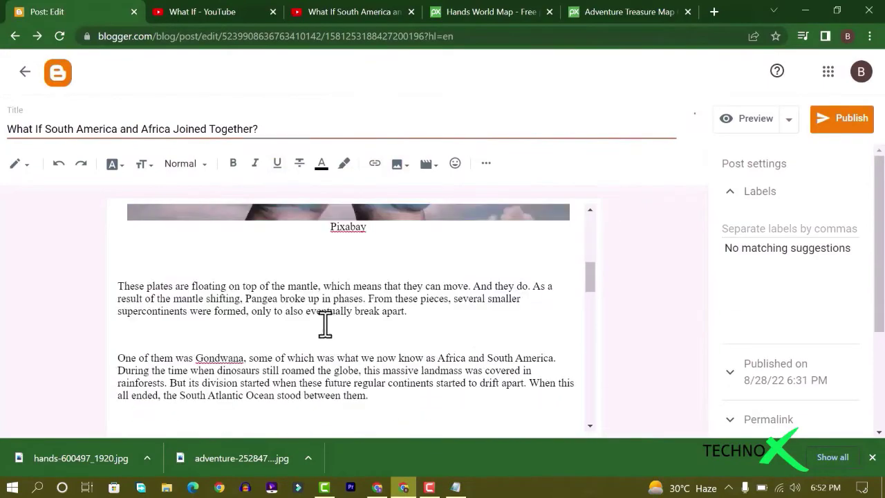
scroll(266, 311, down, 2)
click(262, 328)
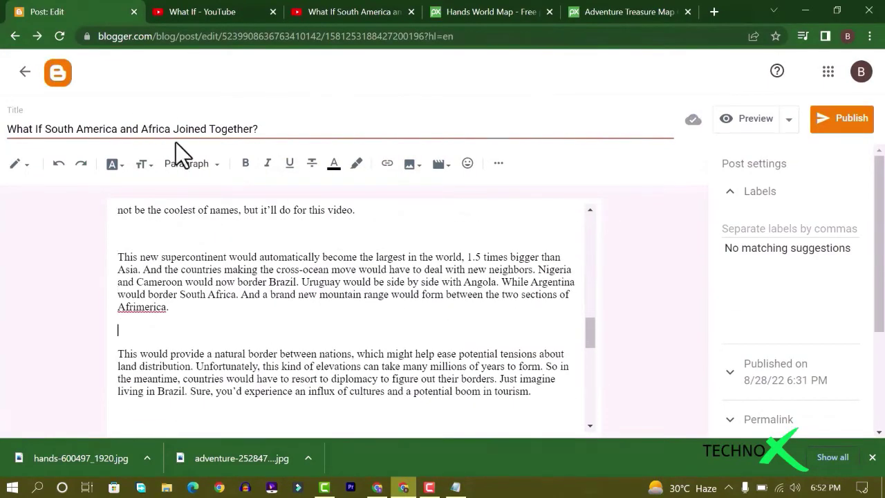
click(409, 164)
click(434, 200)
click(232, 172)
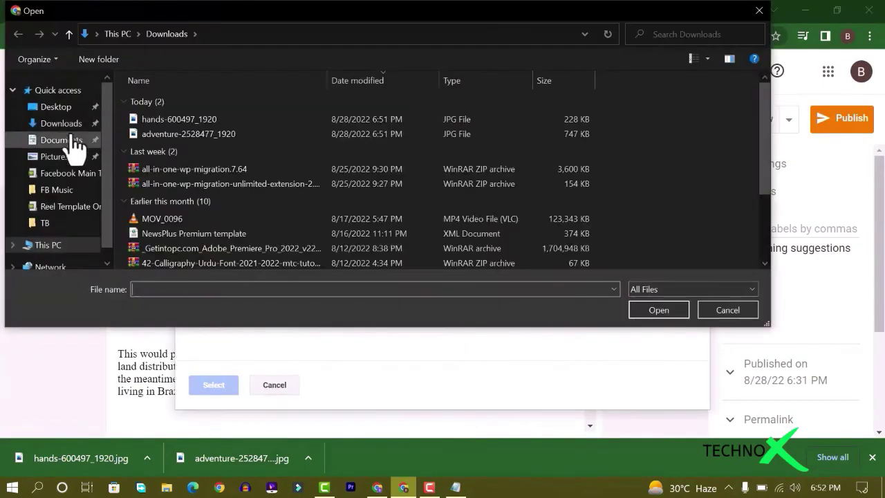
double_click(228, 131)
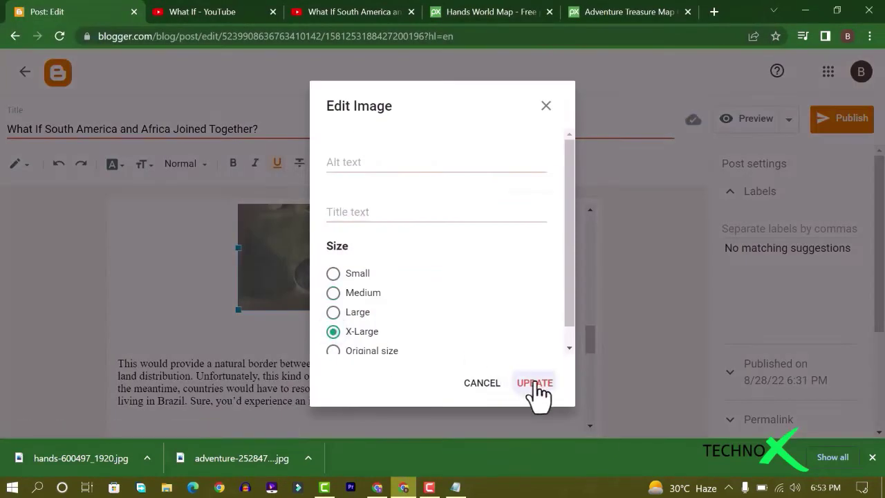
click(533, 385)
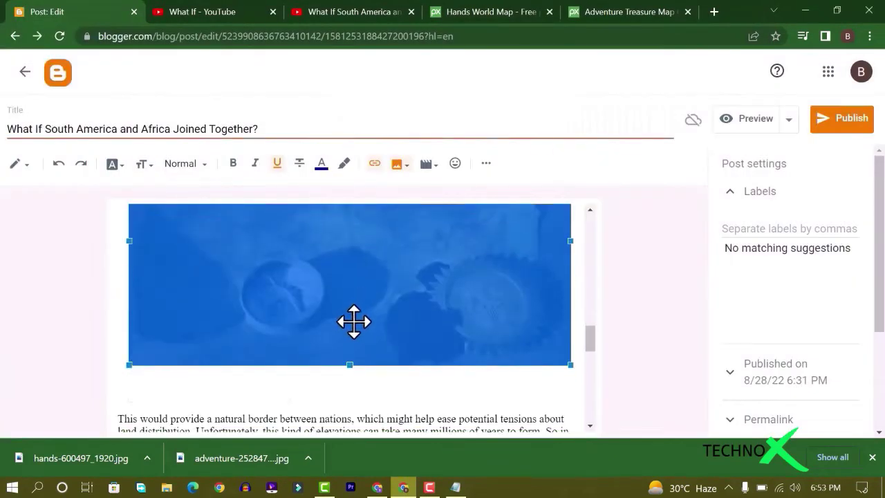
key(BackSpace)
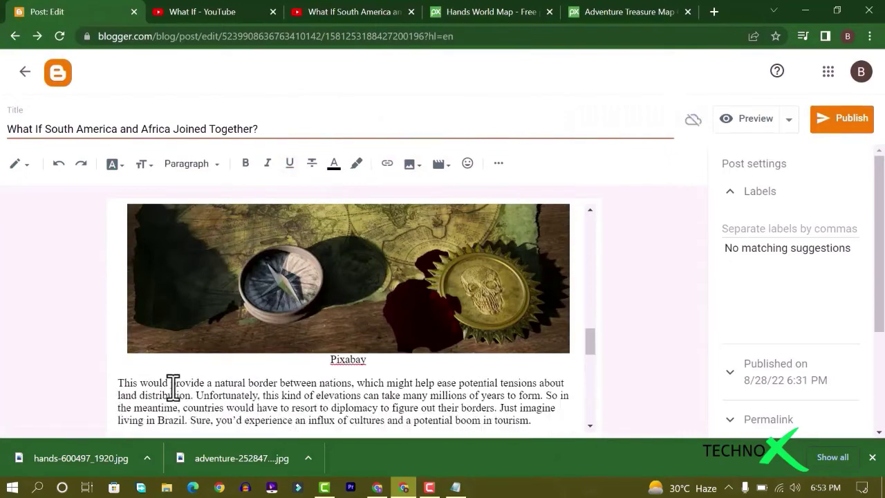
Add the World label to the post and preview it
scroll(450, 311, up, 5)
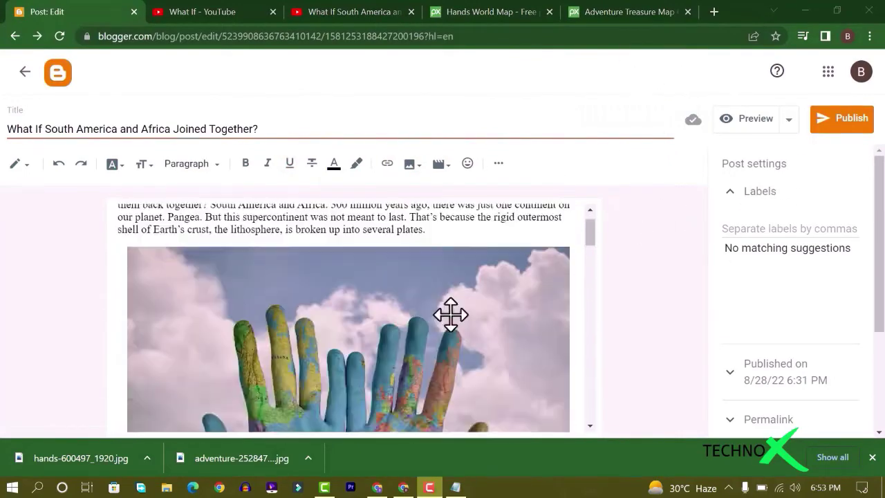
click(755, 224)
click(736, 340)
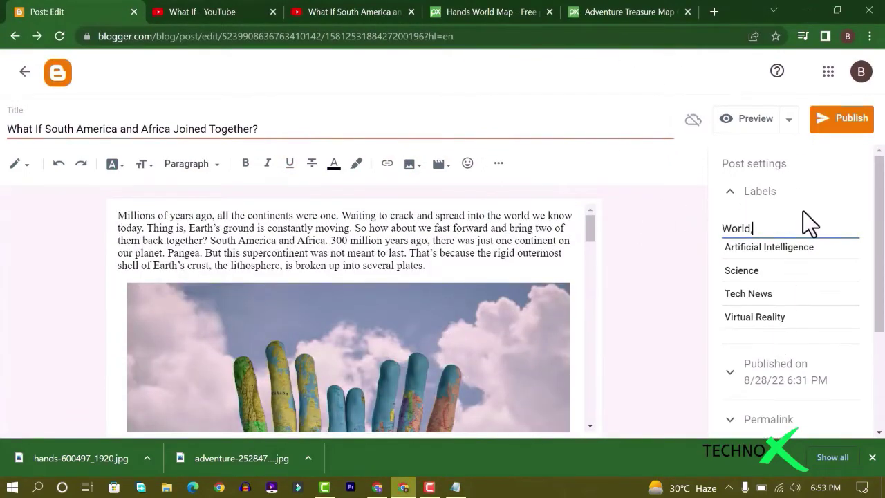
click(756, 121)
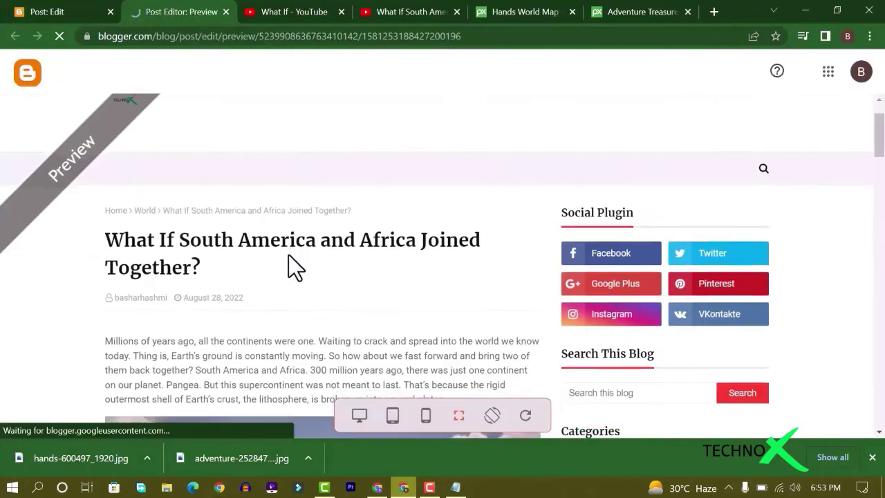
scroll(276, 251, down, 20)
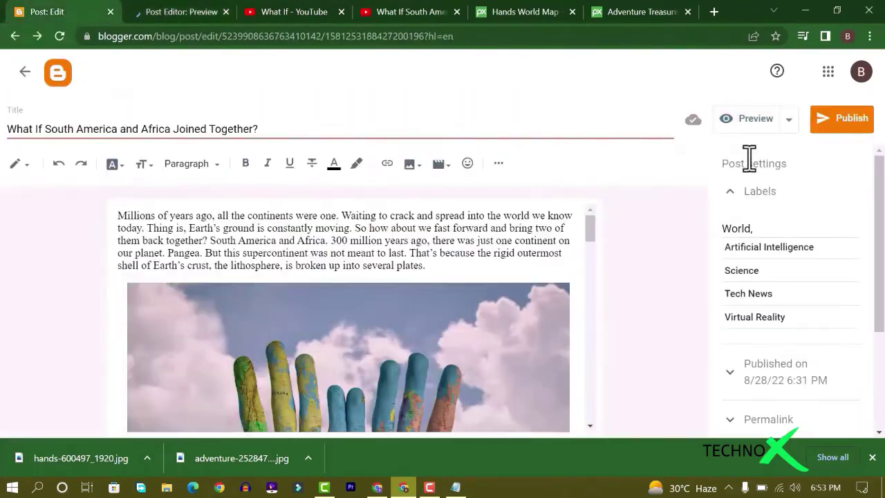
Publish the post and confirm it
click(841, 118)
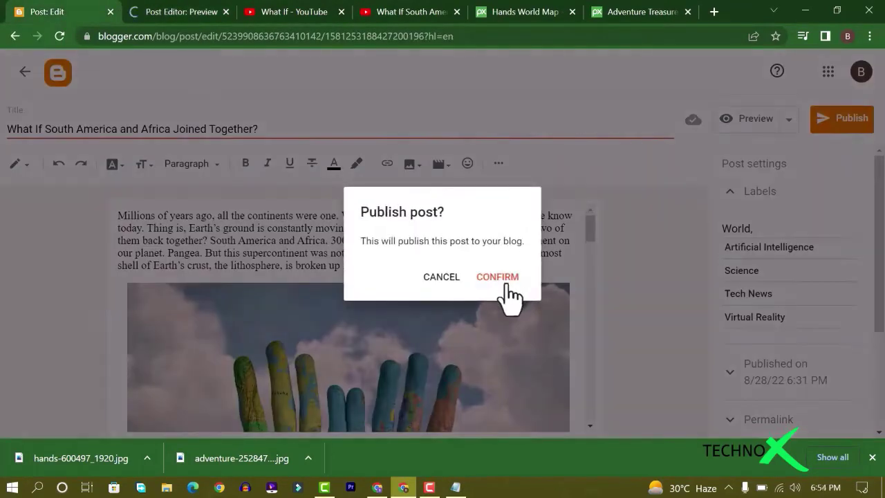
click(503, 280)
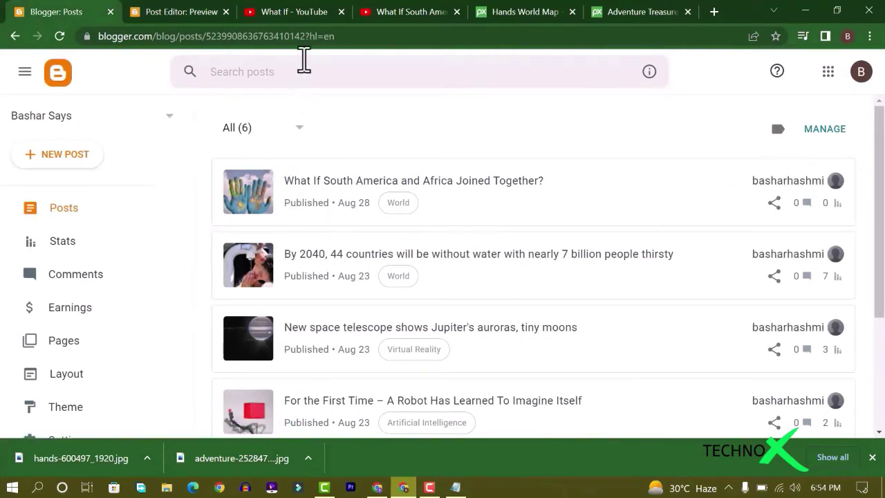
click(231, 38)
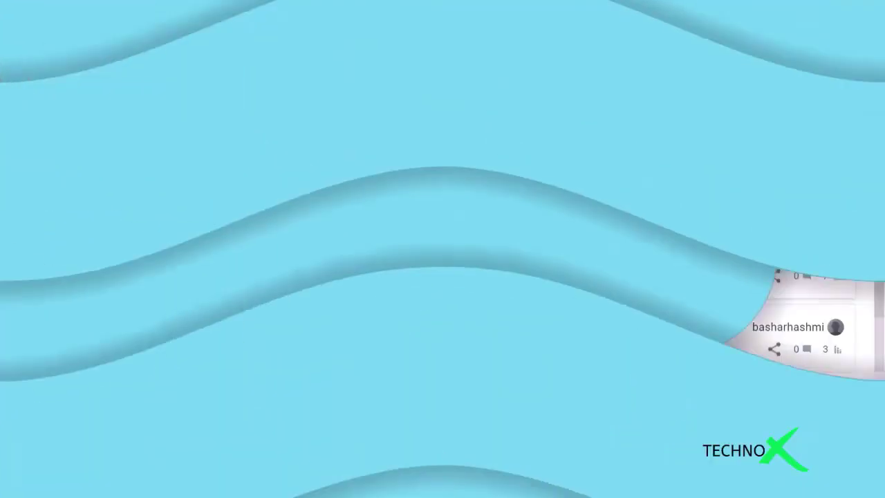
Open the blog's statistics, then its detailed stats for the whole blog
scroll(104, 339, down, 1)
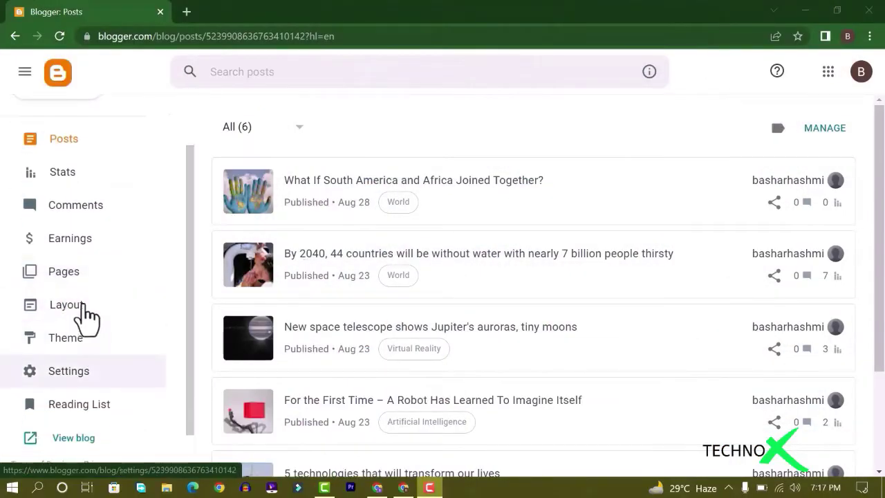
click(99, 176)
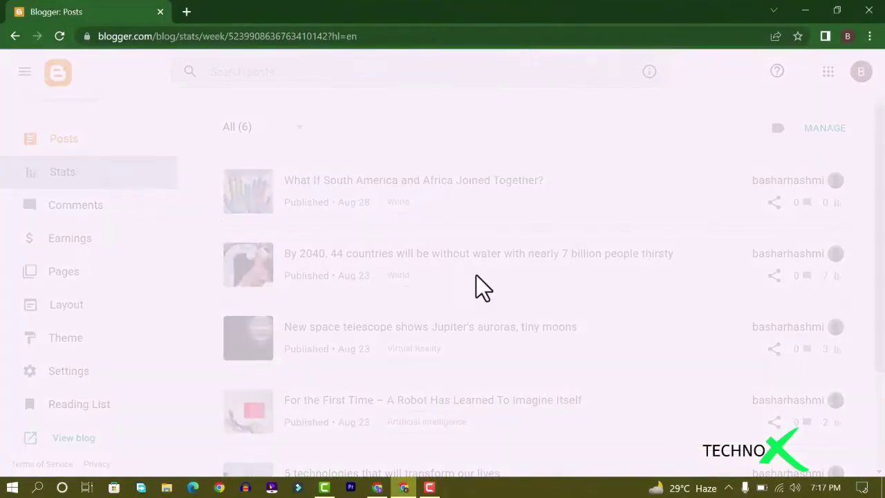
scroll(576, 287, down, 10)
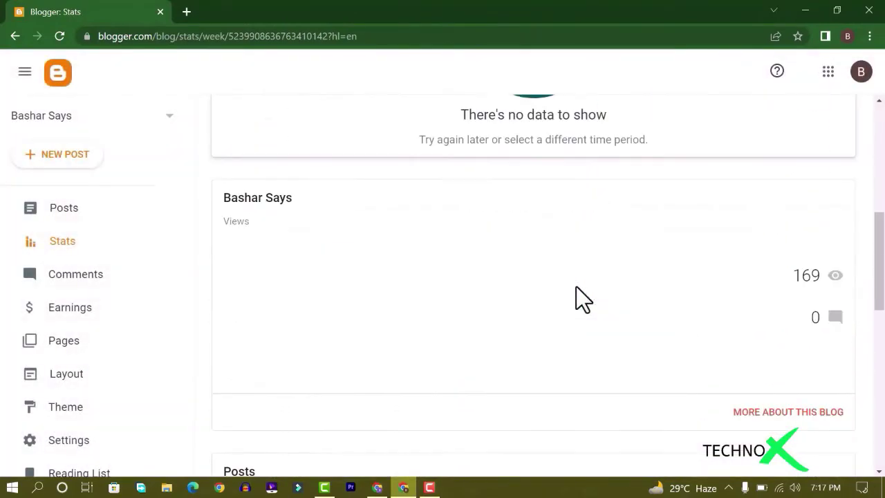
scroll(576, 286, down, 4)
scroll(573, 300, up, 7)
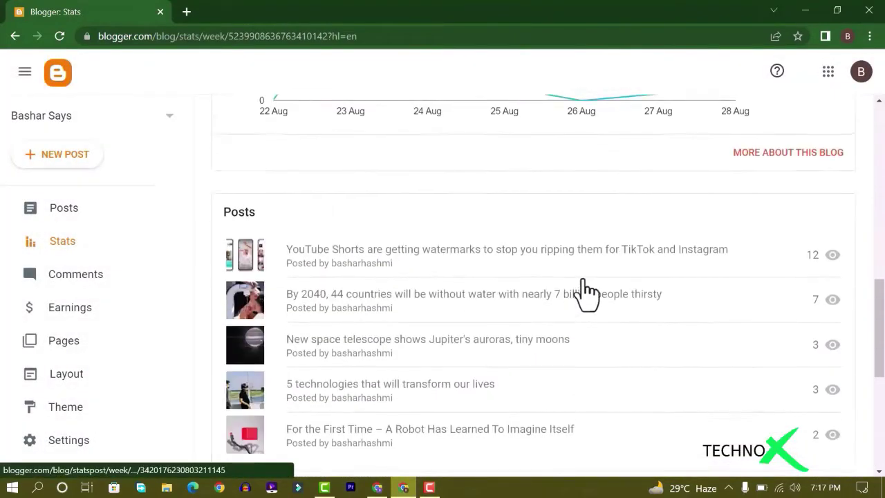
click(755, 294)
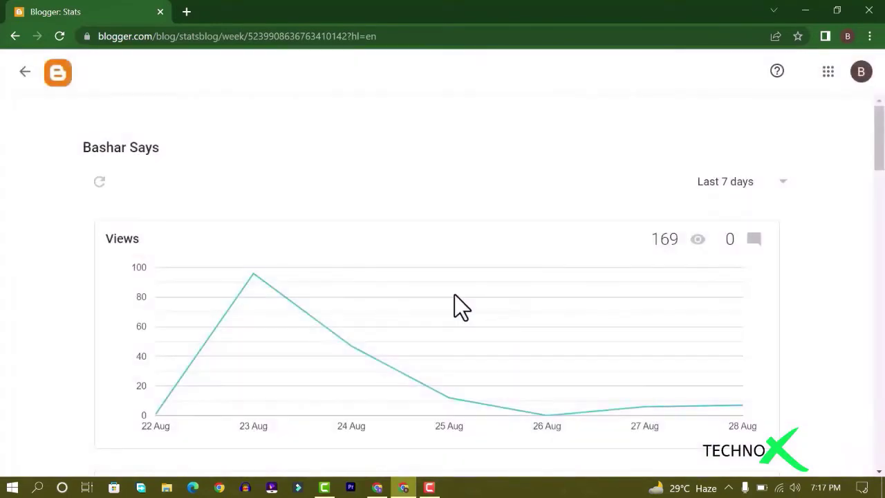
Check Top Locations (Pakistan 165, Ireland 4 pageviews), then return to the Stats overview
scroll(457, 292, down, 2)
scroll(452, 290, down, 4)
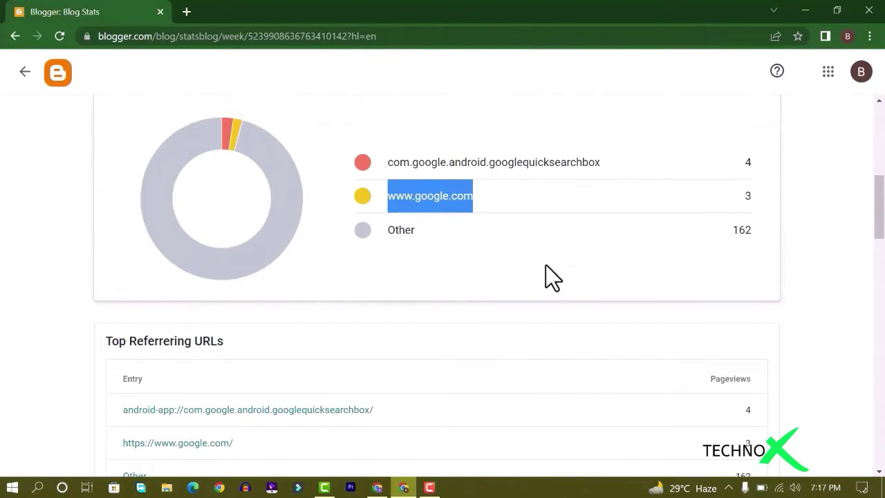
scroll(546, 265, down, 4)
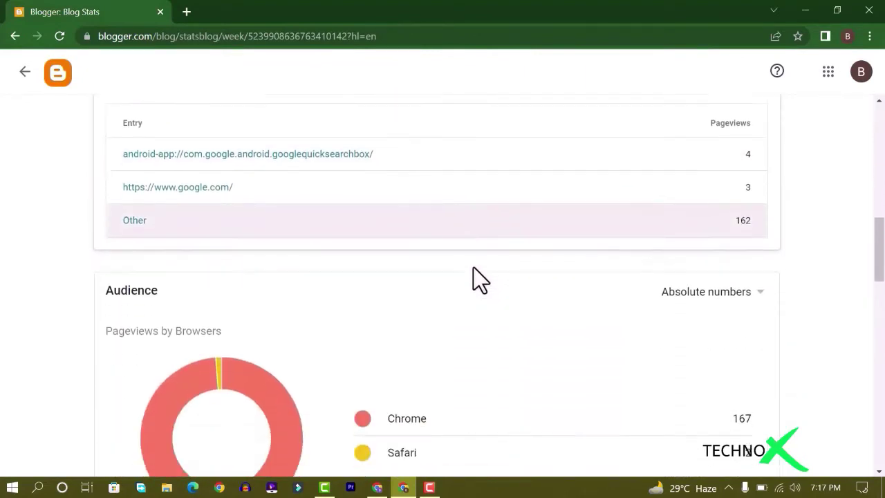
scroll(470, 276, down, 2)
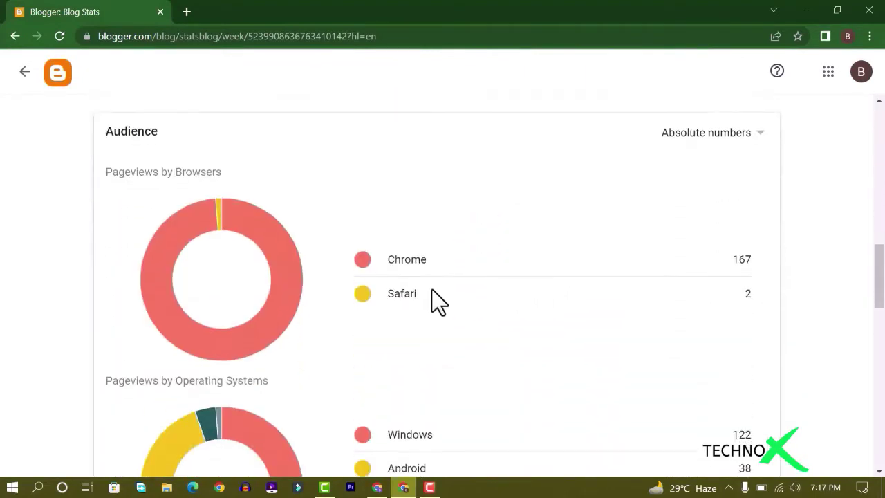
scroll(465, 288, down, 4)
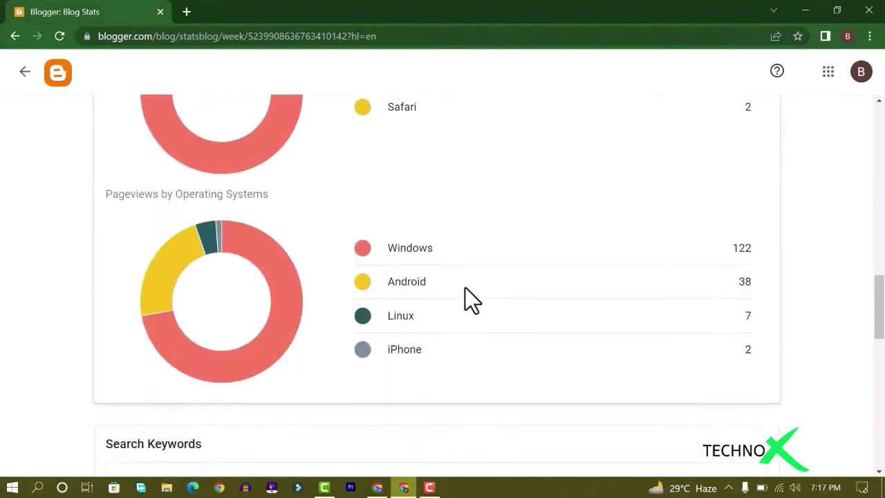
scroll(457, 287, down, 6)
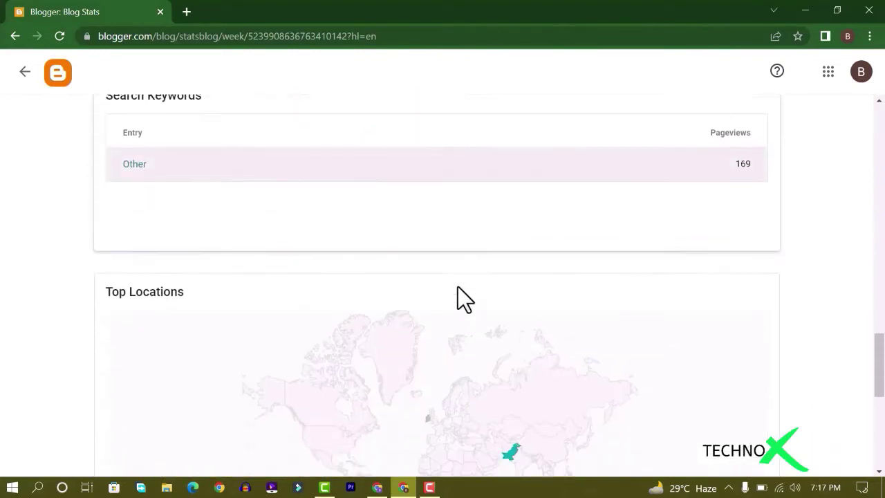
mouse_move(513, 288)
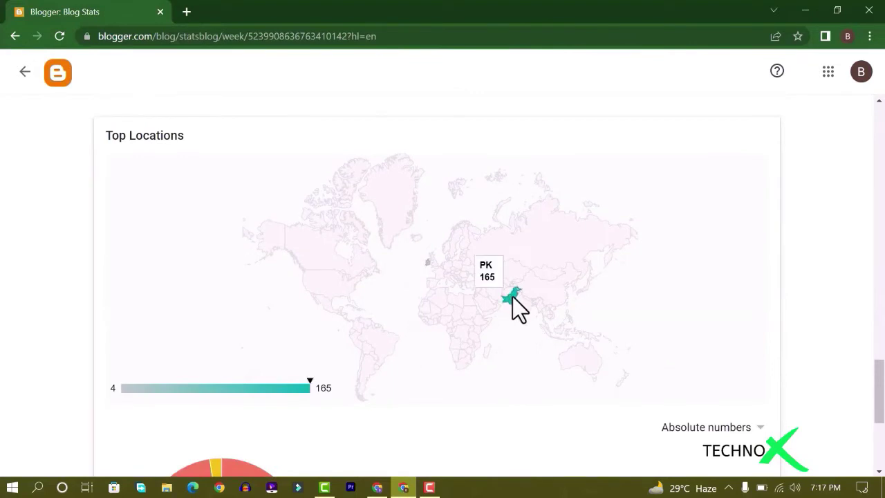
mouse_move(428, 265)
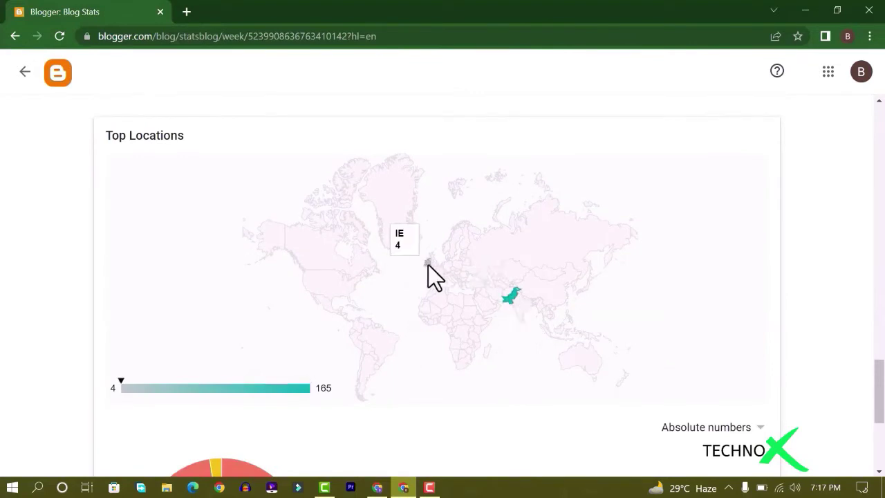
scroll(484, 305, down, 4)
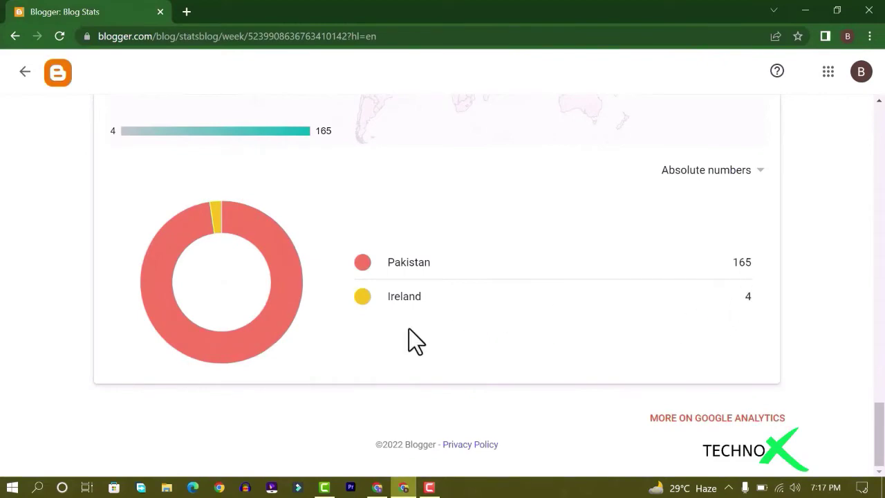
scroll(409, 329, up, 15)
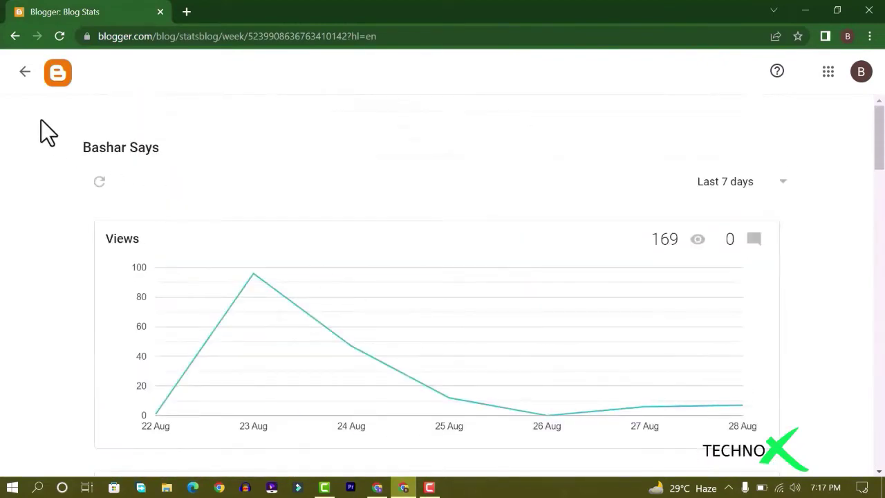
click(25, 72)
scroll(88, 249, down, 1)
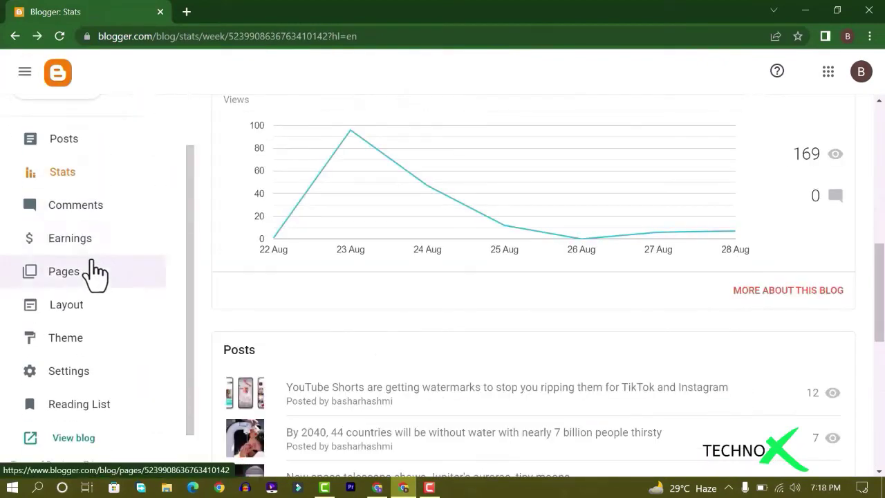
Go to the blog's Earnings section and start creating a new AdSense account
click(90, 241)
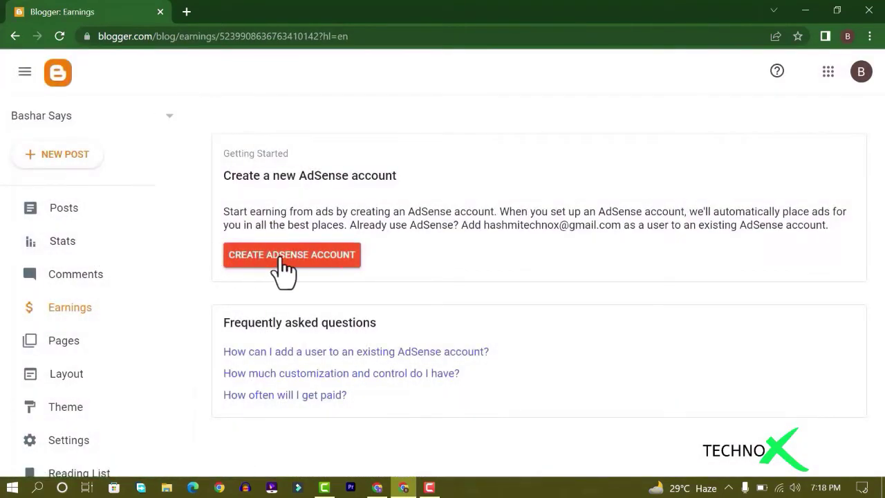
click(304, 266)
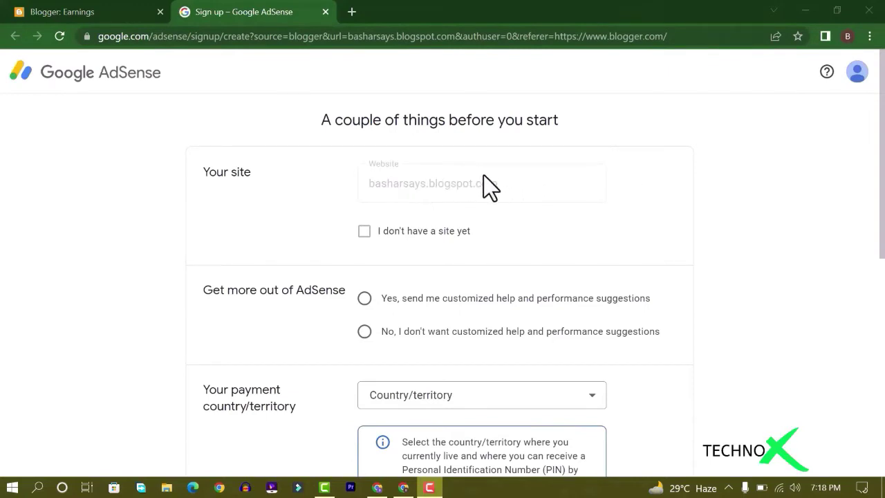
Choose Pakistan as the payment country on the AdSense signup form
scroll(389, 204, down, 1)
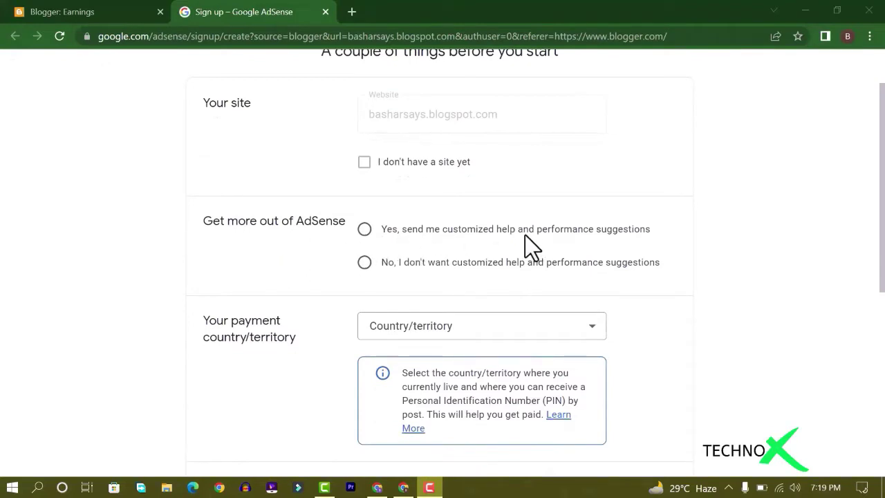
scroll(392, 252, down, 2)
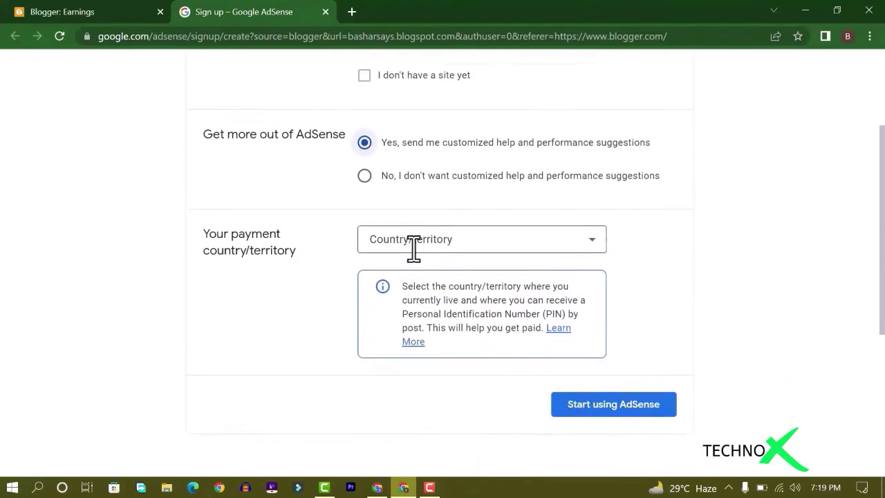
click(524, 201)
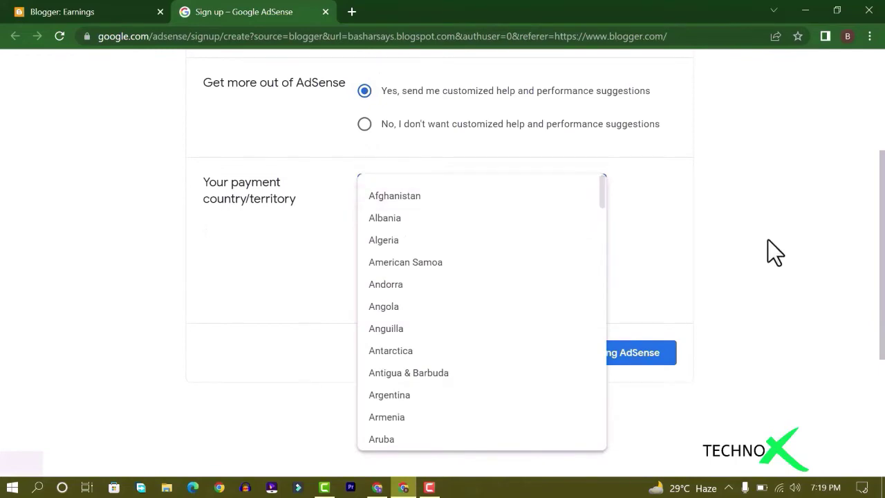
key(p)
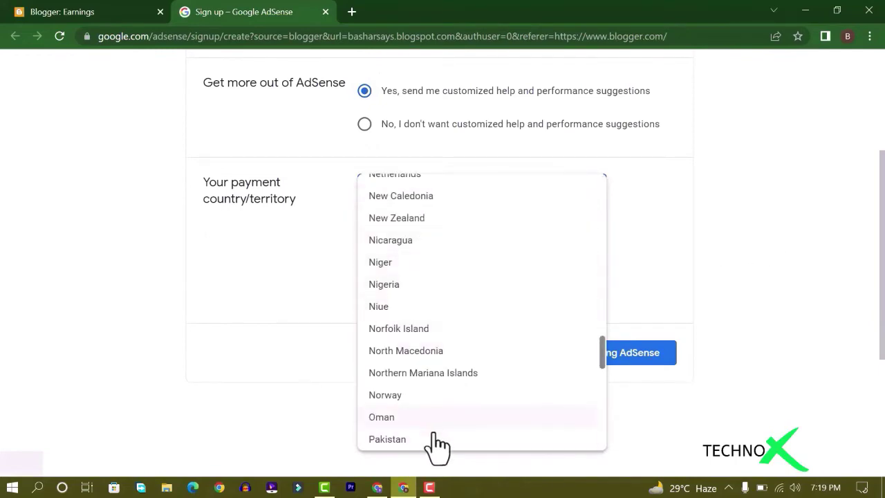
click(387, 440)
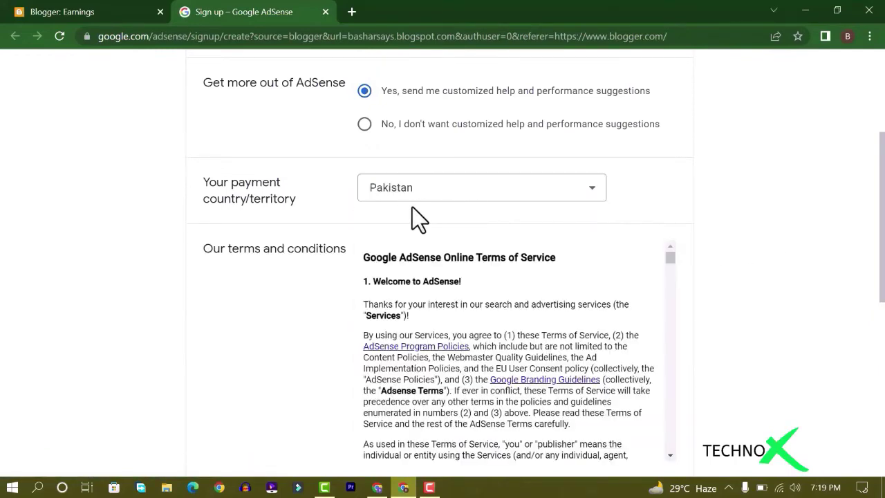
Accept the AdSense agreement and finish signup to start using AdSense
scroll(413, 210, down, 6)
scroll(465, 290, down, 15)
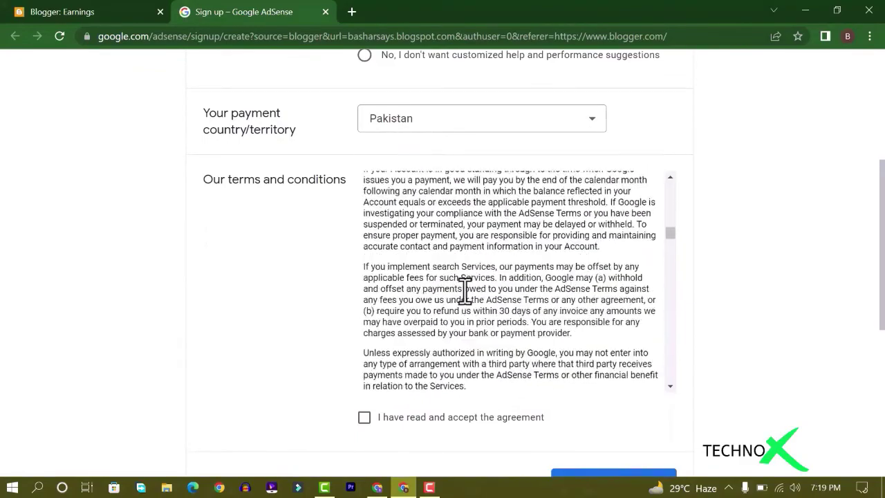
scroll(464, 290, down, 5)
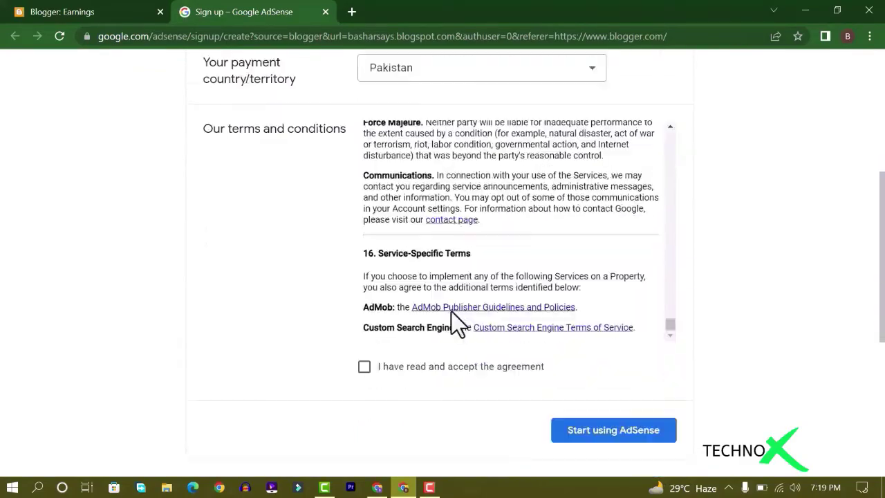
click(365, 278)
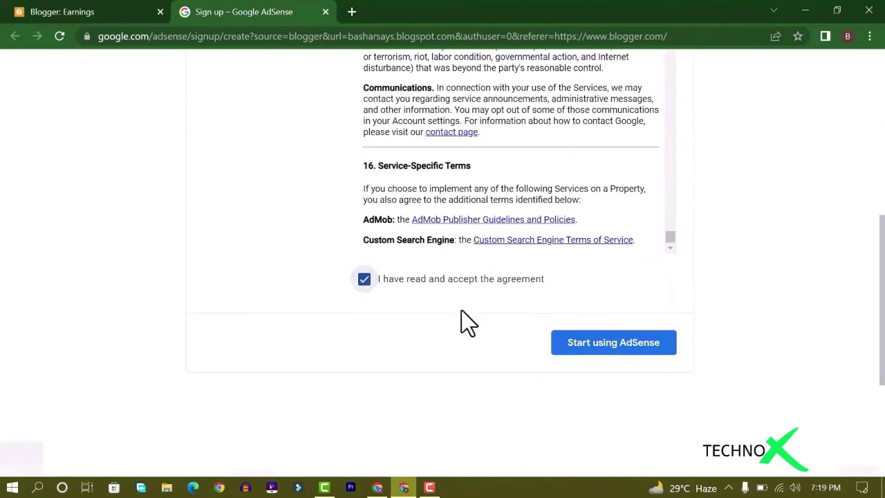
click(607, 355)
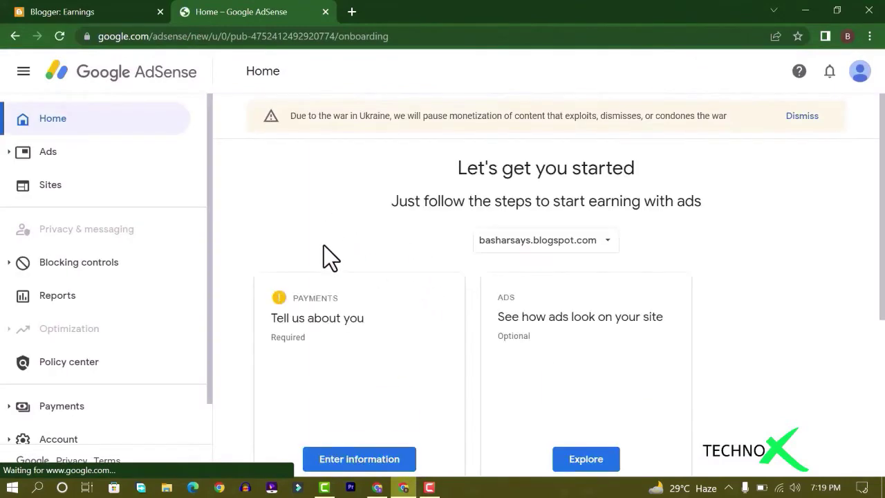
Open the payment customer information form and enter the first street address line
scroll(352, 235, down, 2)
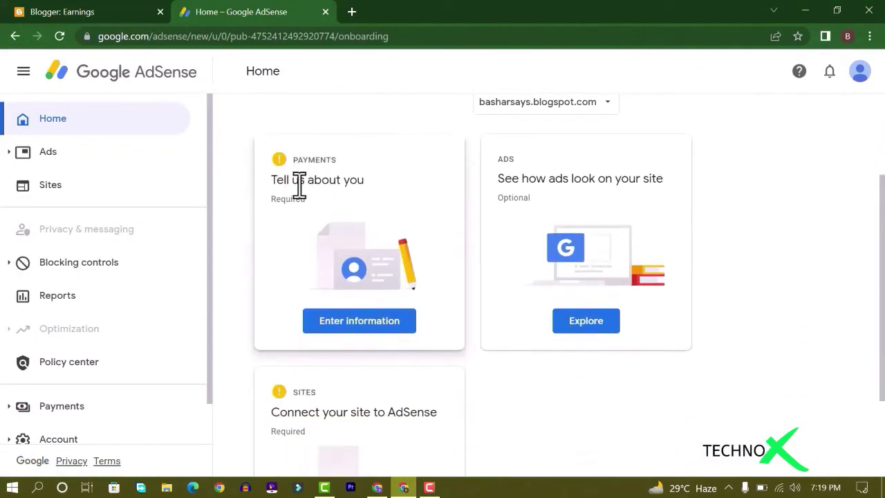
click(360, 323)
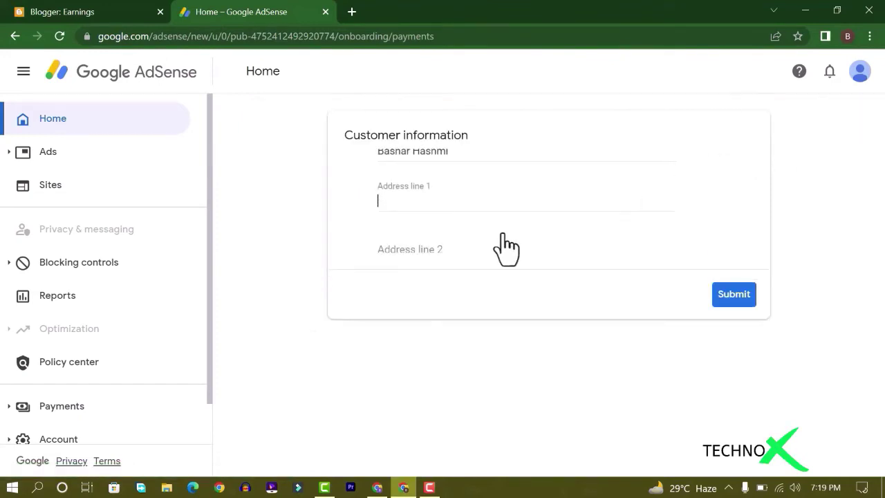
scroll(422, 242, down, 2)
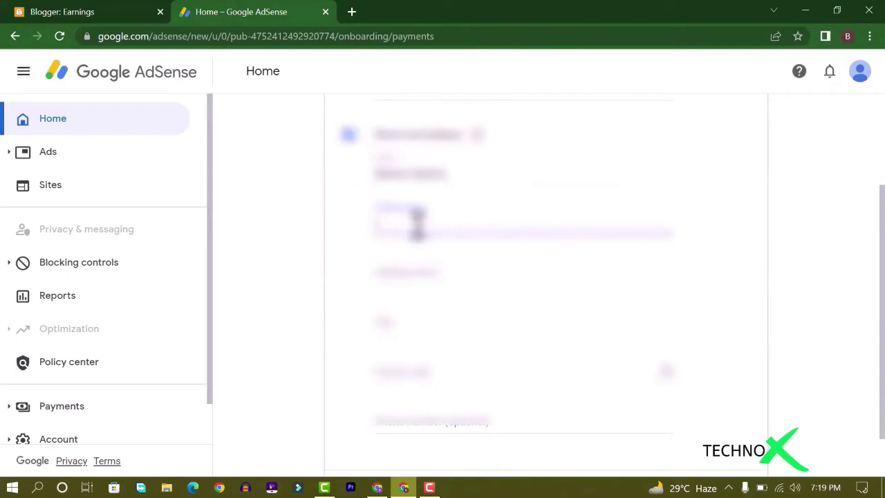
text(1234)
key(BackSpace)
key(BackSpace)
text(34)
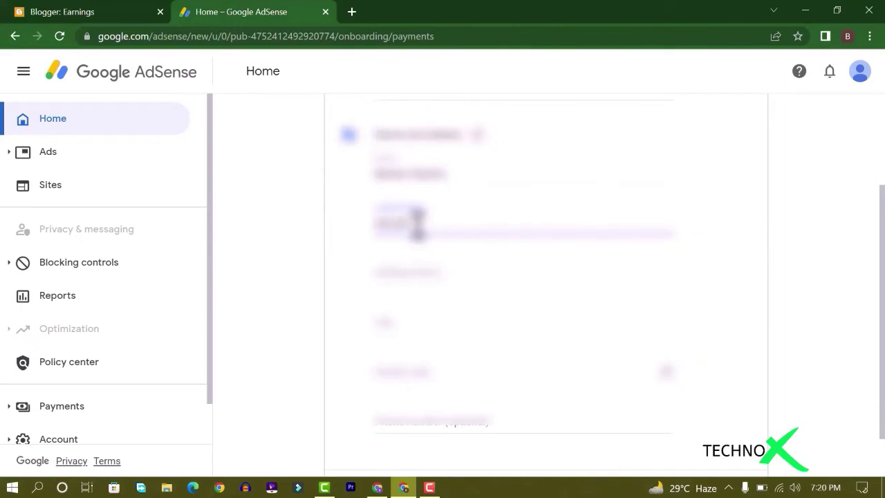
text( street)
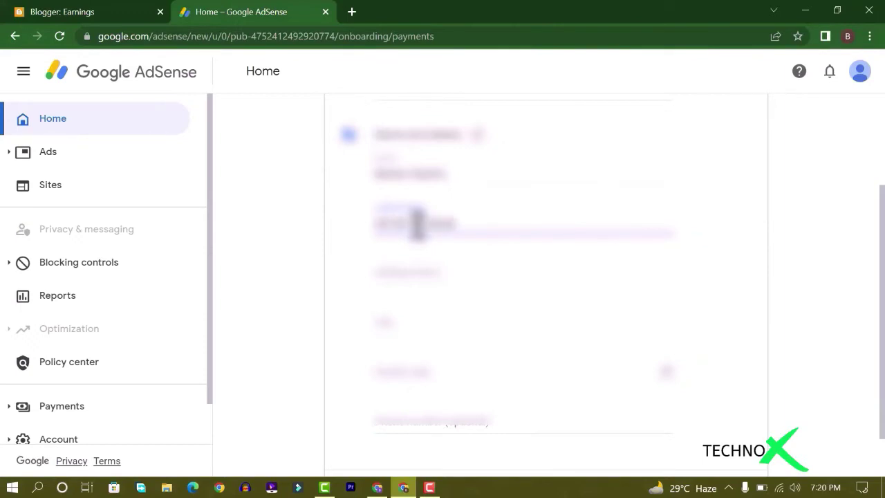
text( lahore,)
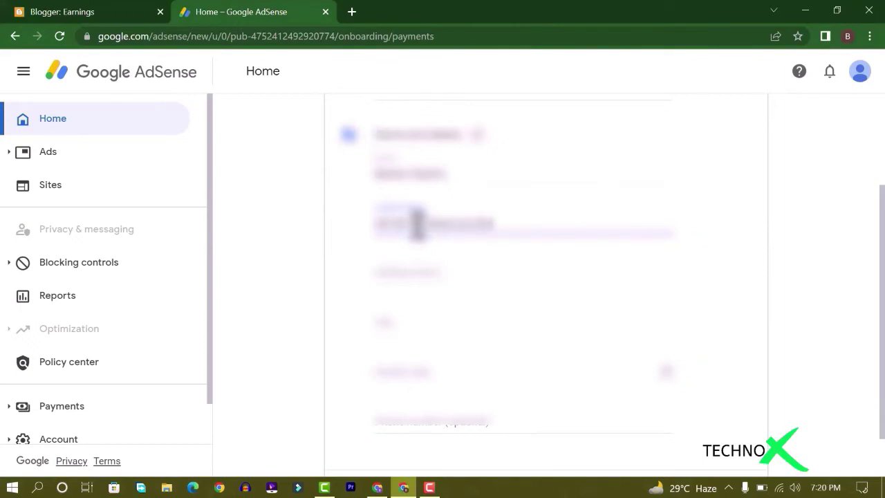
text( pakistan)
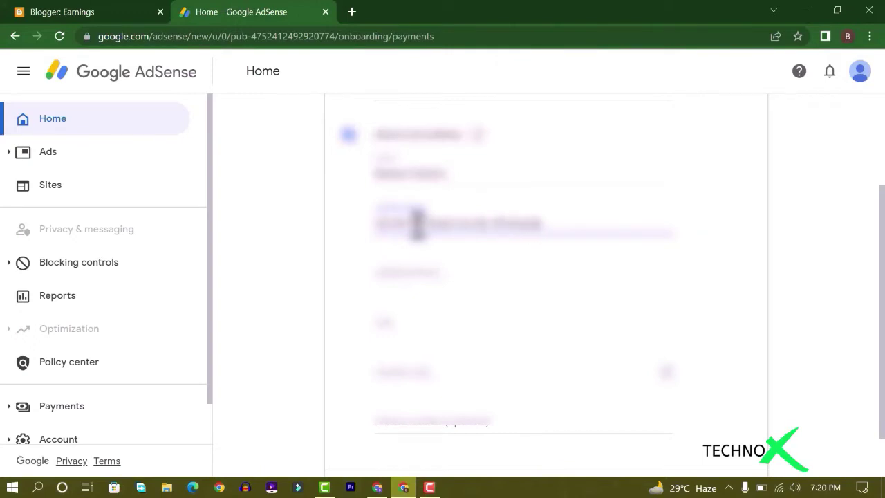
text( 54000)
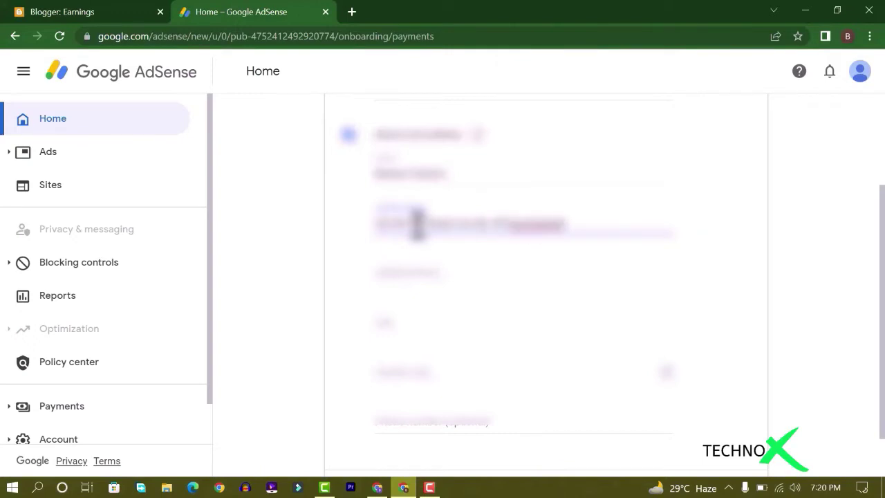
Fill in the second address line, city and postal code, submit, and close the postal code tab
click(438, 276)
text(near)
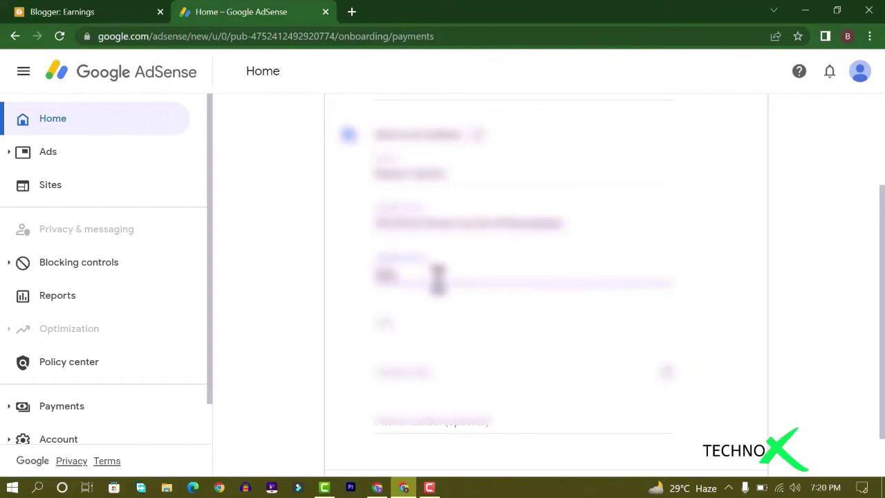
text( main market)
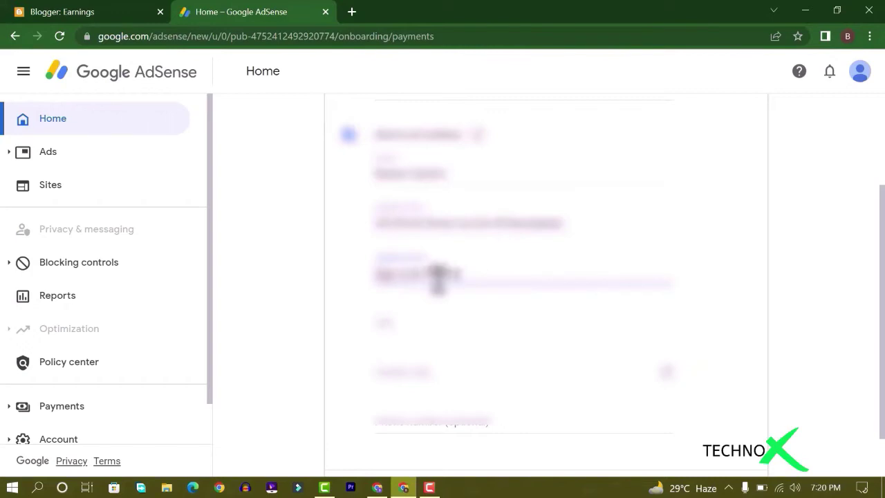
text(ore)
click(422, 321)
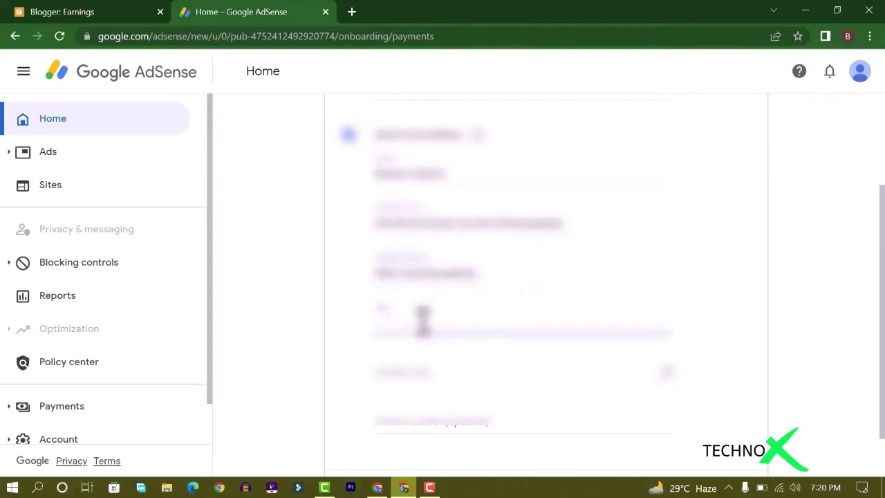
text(Lahore)
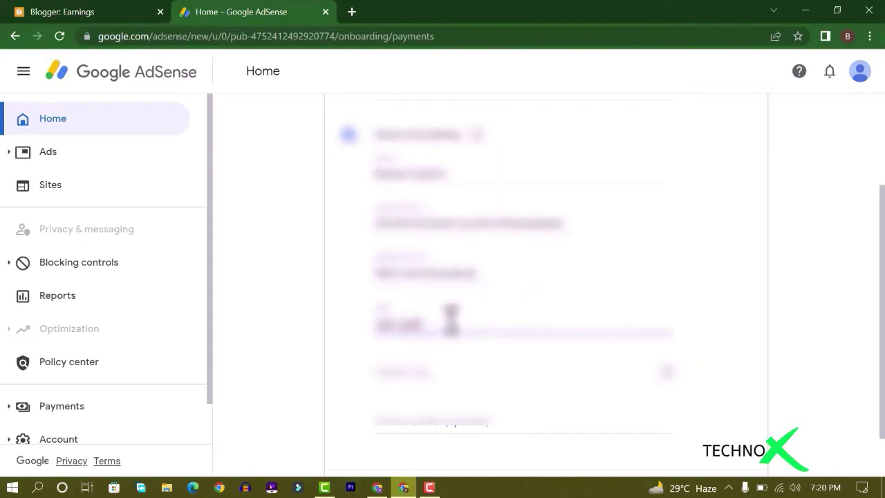
text(d)
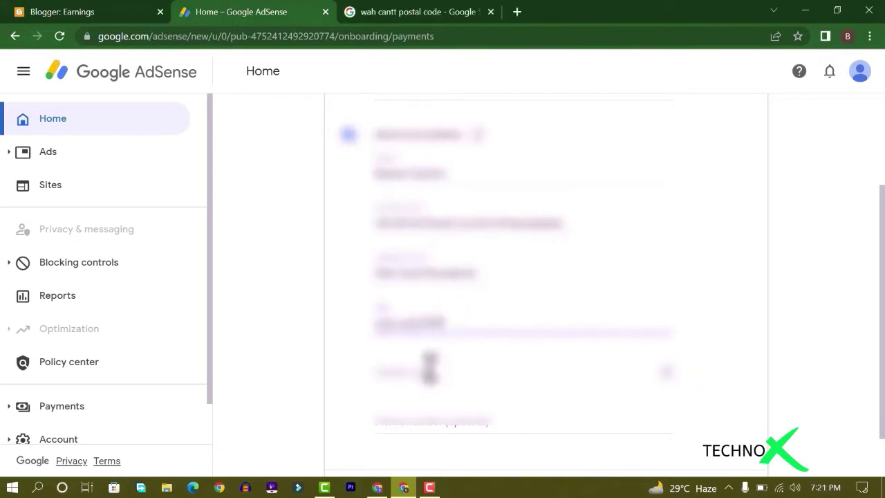
click(436, 366)
text(47040)
scroll(435, 367, down, 1)
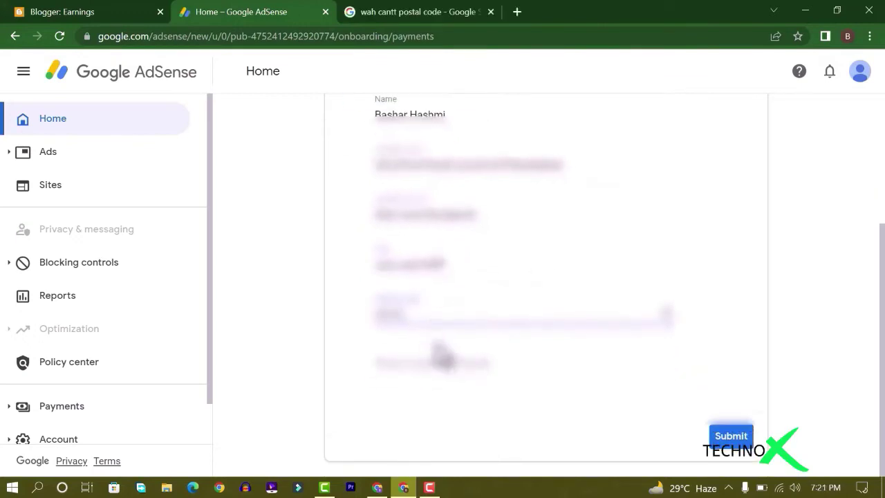
click(730, 436)
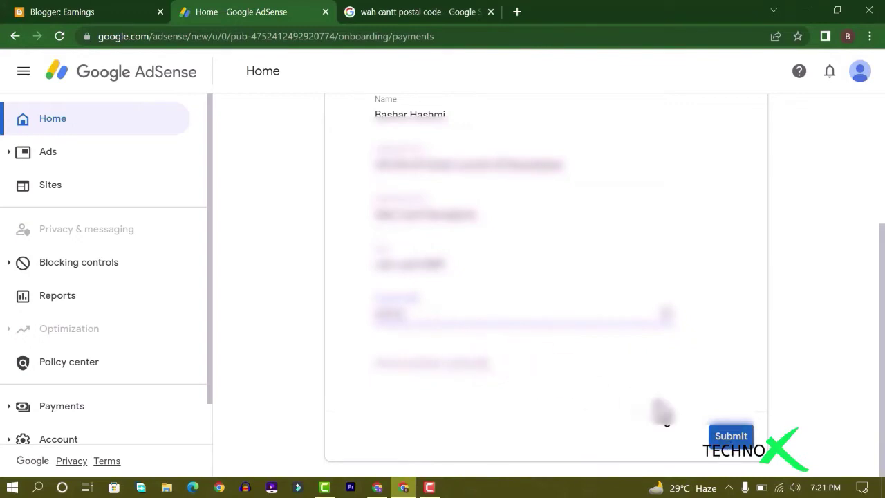
click(491, 12)
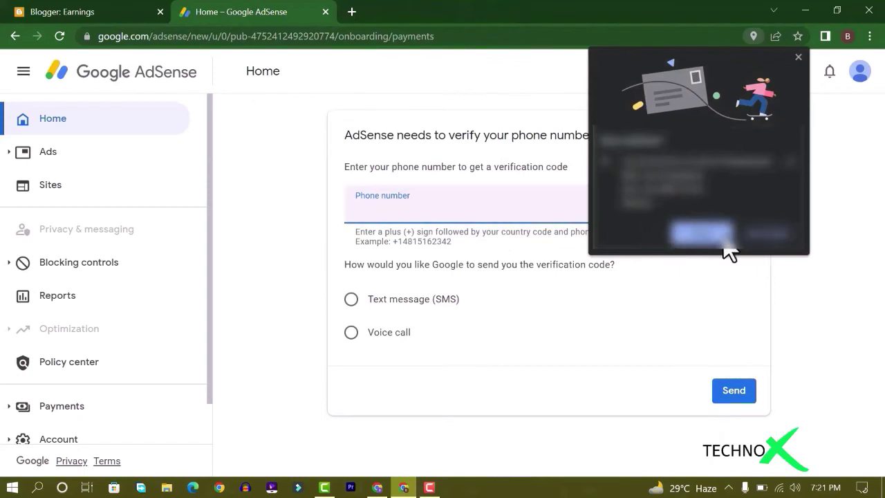
Enter the account's phone number and request a verification code by text message (SMS)
click(768, 239)
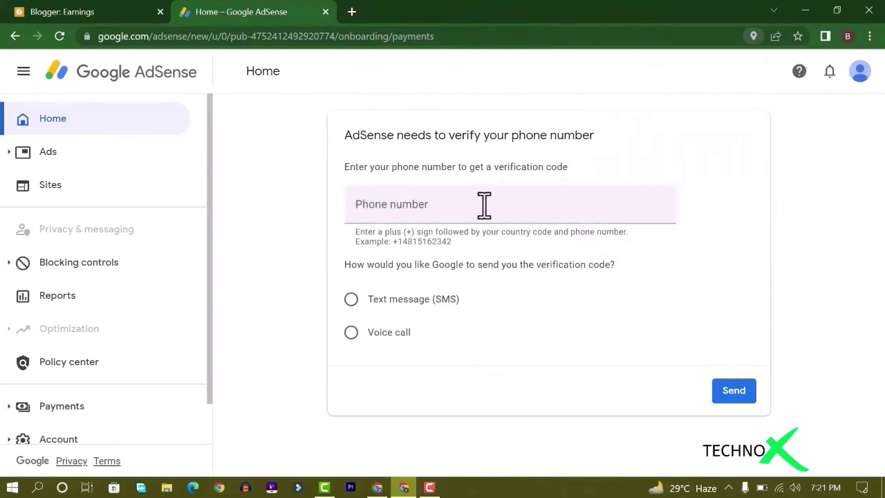
click(477, 202)
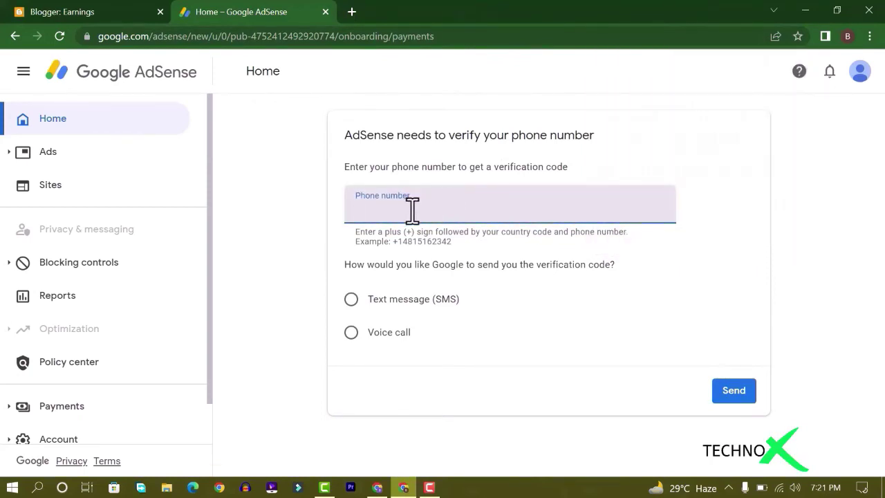
text(+)
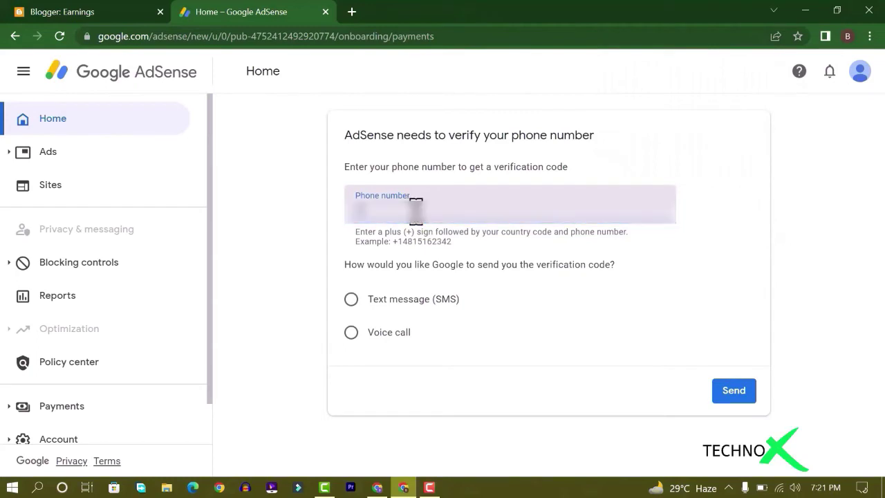
key(BackSpace)
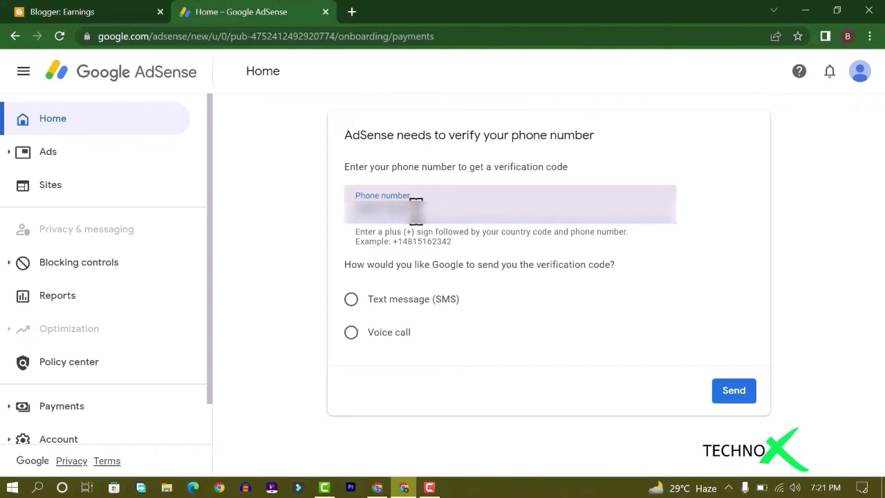
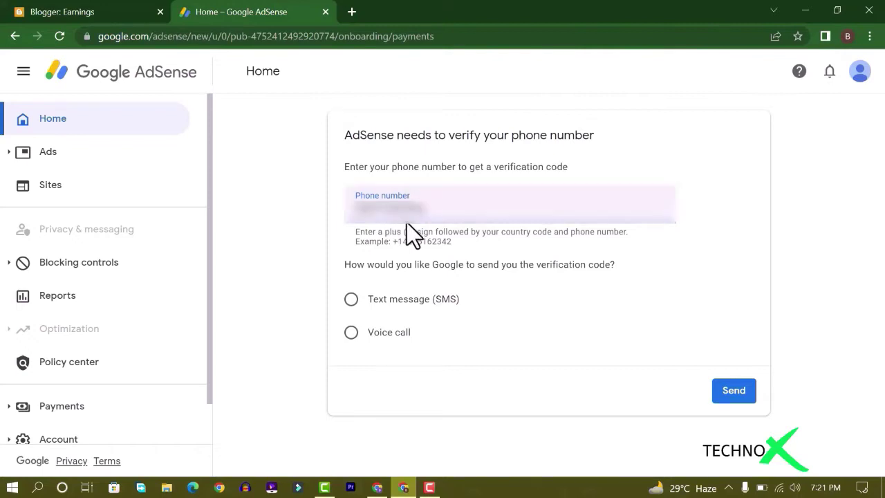
click(351, 298)
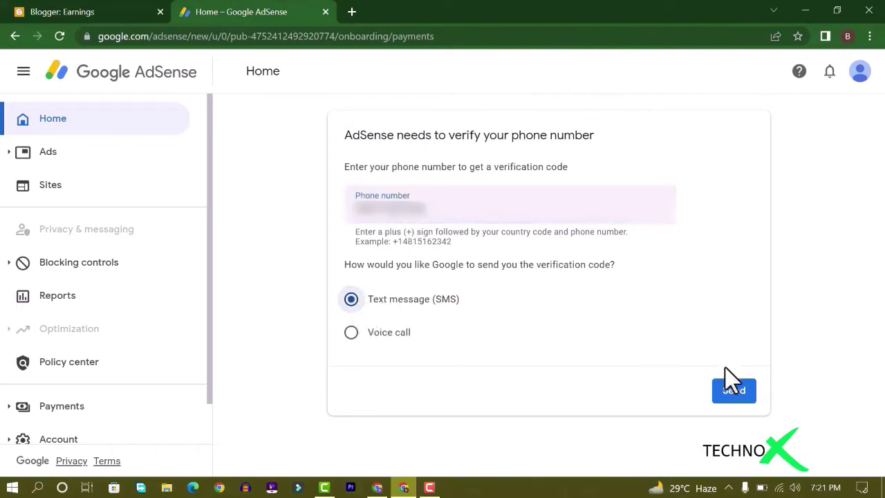
click(727, 387)
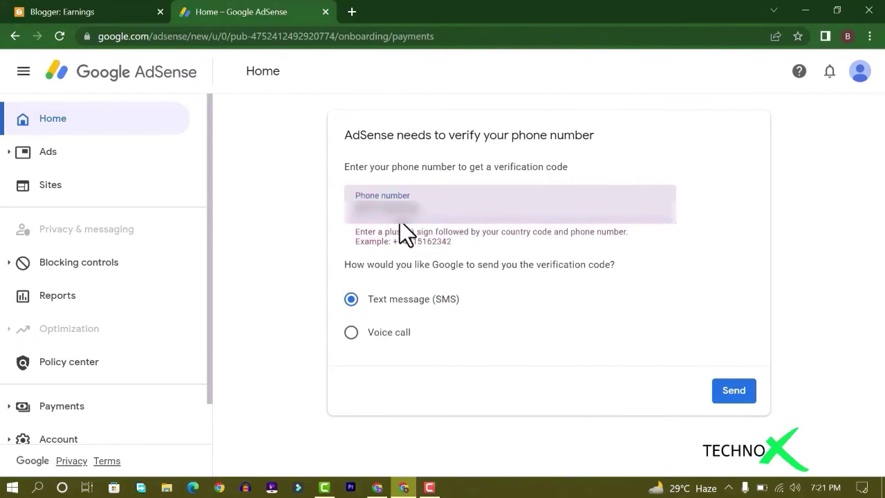
Enter the received six-digit verification code, correcting it once, and submit it
key(Return)
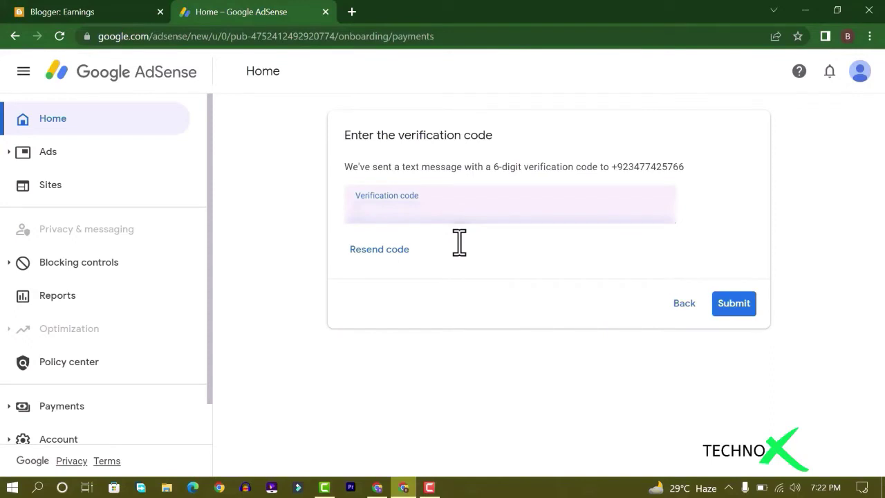
text(??????)
key(Return)
click(443, 207)
key(BackSpace)
key(BackSpace)
key(BackSpace)
key(BackSpace)
key(BackSpace)
key(BackSpace)
text(??????)
key(Return)
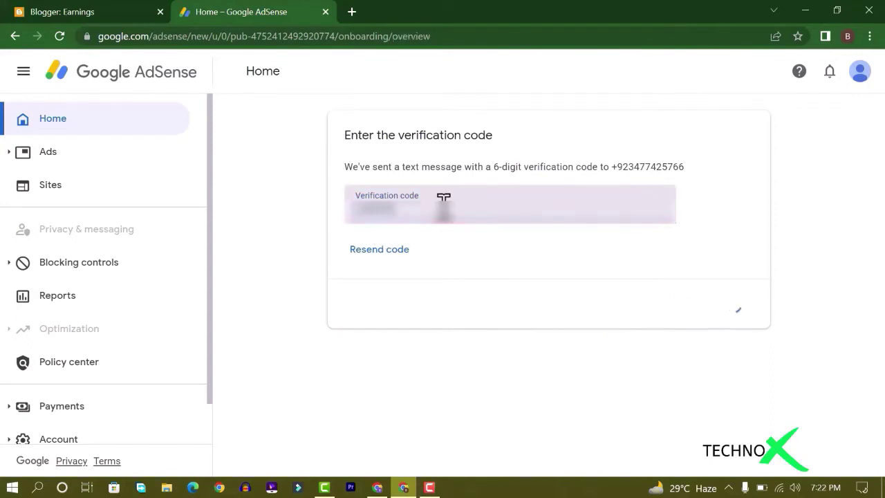
Start connecting the site on the Sites card and request a review of the blog
scroll(436, 252, down, 1)
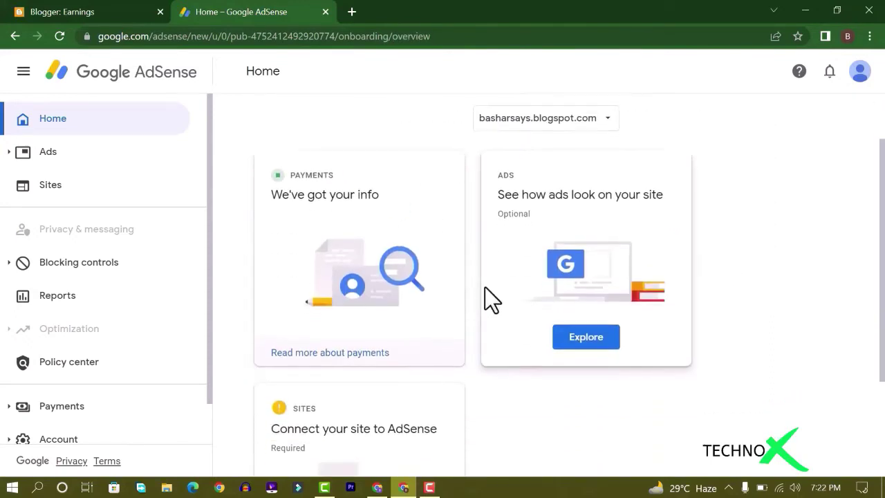
scroll(485, 287, down, 2)
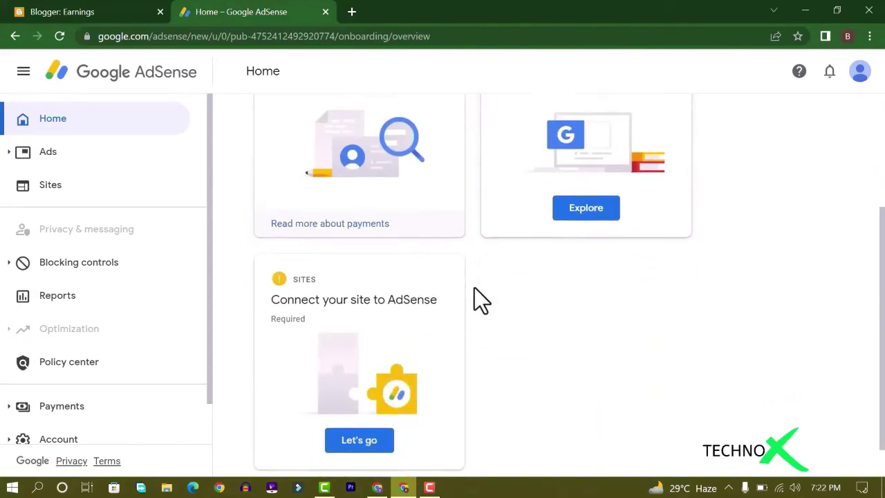
click(362, 424)
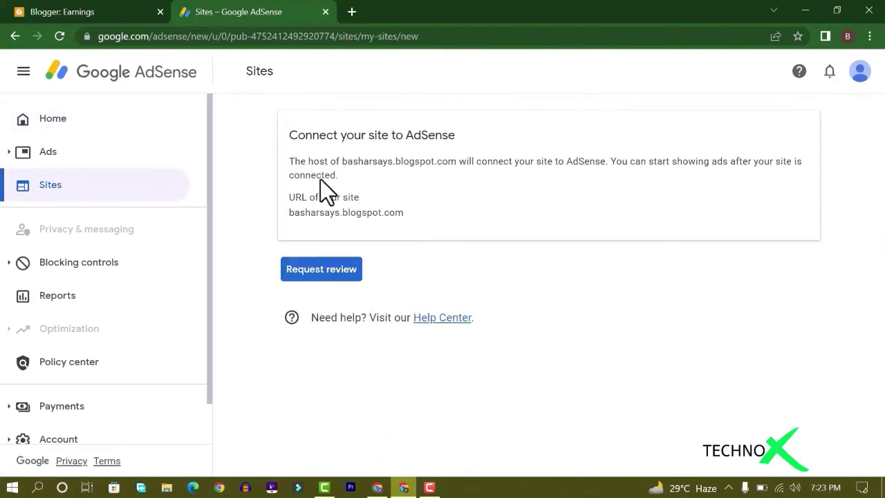
click(322, 270)
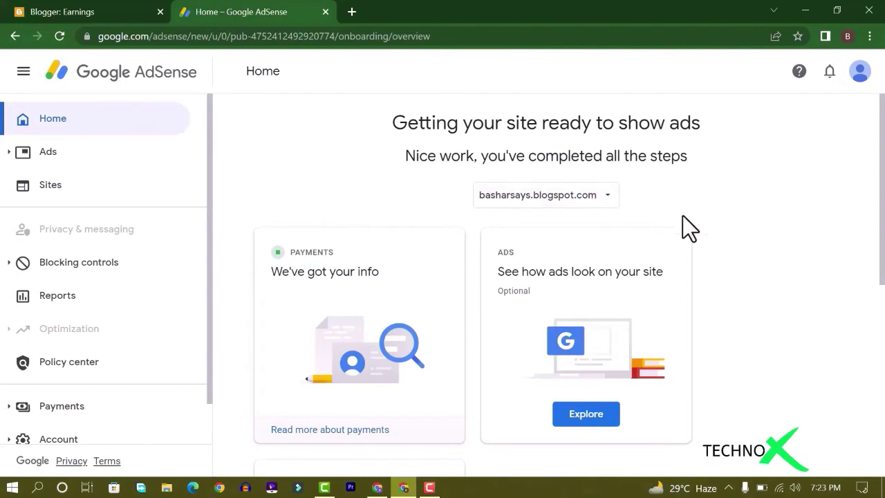
Back on Blogger's Earnings page, refresh the status and open the live blog in a new tab
scroll(683, 216, down, 4)
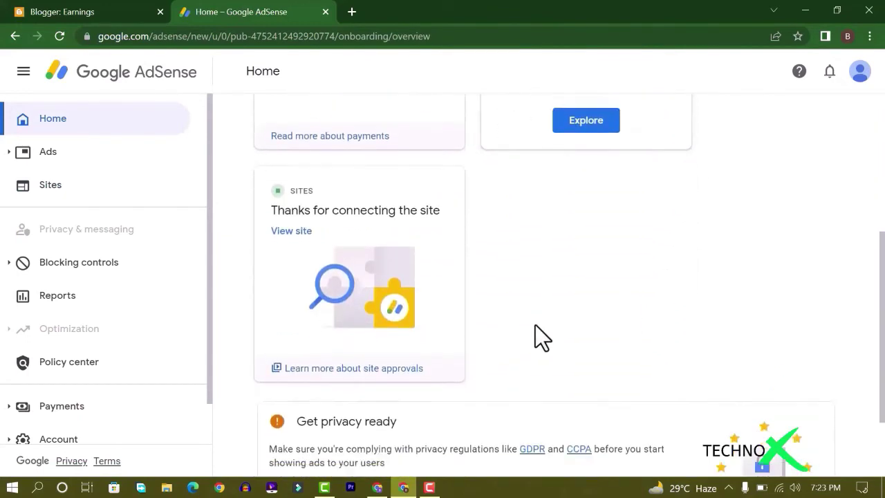
scroll(601, 266, down, 1)
scroll(606, 263, up, 4)
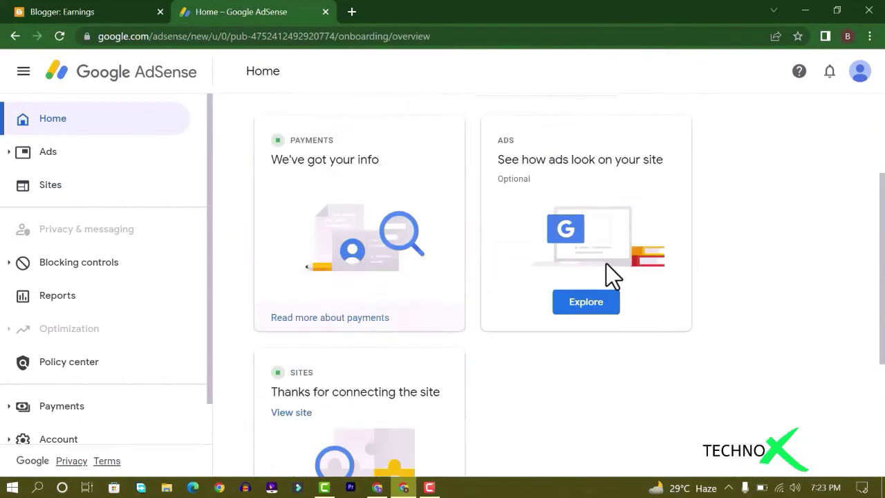
scroll(606, 264, up, 2)
click(97, 11)
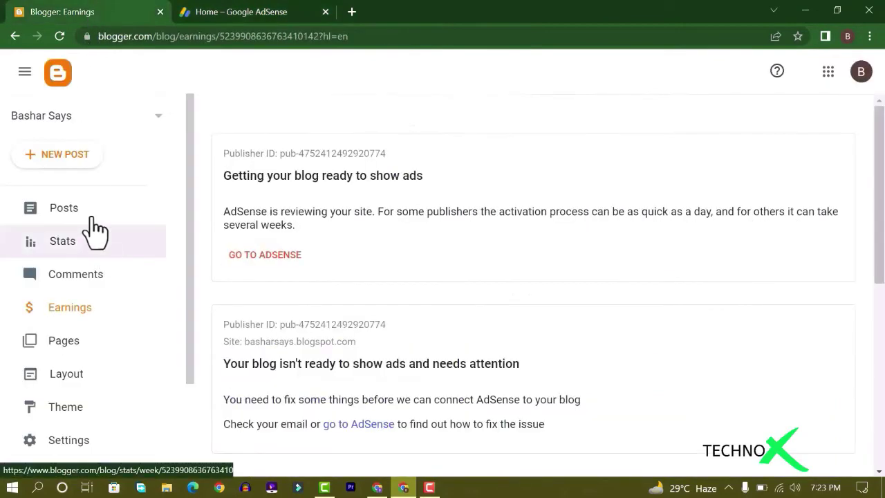
click(83, 311)
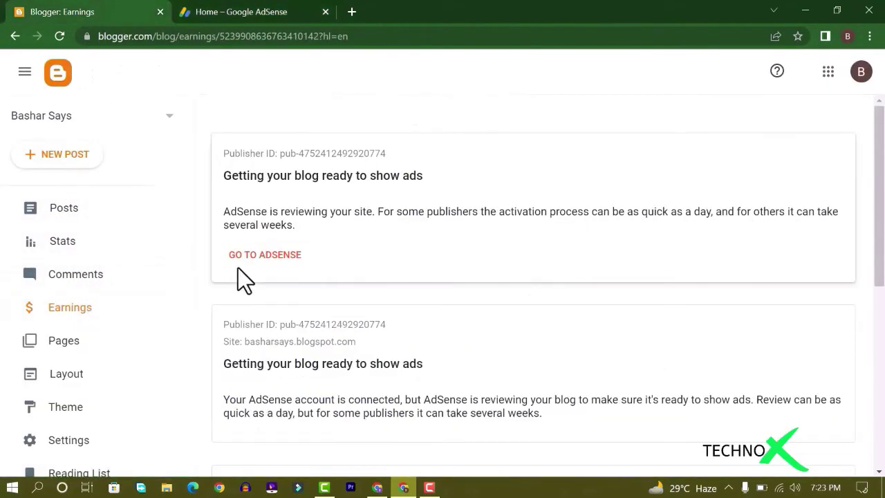
scroll(104, 346, down, 2)
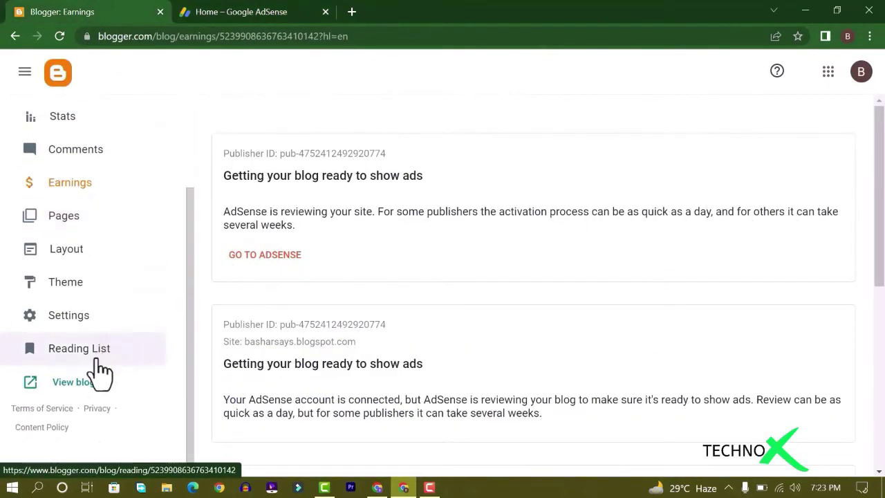
click(91, 380)
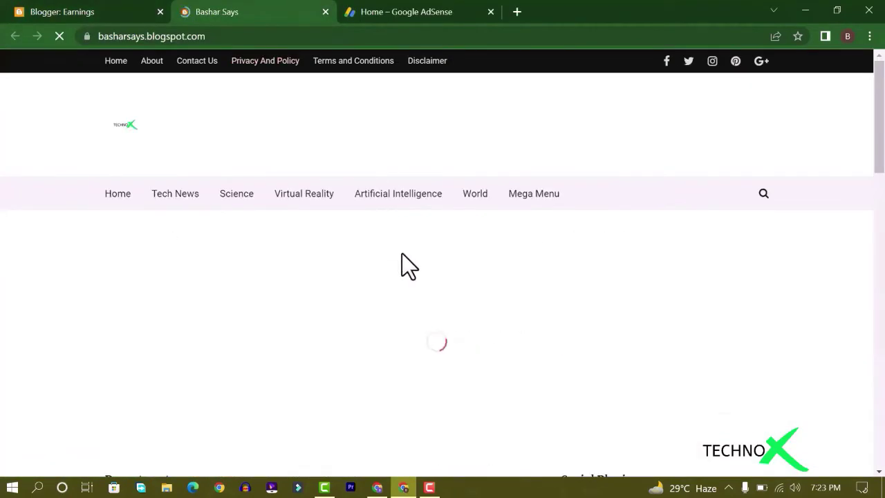
Scroll through the Bashar Says home page's Tech News and Recent posts, then back to the header
scroll(408, 263, down, 3)
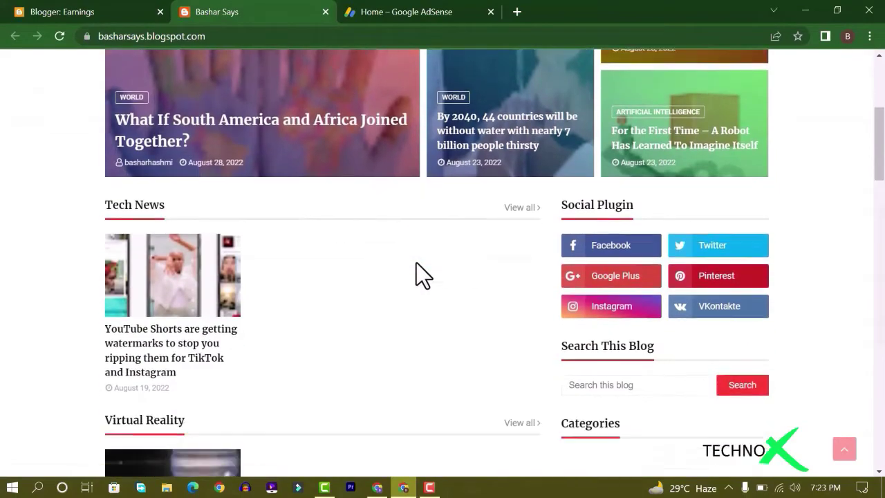
scroll(416, 263, down, 8)
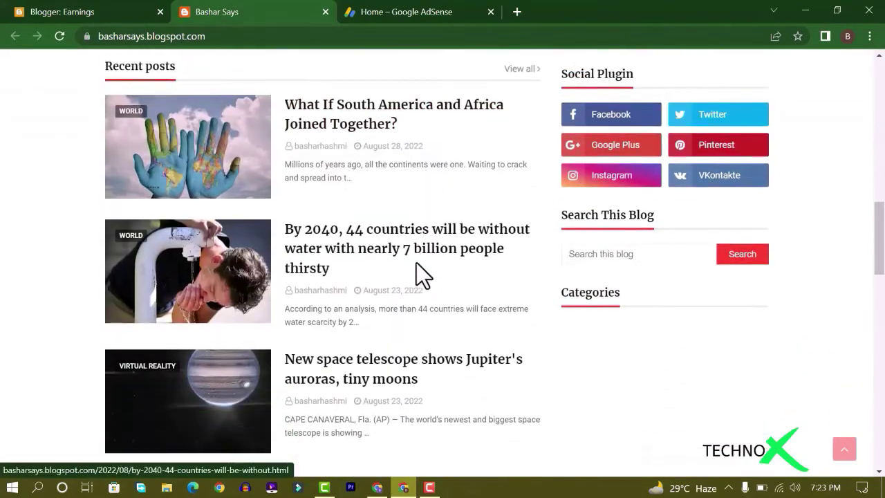
scroll(416, 263, down, 8)
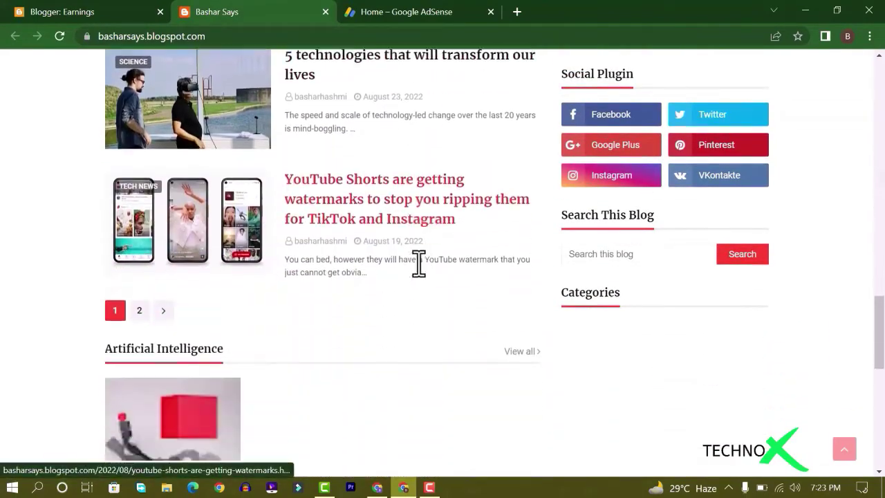
scroll(416, 262, down, 2)
scroll(417, 263, up, 18)
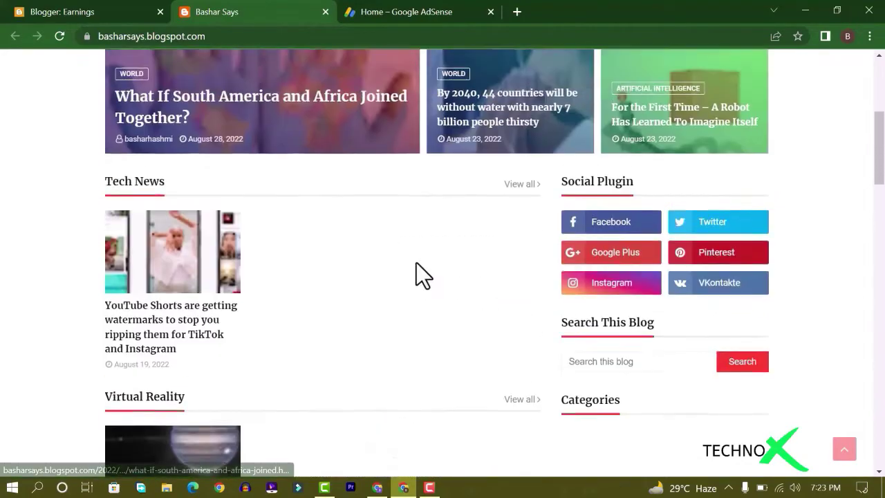
scroll(416, 263, up, 5)
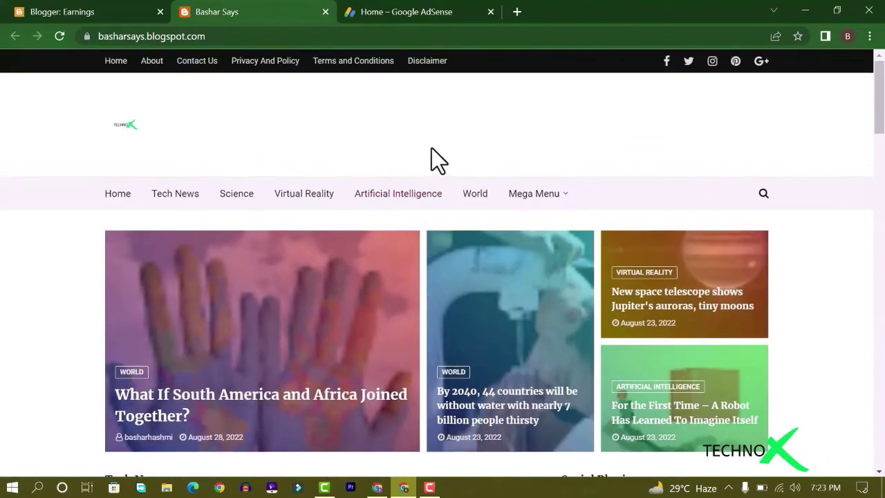